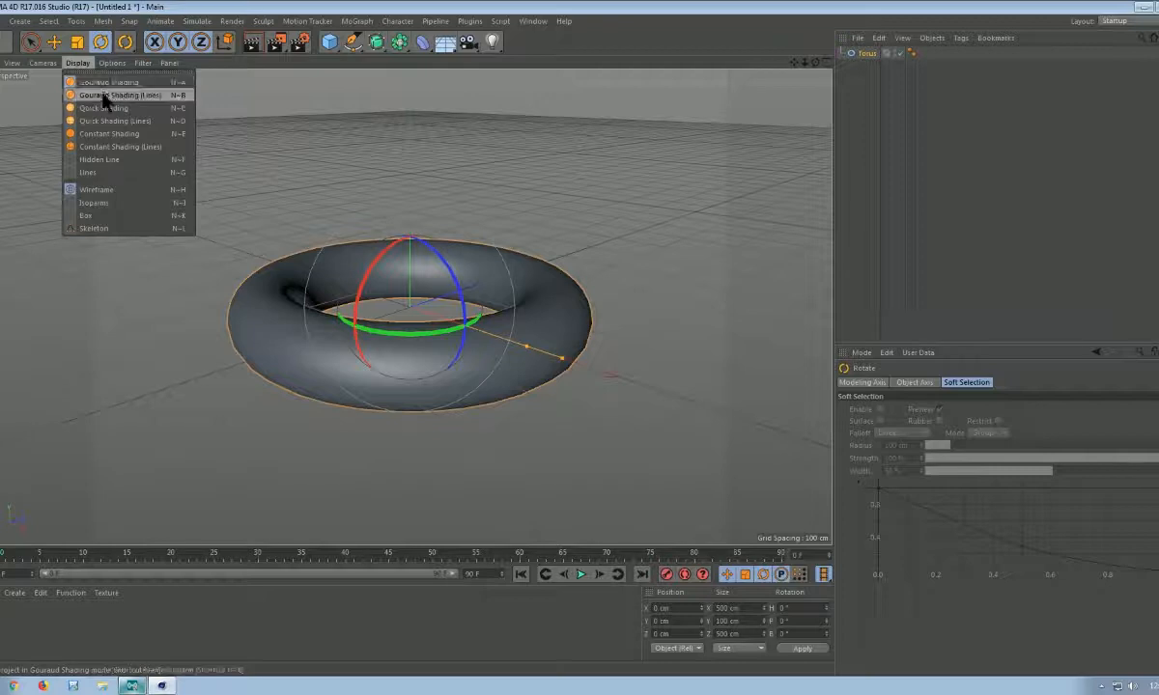
- Display the model with Gouraud Shading (Lines) and stand the torus upright with a bank rotation of -90°
left_click(107, 95)
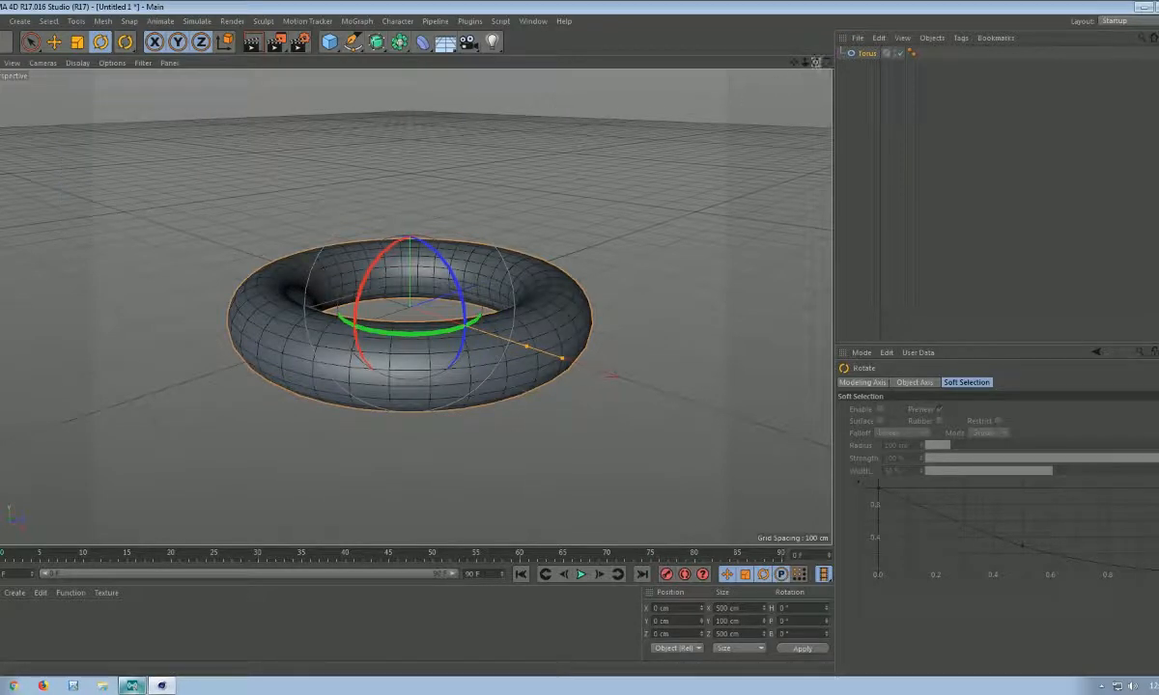
left_click_drag(815, 61, 814, 100)
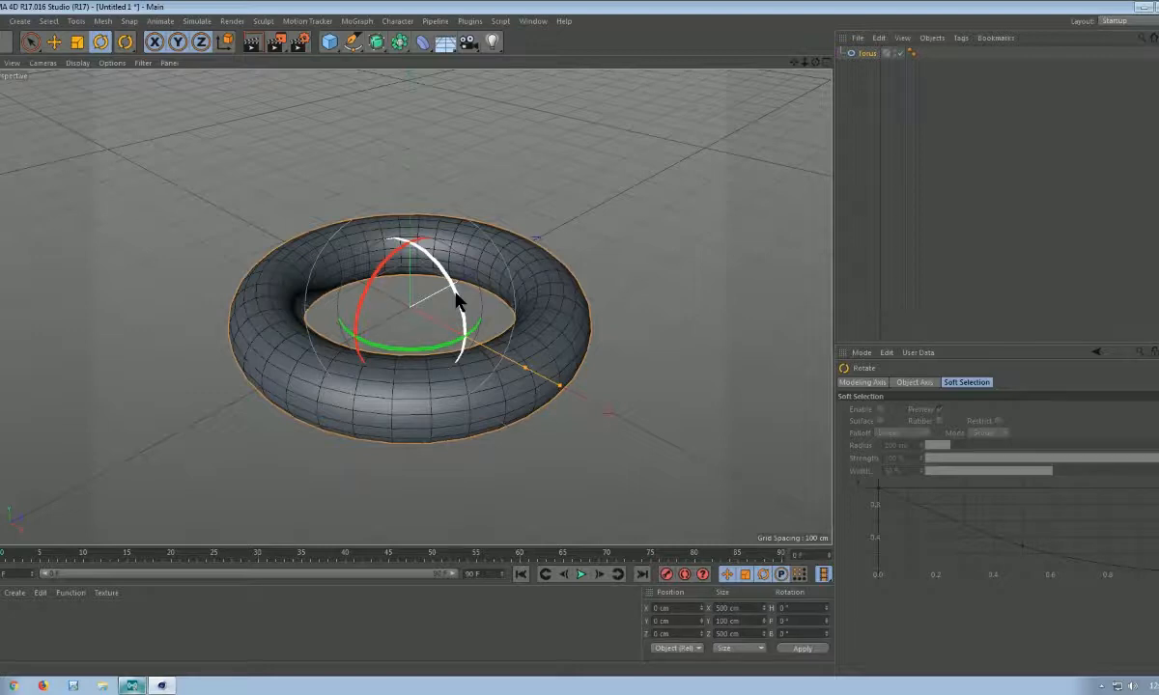
left_click_drag(459, 301, 362, 199)
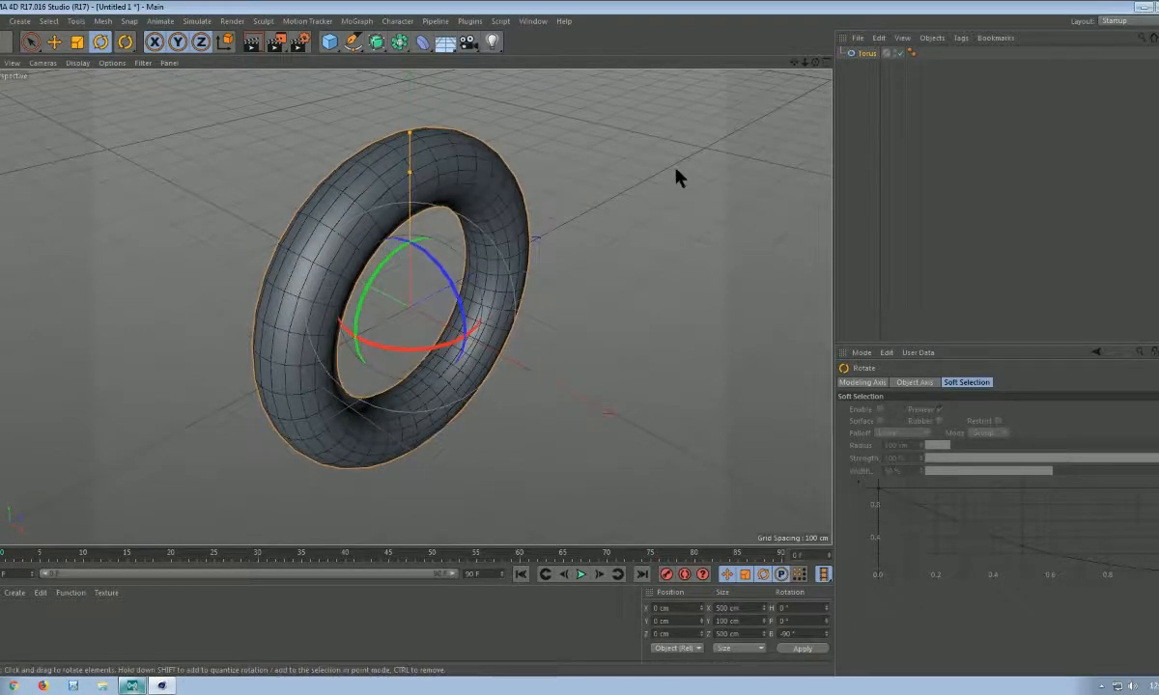
- Add a Twist deformer and scale it uniformly to about 523 cm so that its cage encloses the torus
left_click(424, 43)
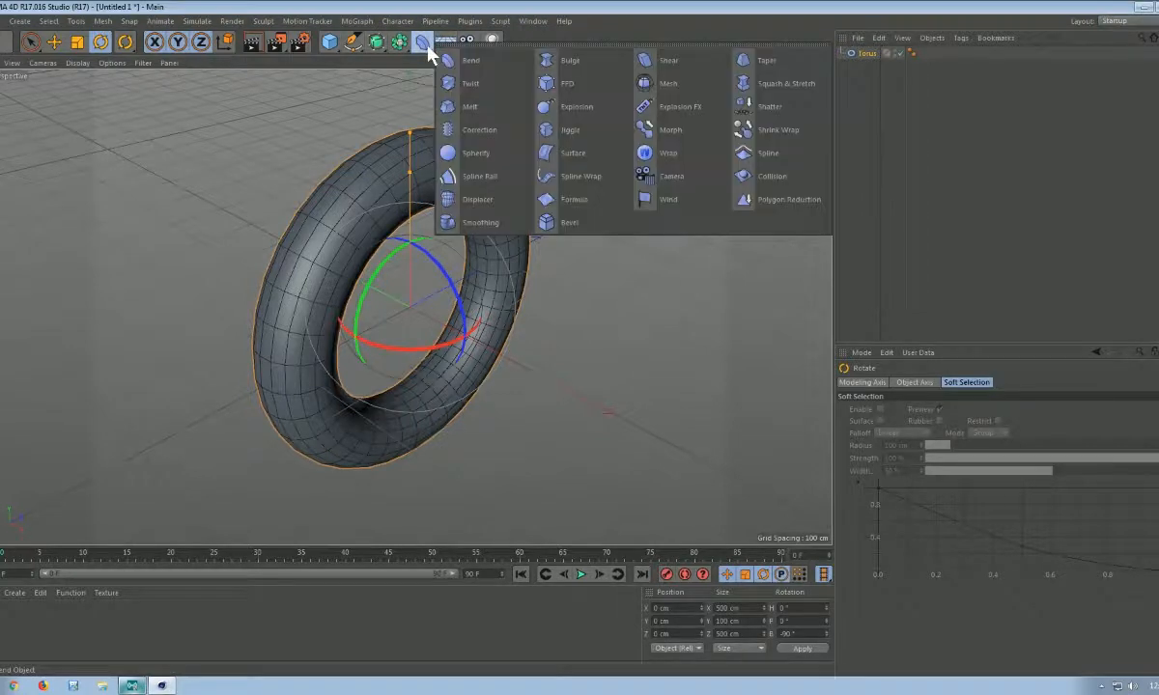
left_click(463, 84)
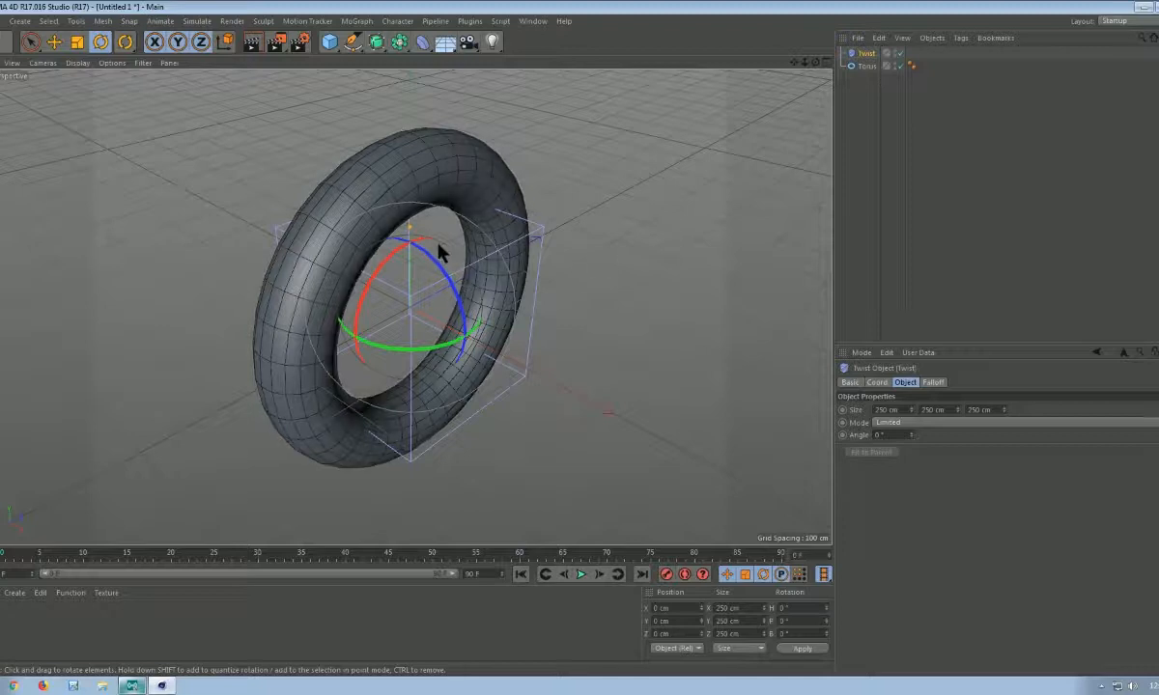
left_click(77, 42)
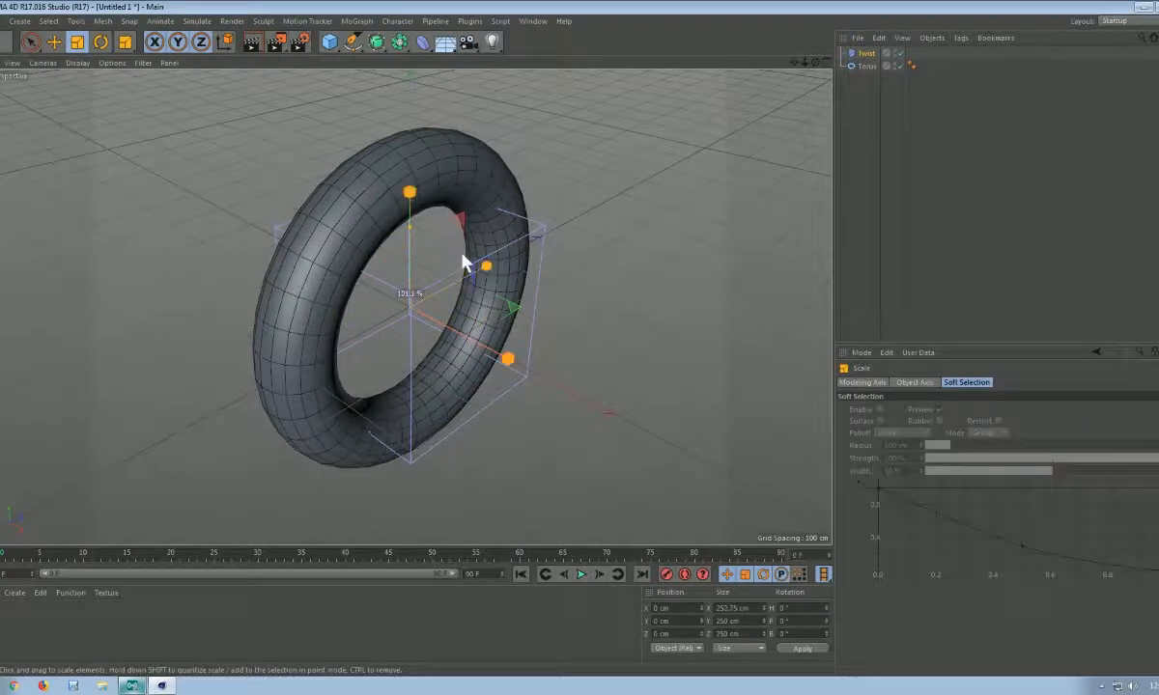
left_click_drag(463, 263, 568, 259)
- Make the Twist deformer a child of the Torus and set its angle to about 863°
left_click_drag(816, 62, 517, 2)
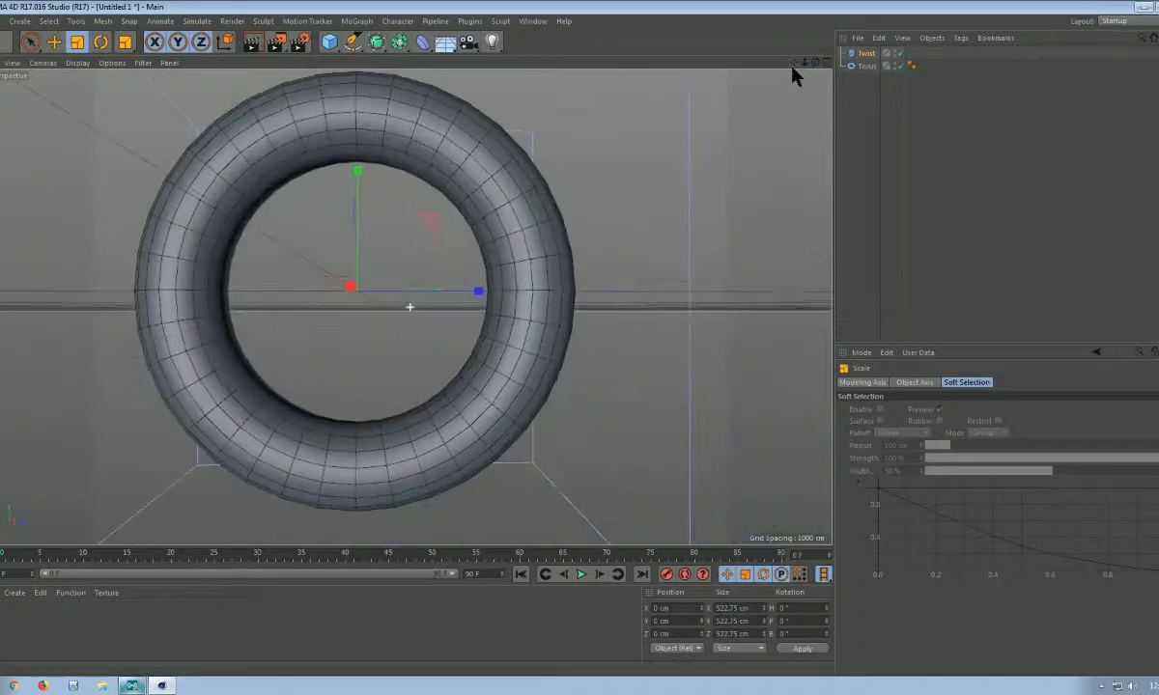
scroll(476, 325, "down", 6)
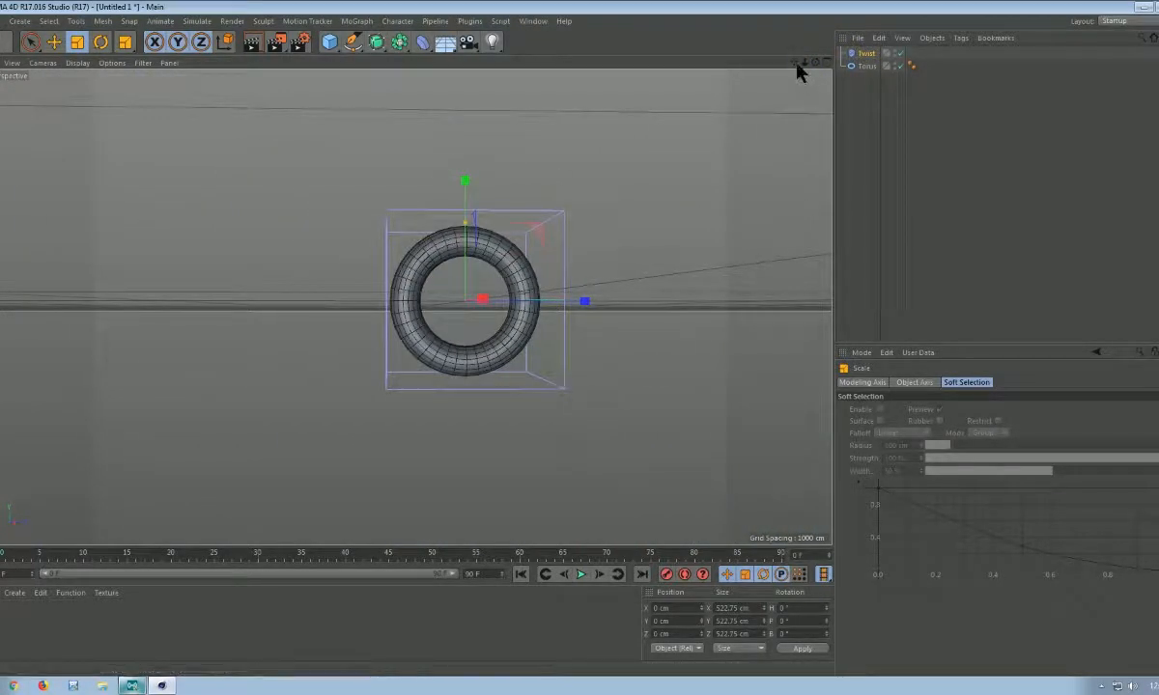
left_click_drag(795, 63, 705, 333)
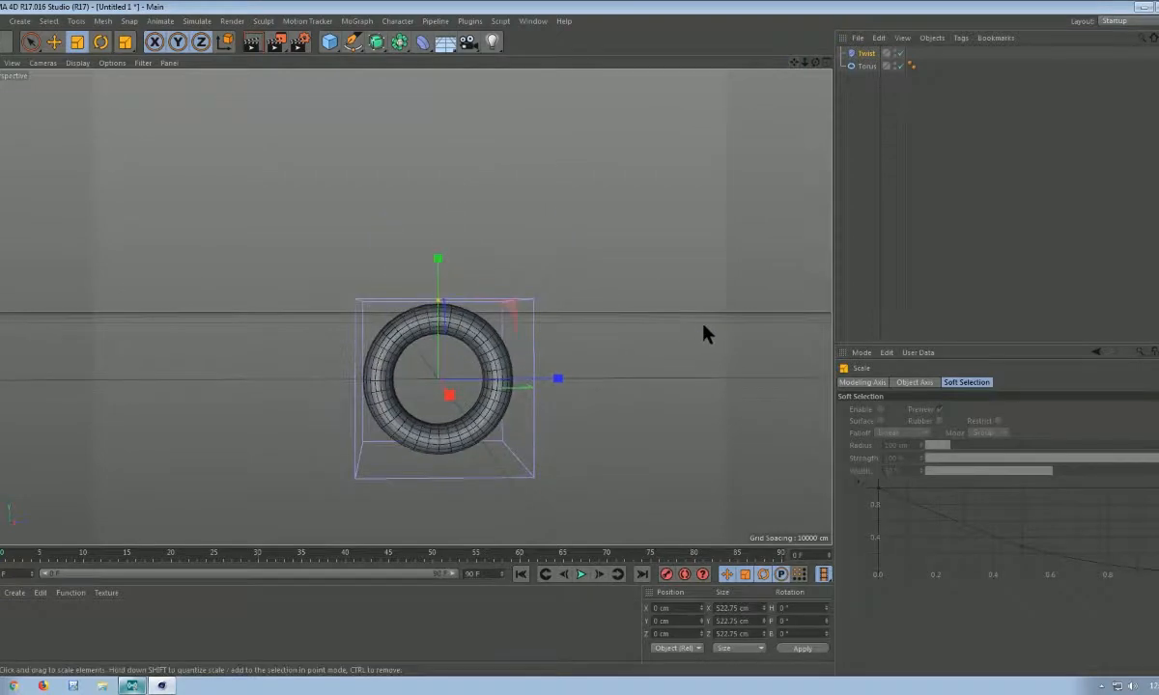
left_click(865, 54)
left_click_drag(869, 74, 862, 55)
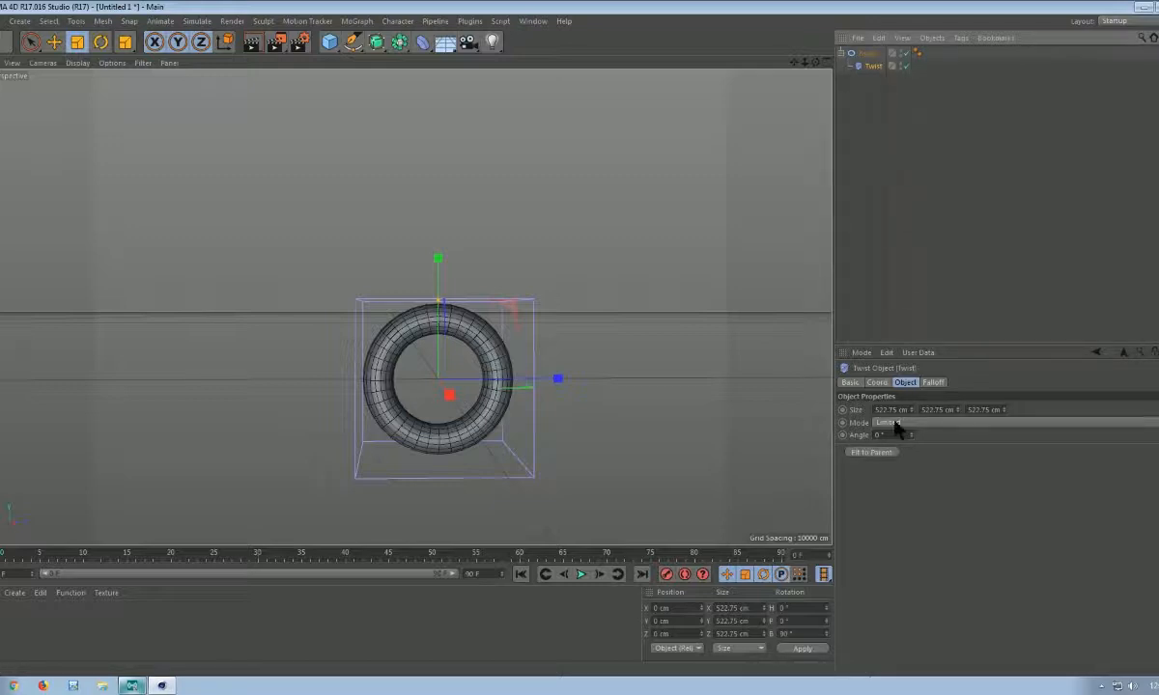
left_click_drag(913, 435, 1081, 435)
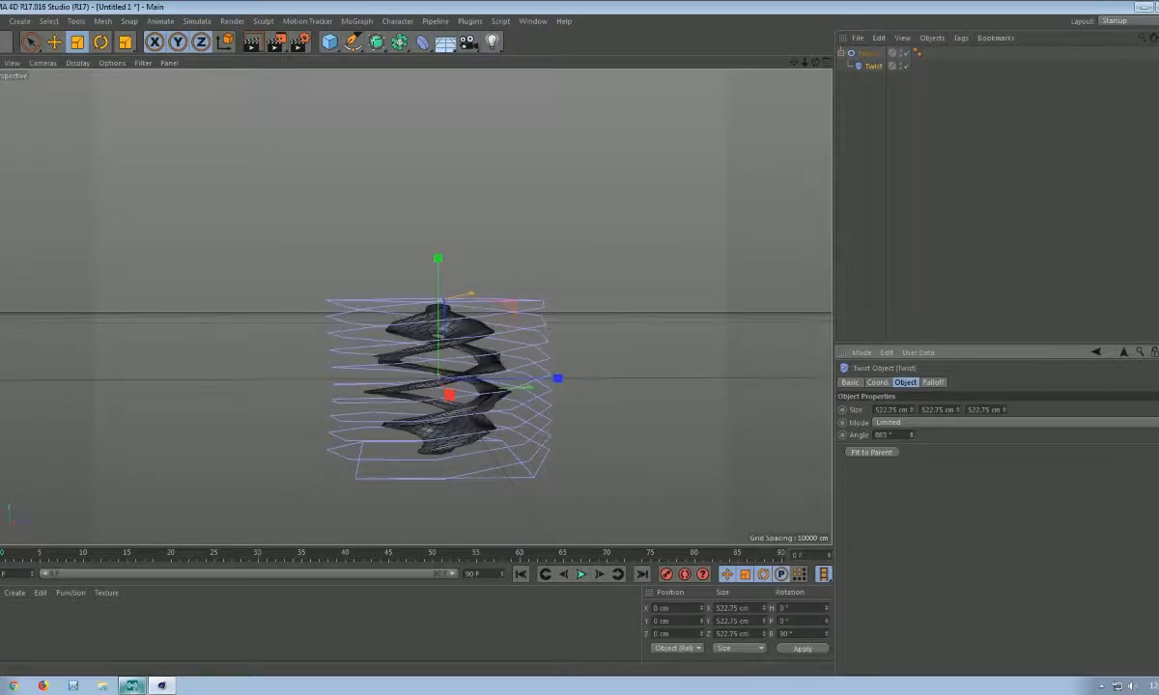
- Increase the torus's ring segments to 140 to smooth the twisted shape
left_click_drag(814, 62, 829, 183)
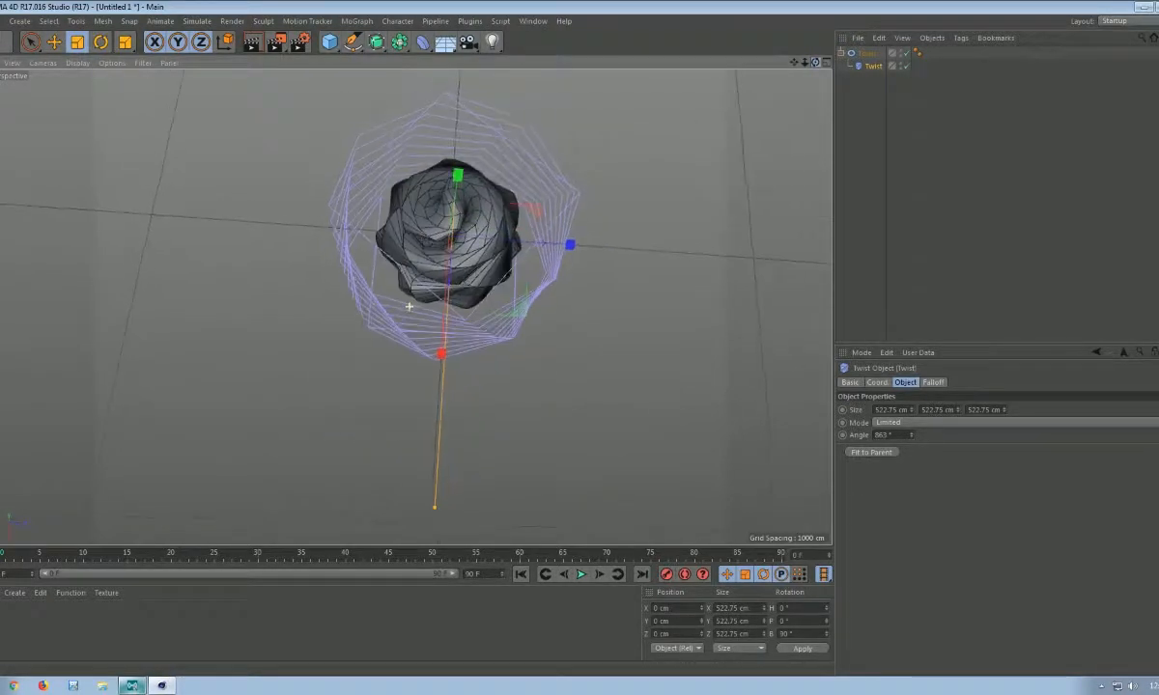
left_click(867, 54)
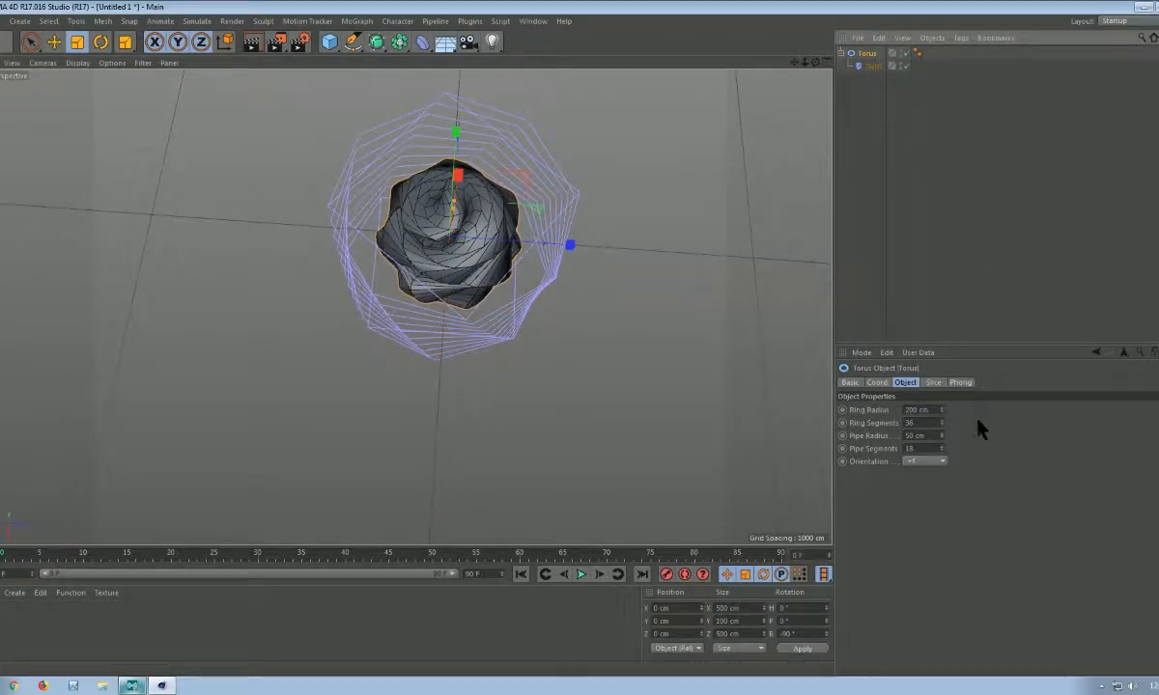
left_click_drag(943, 429, 951, 258)
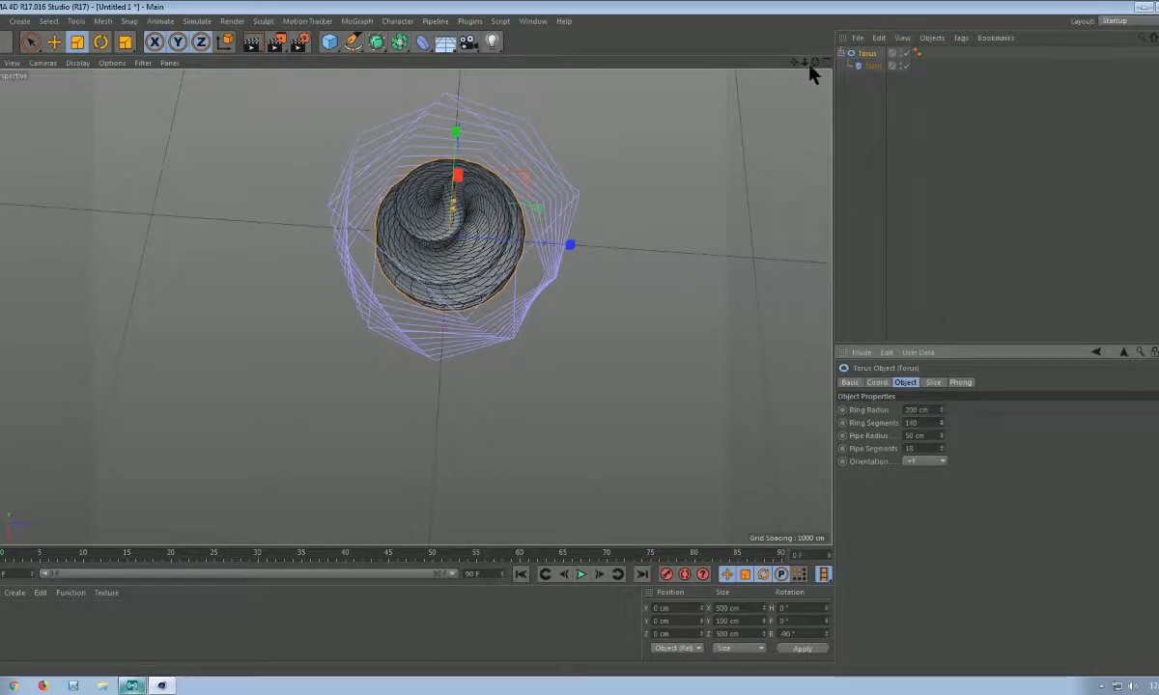
- Reduce the Twist deformer's angle to 514°
left_click_drag(815, 62, 922, 9)
left_click(873, 66)
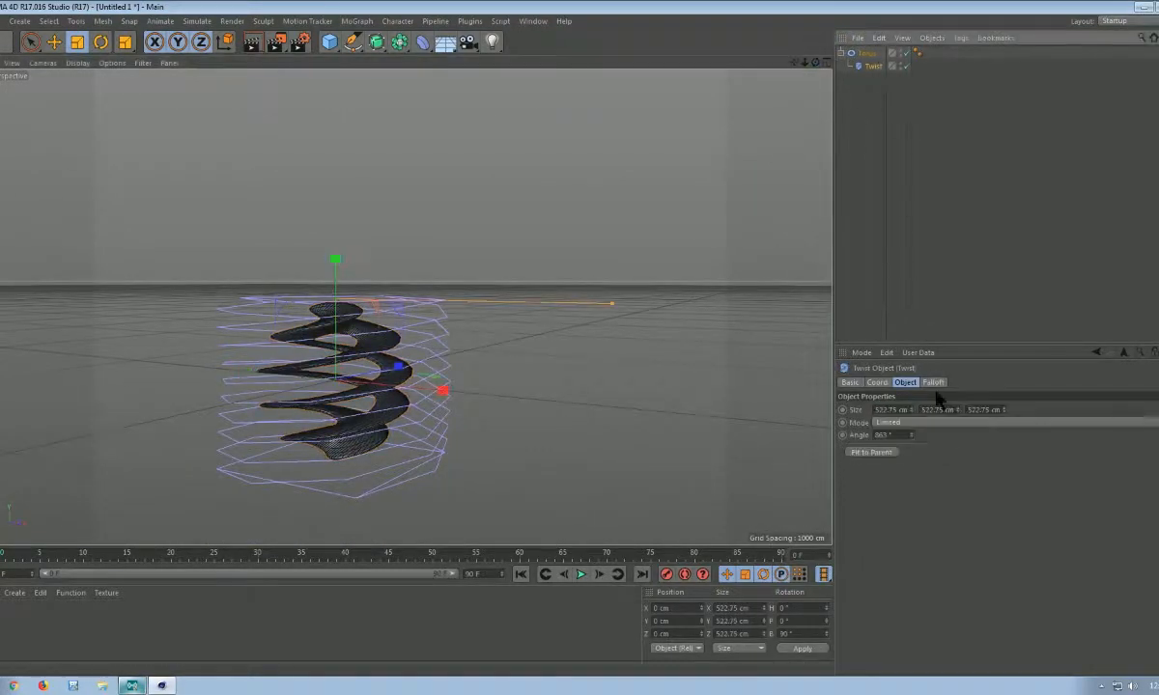
left_click_drag(909, 436, 874, 441)
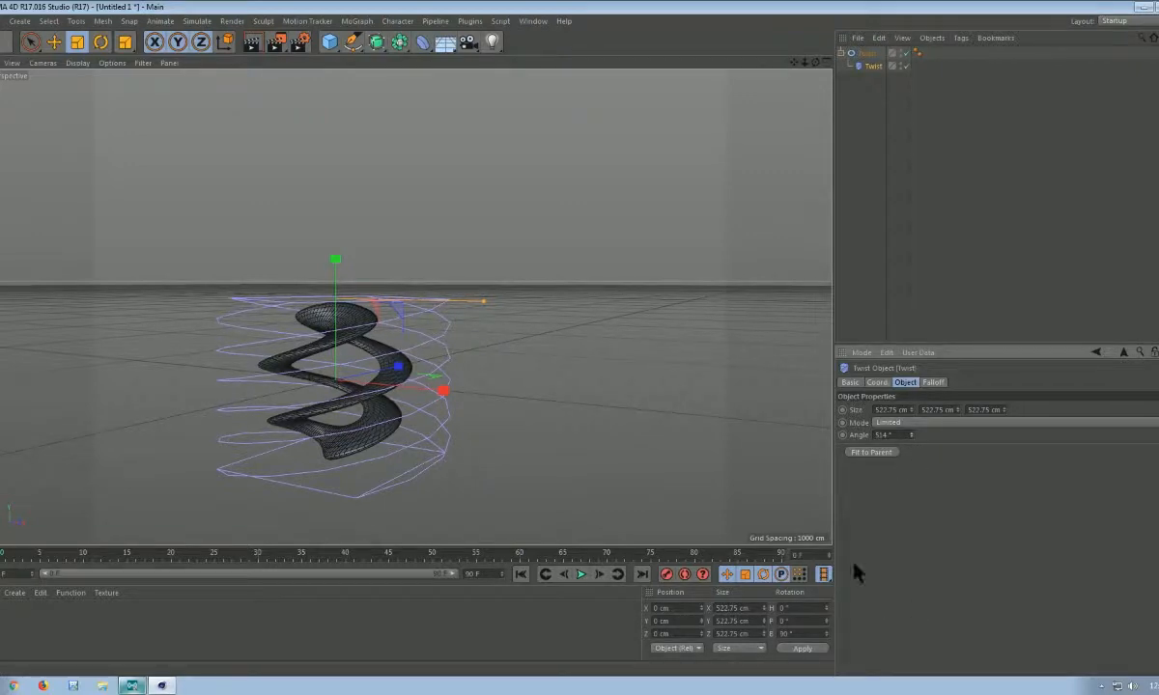
- Move the twisted torus straight up to a Y position of about 314 cm
left_click(868, 54)
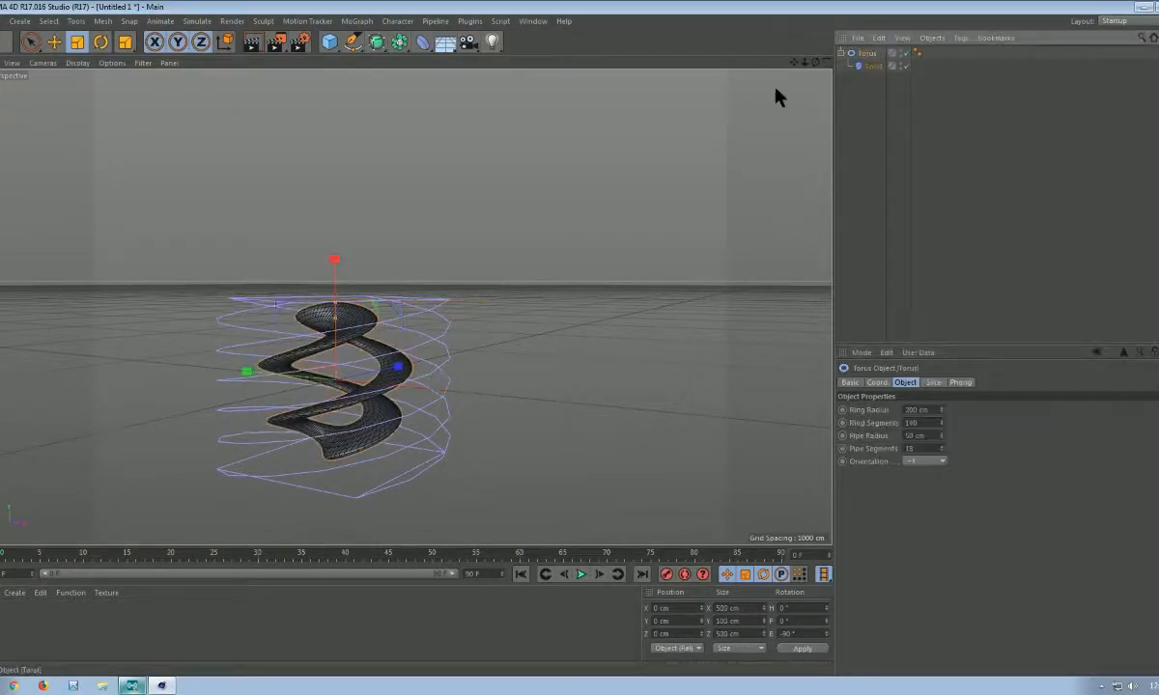
left_click(54, 41)
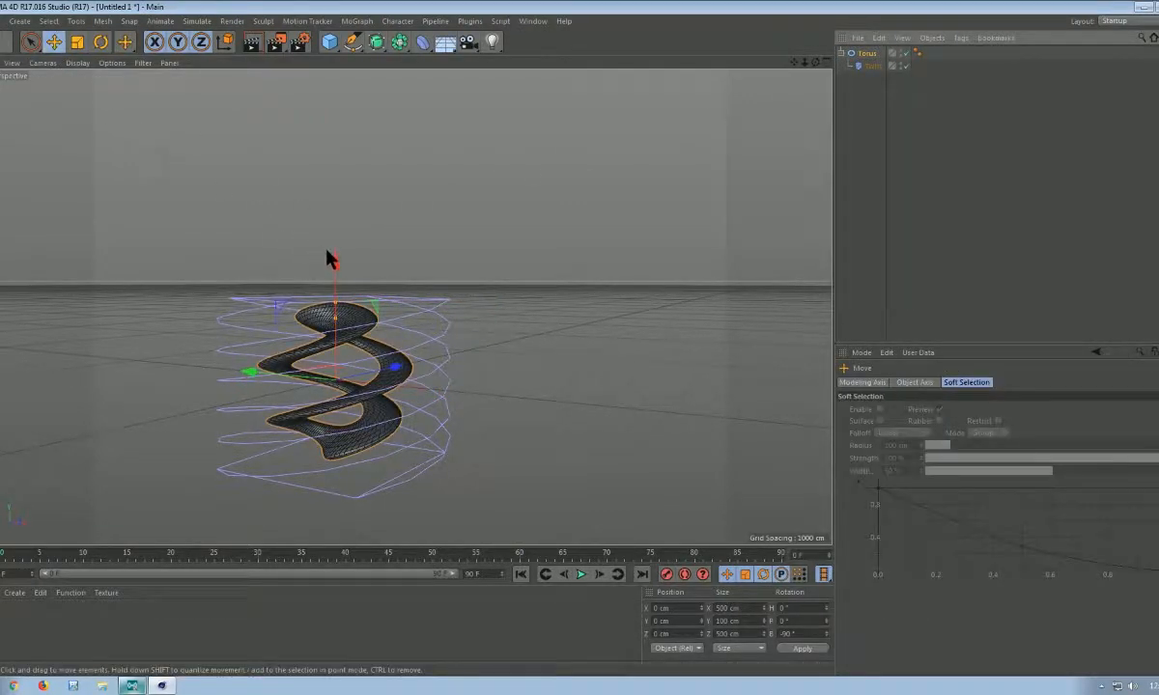
left_click_drag(334, 261, 338, 167)
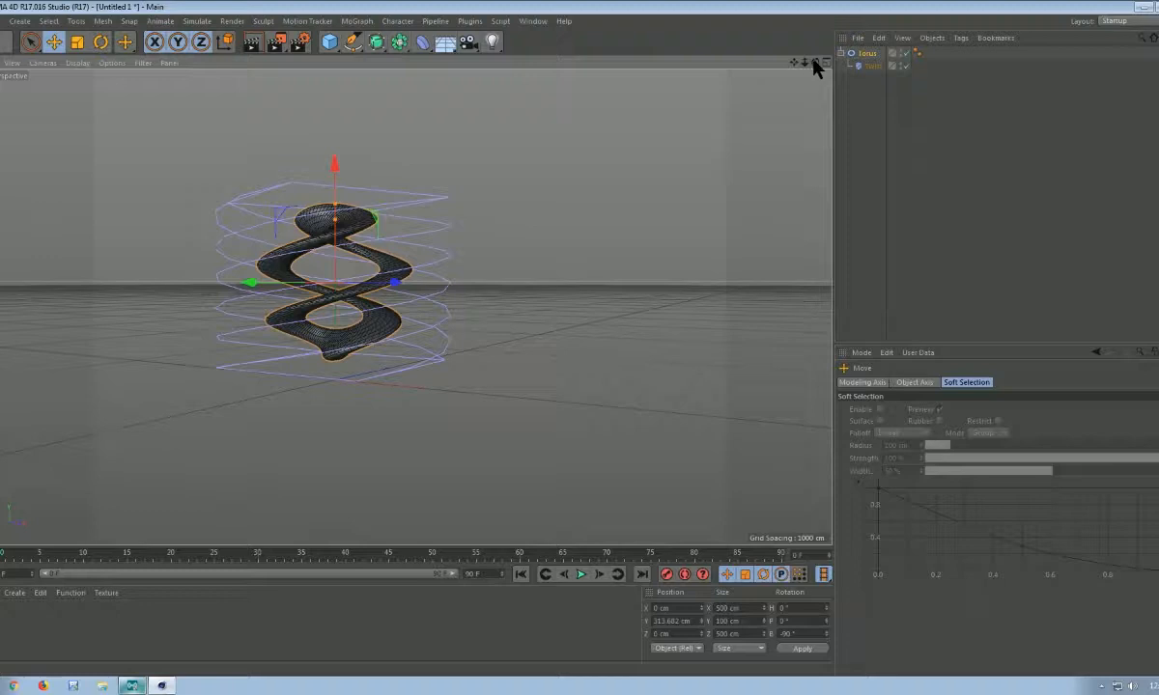
- Rotate the Twist deformer to about H -766°, P -4° and B 178° so the torus forms a closed ring
mouse_move(816, 66)
left_mouse_down()
mouse_move(763, 64)
mouse_move(409, 307)
mouse_move(794, 66)
left_mouse_up()
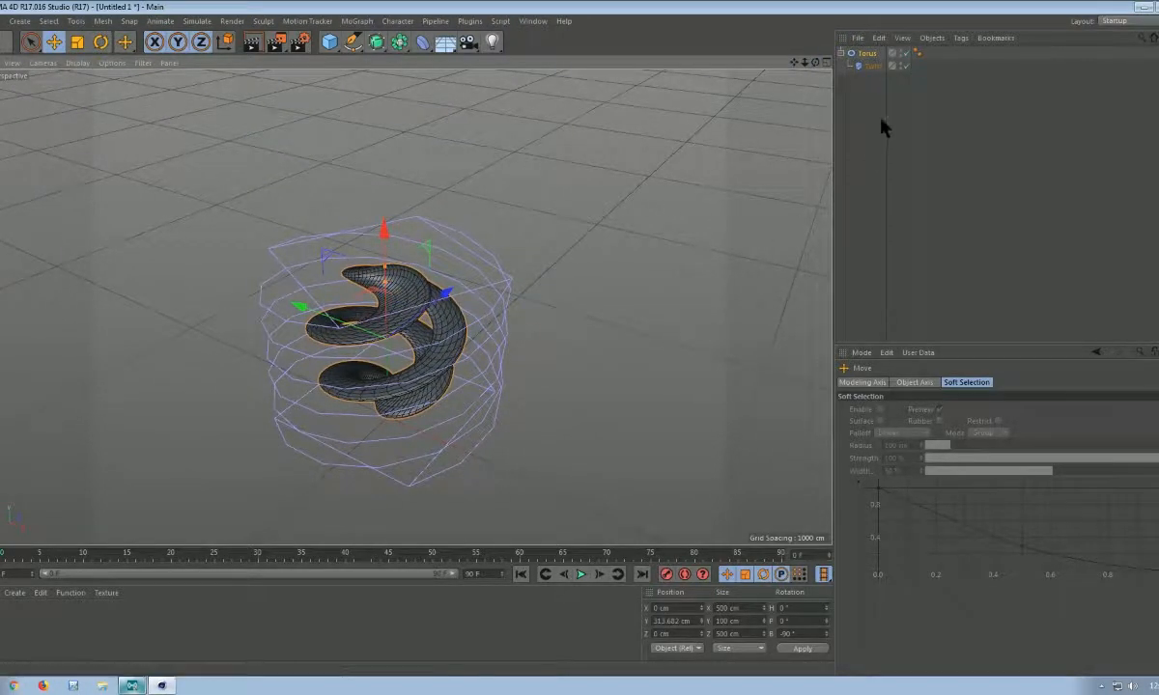
left_click(873, 67)
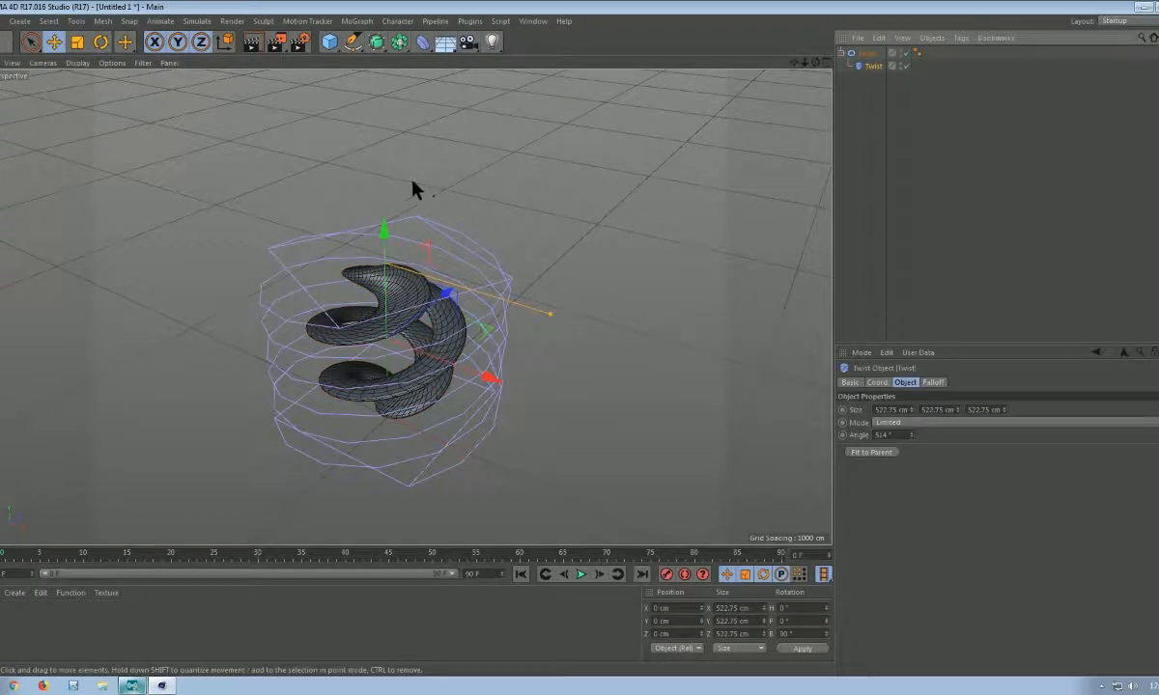
left_click(101, 42)
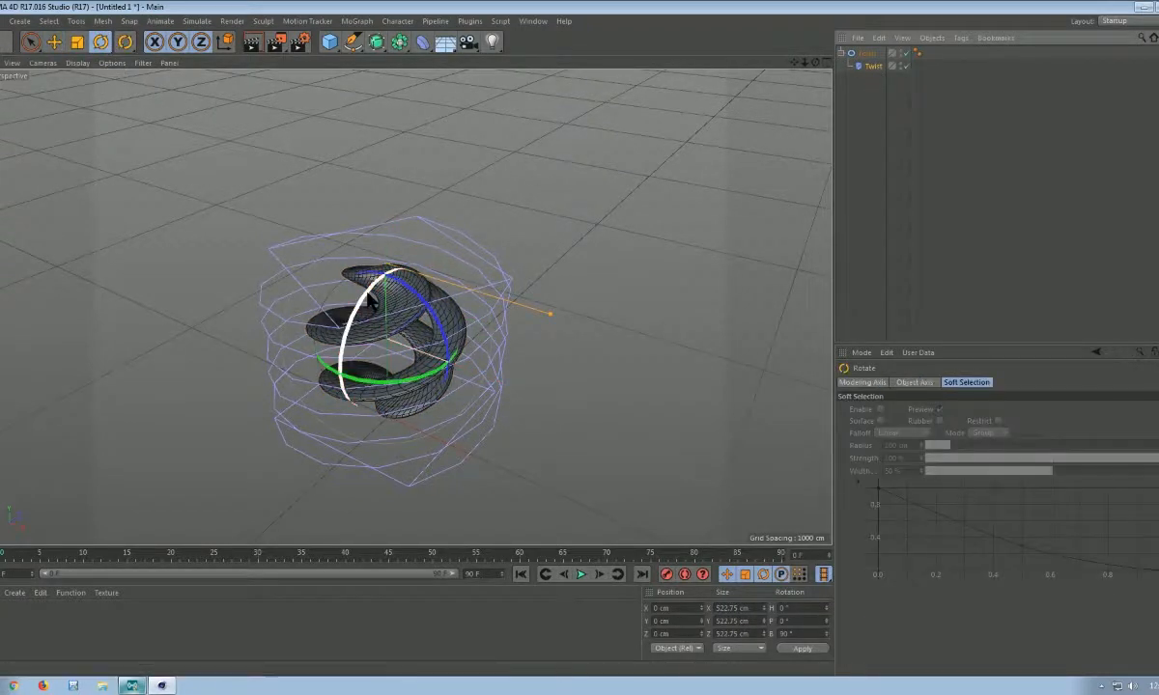
left_click_drag(357, 275, 382, 358)
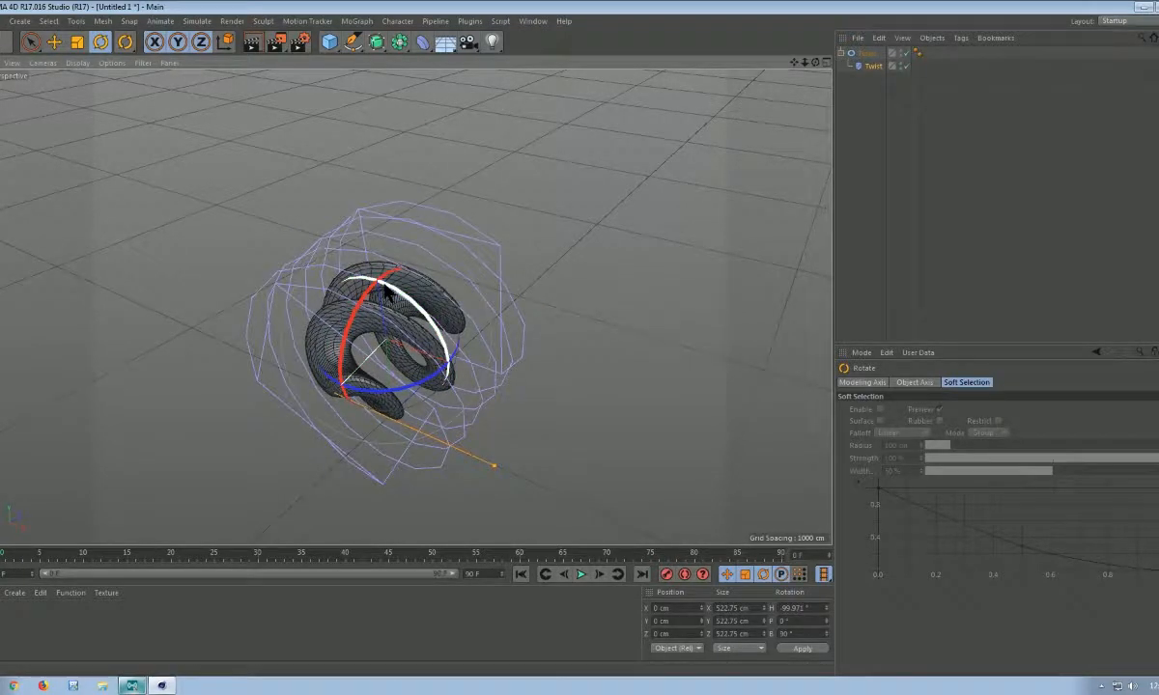
left_click_drag(425, 324, 116, 461)
left_click_drag(338, 396, 383, 329)
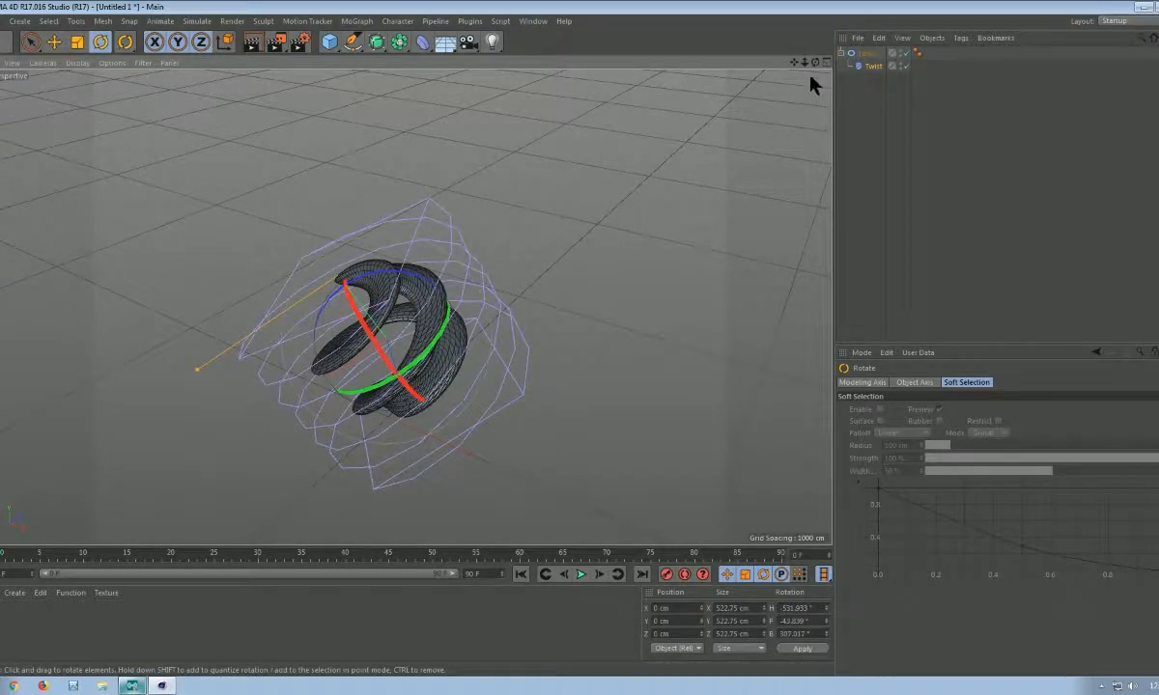
left_click_drag(815, 62, 789, 28)
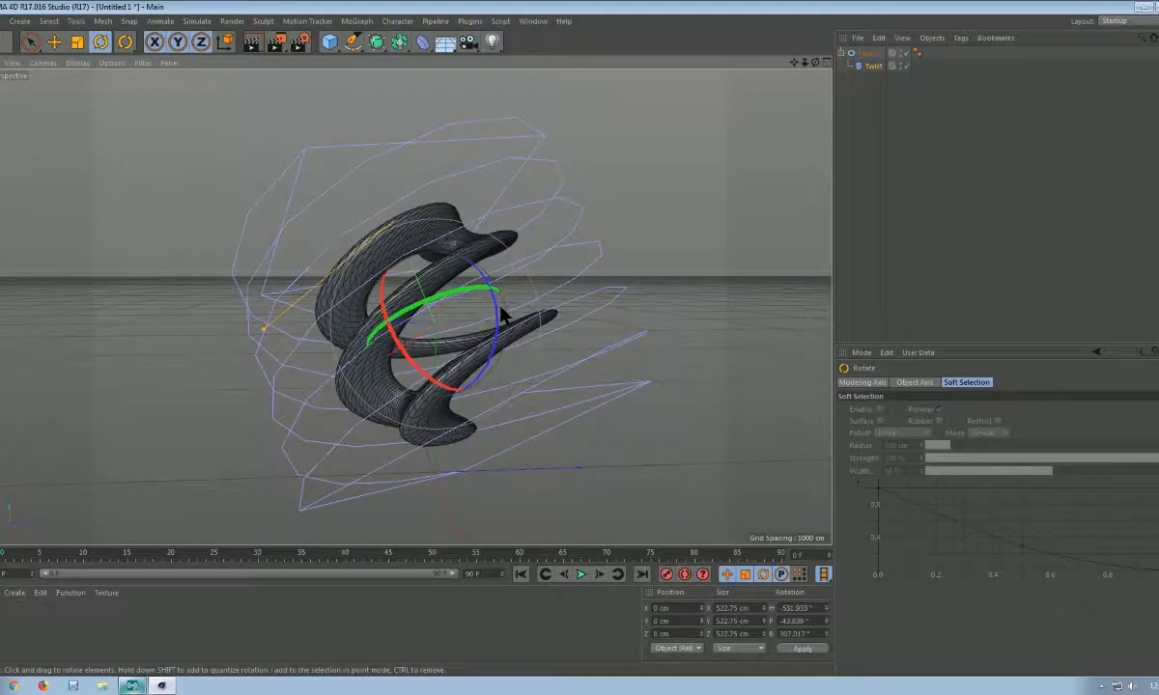
left_click_drag(501, 316, 178, 548)
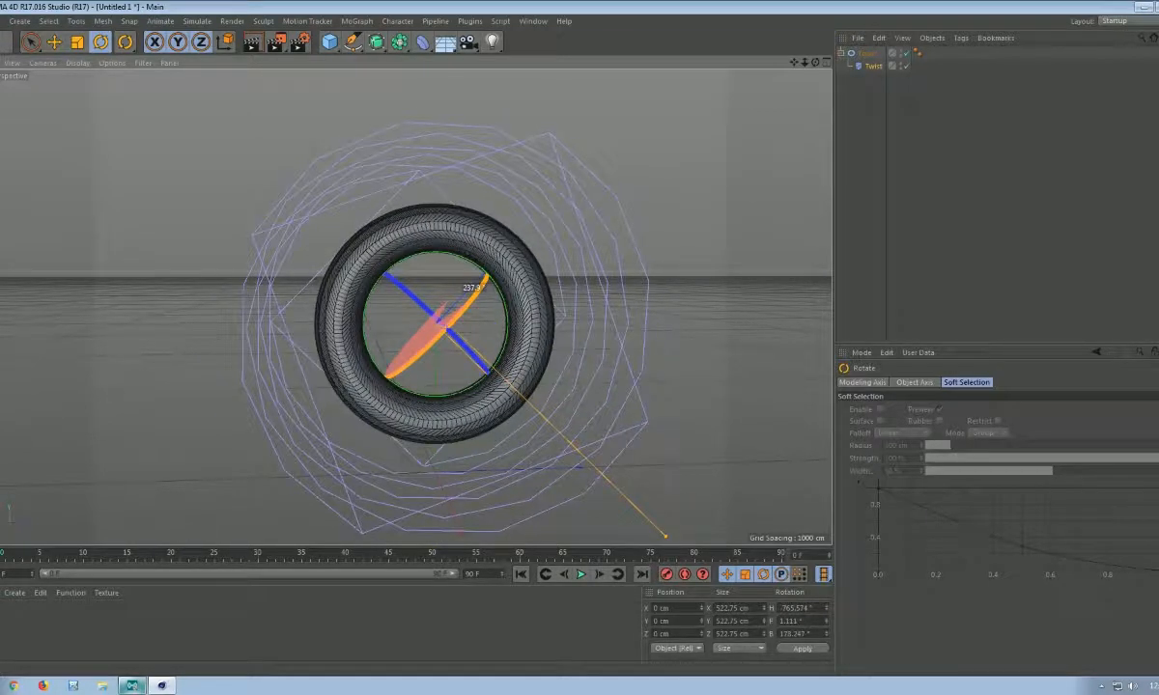
left_click_drag(665, 534, 649, 543)
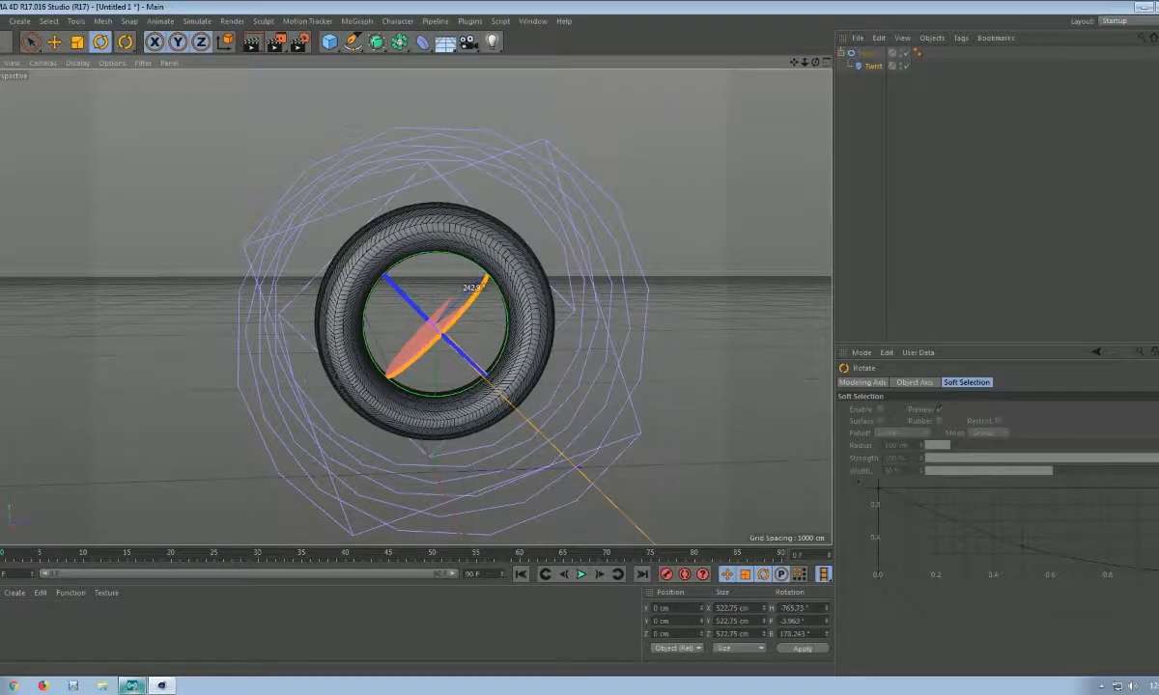
left_click_drag(488, 280, 490, 279)
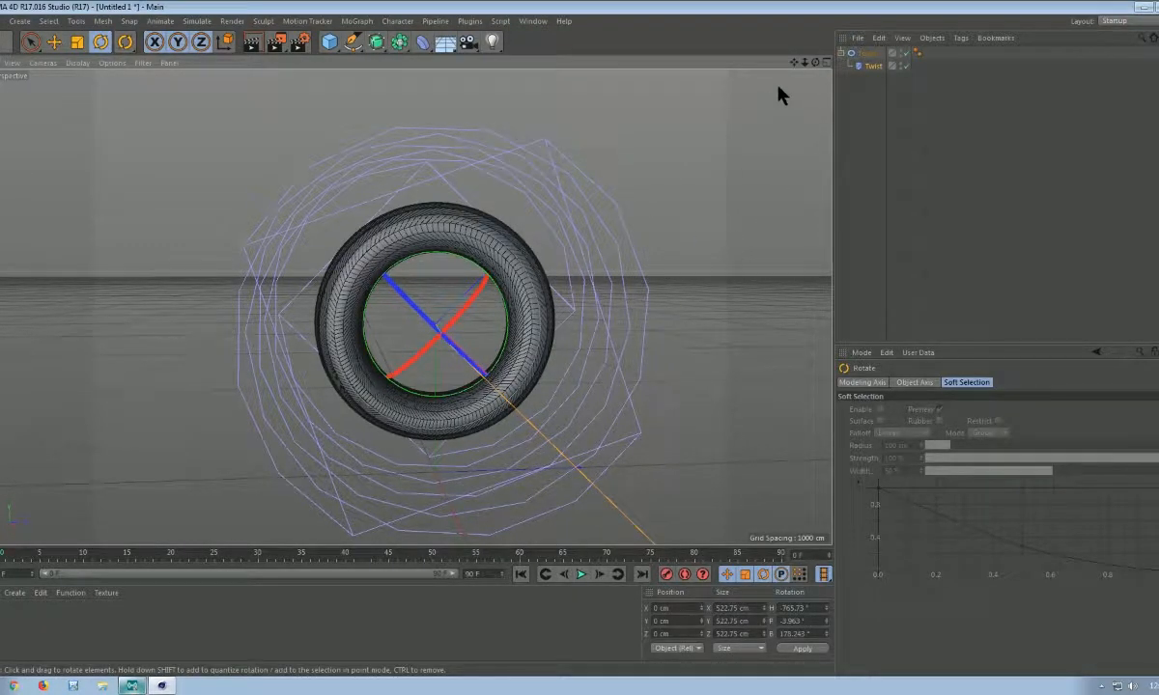
left_click_drag(794, 63, 781, 53)
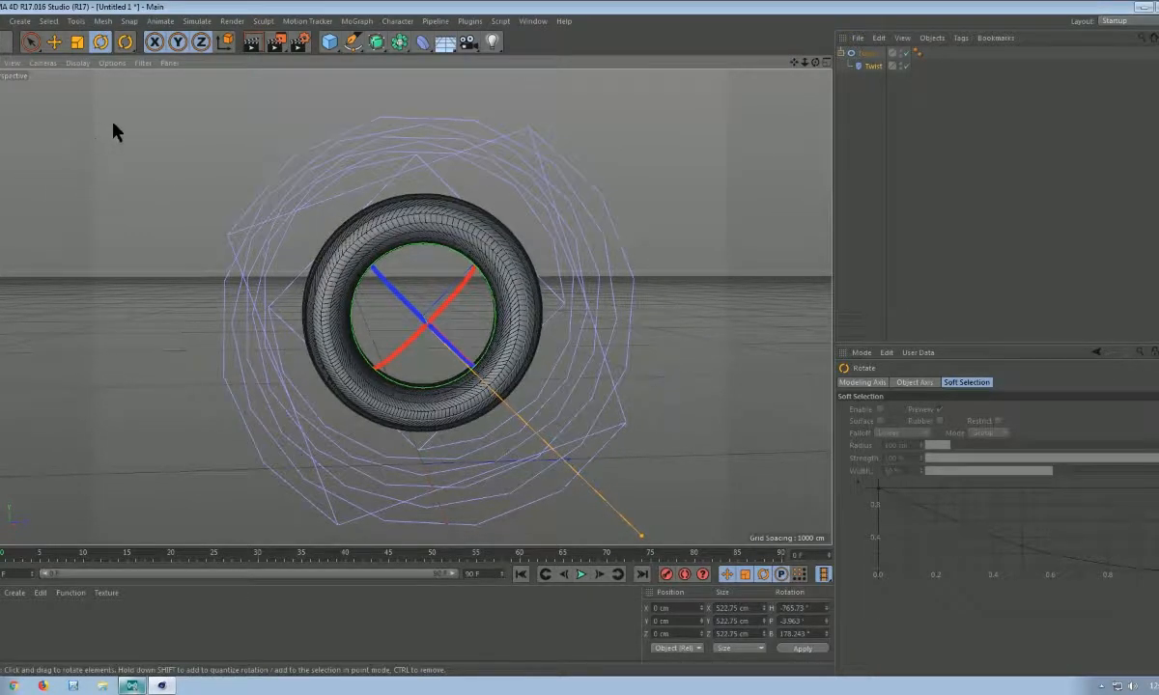
- Set the project's end frame to 180
left_click(473, 574)
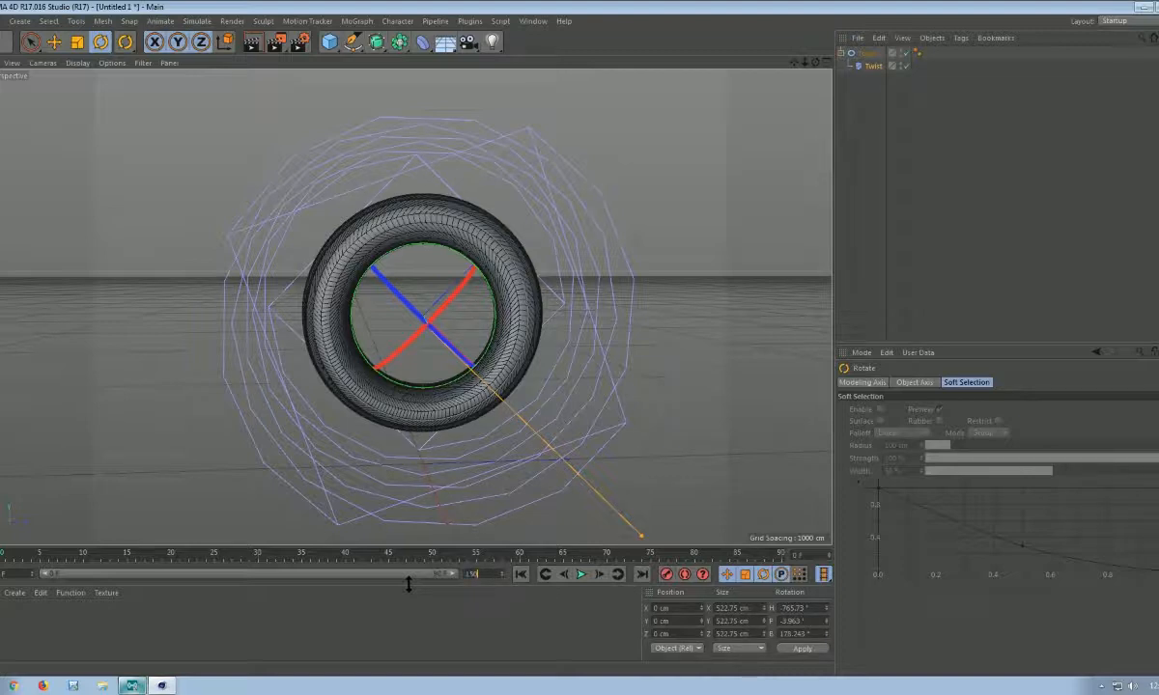
key("Return")
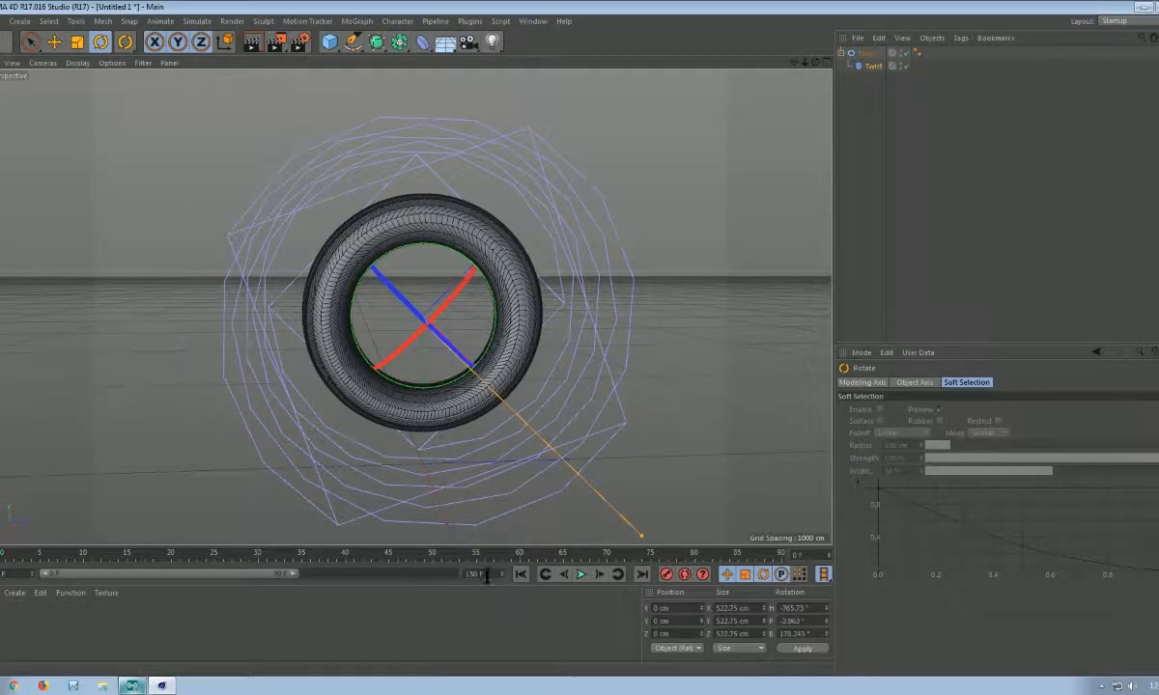
type("180")
key("Return")
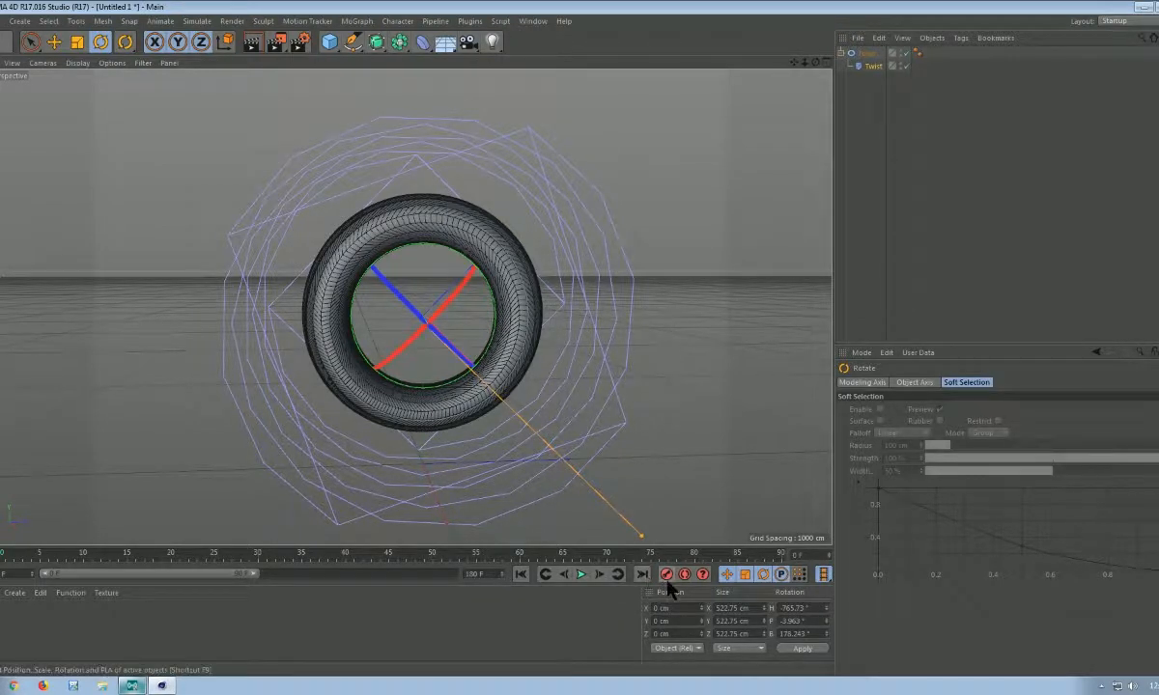
- Select the Twist deformer, extend the timeline's preview range to frame 180 and move the playhead to that frame
left_click(872, 66)
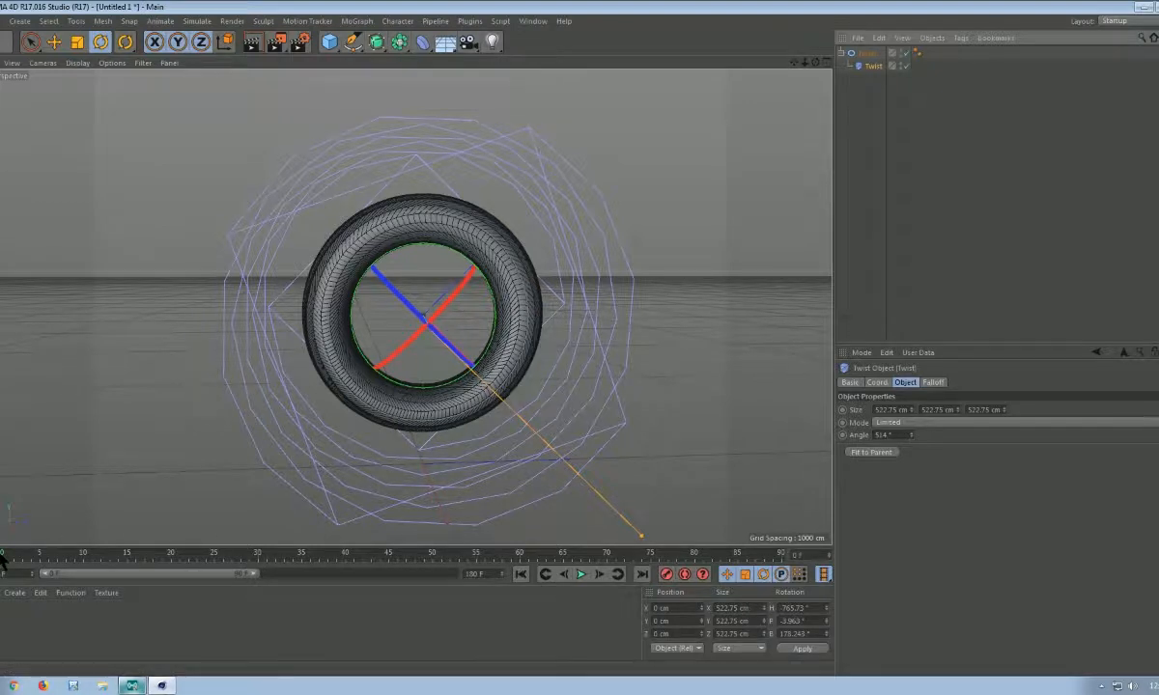
left_click_drag(1, 556, 41, 559)
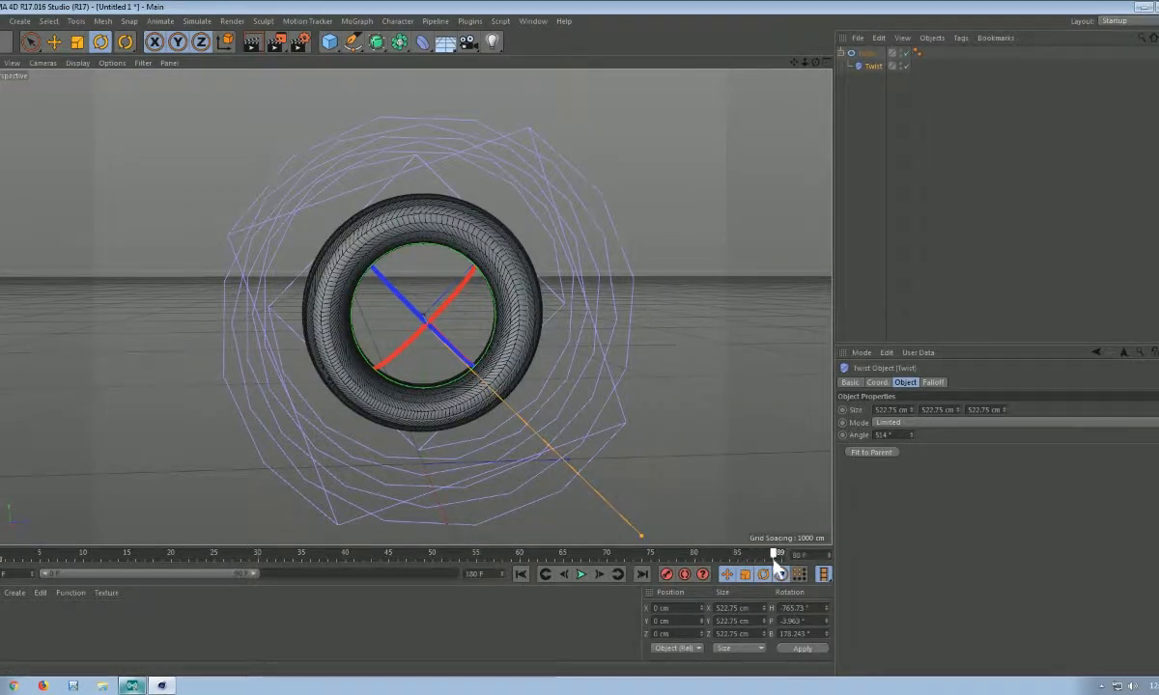
left_click_drag(254, 574, 587, 575)
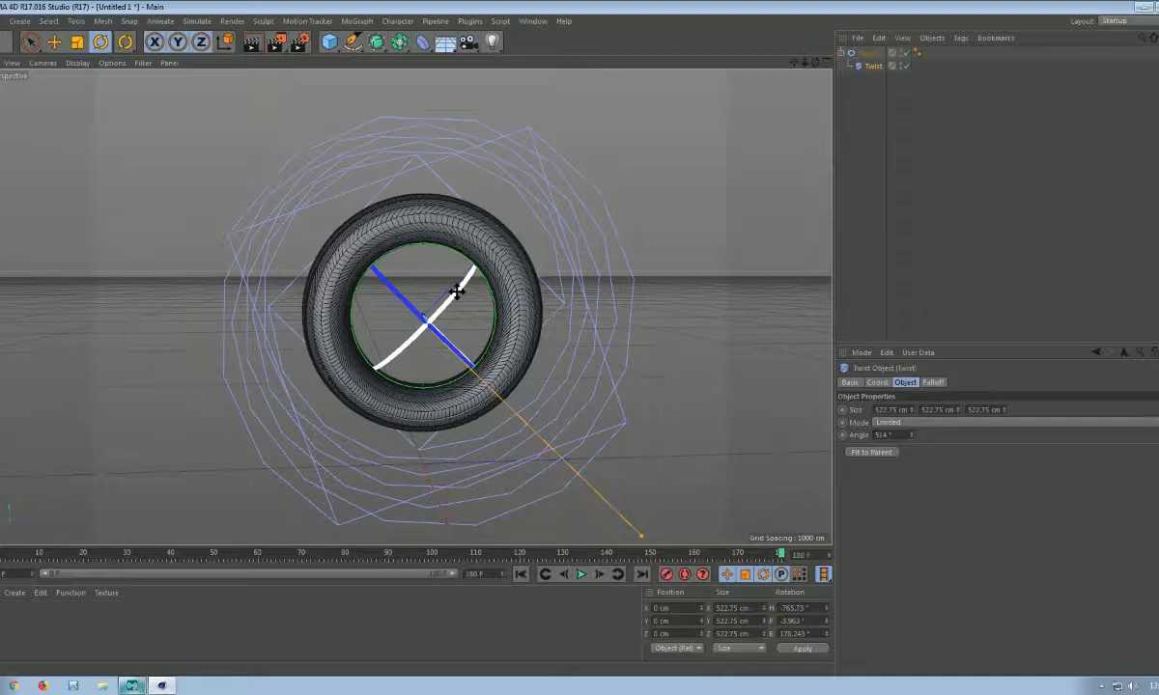
- Rotate the Twist deformer a full turn to a pitch of about -364° at frame 180, keyframe it and preview the animation
left_click_drag(455, 299, 0, 562)
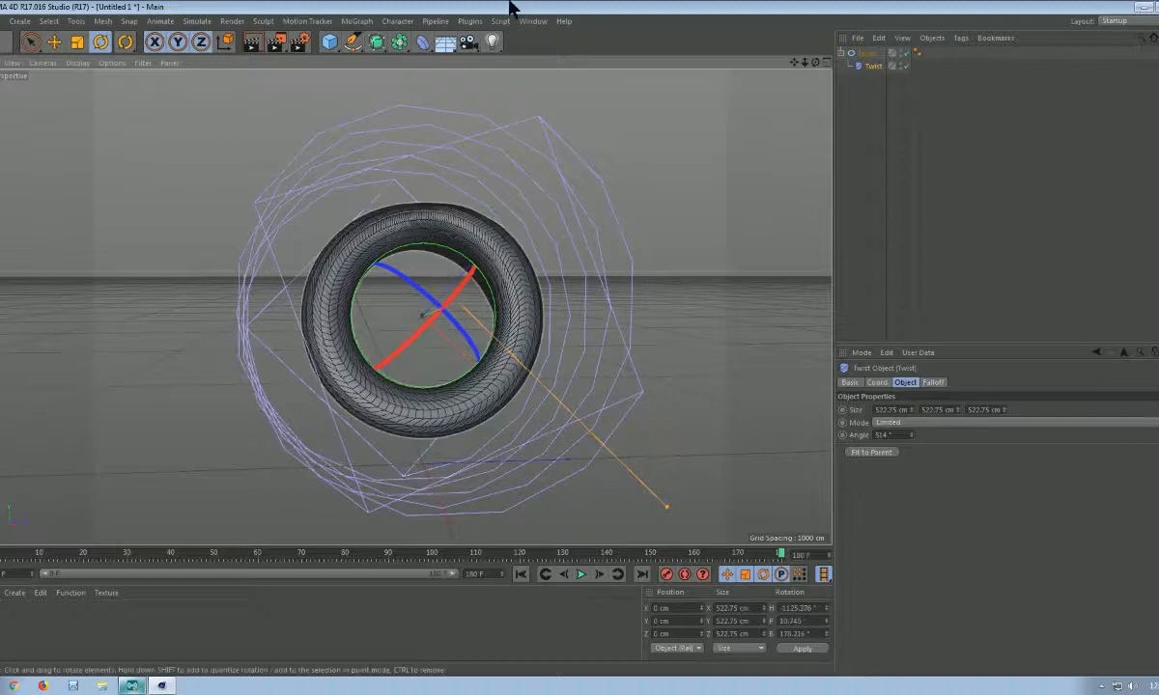
key("ctrl+z")
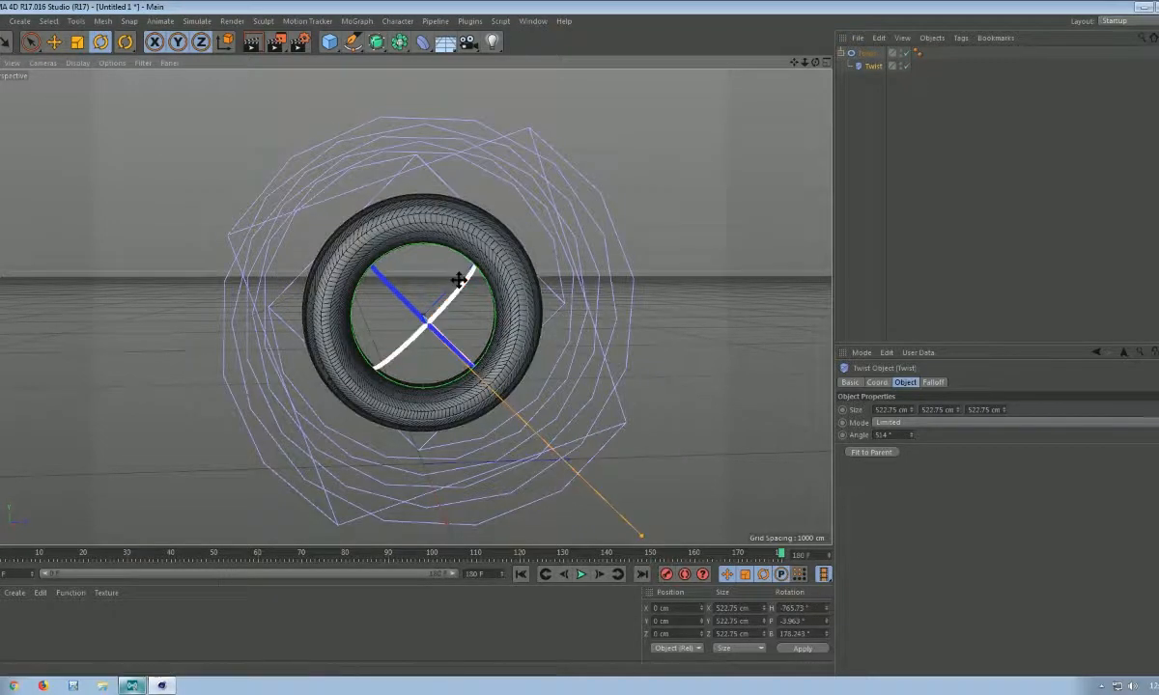
left_click_drag(465, 283, 415, 321)
left_click(5, 42)
left_click_drag(423, 317, 72, 599)
left_click_drag(697, 438, 640, 534)
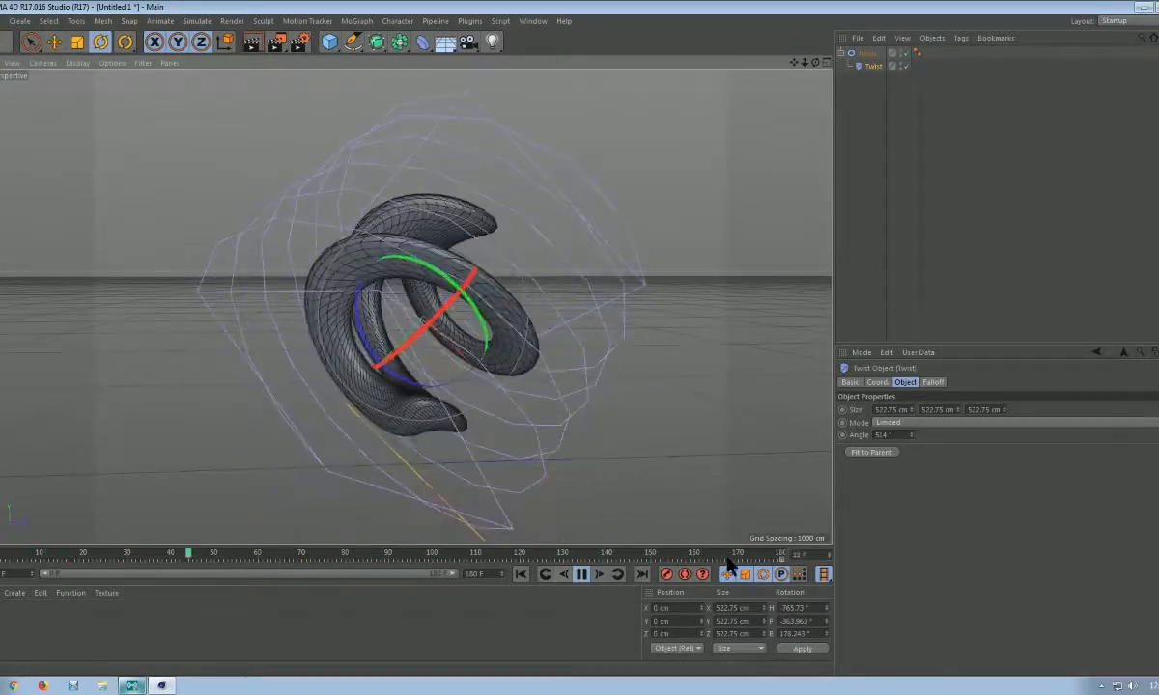
left_click(582, 576)
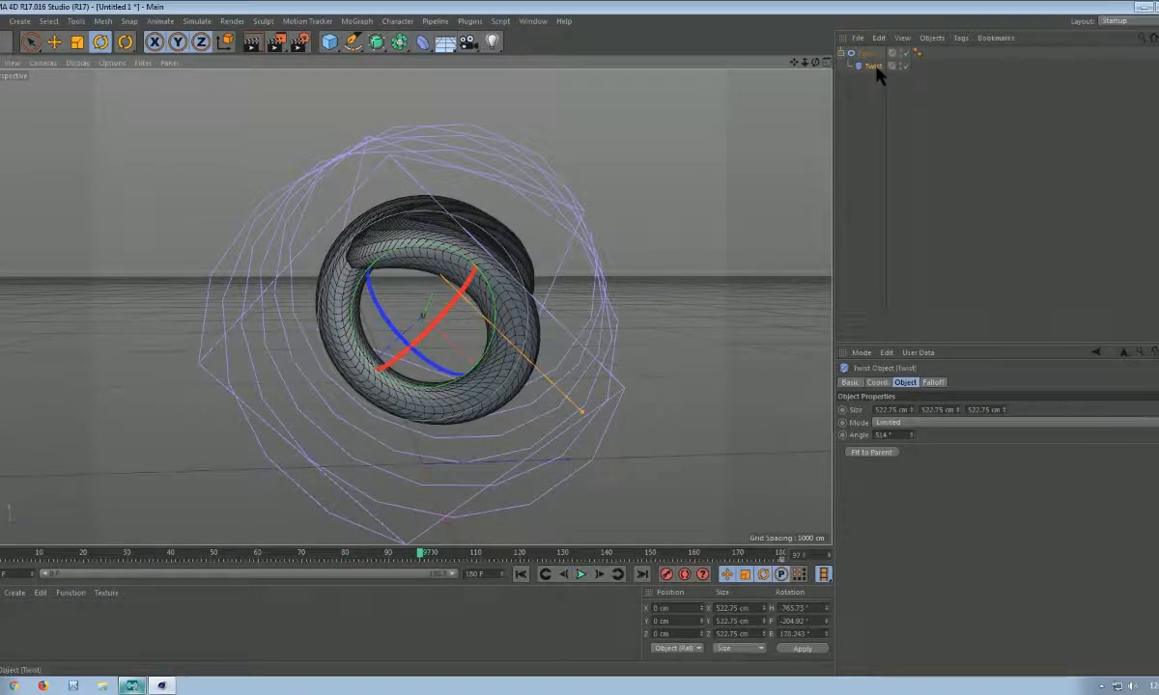
- Set the interpolation of the Twist deformer's keys at frame 180 and frame 0 to Linear
left_click(780, 564)
left_click(955, 424)
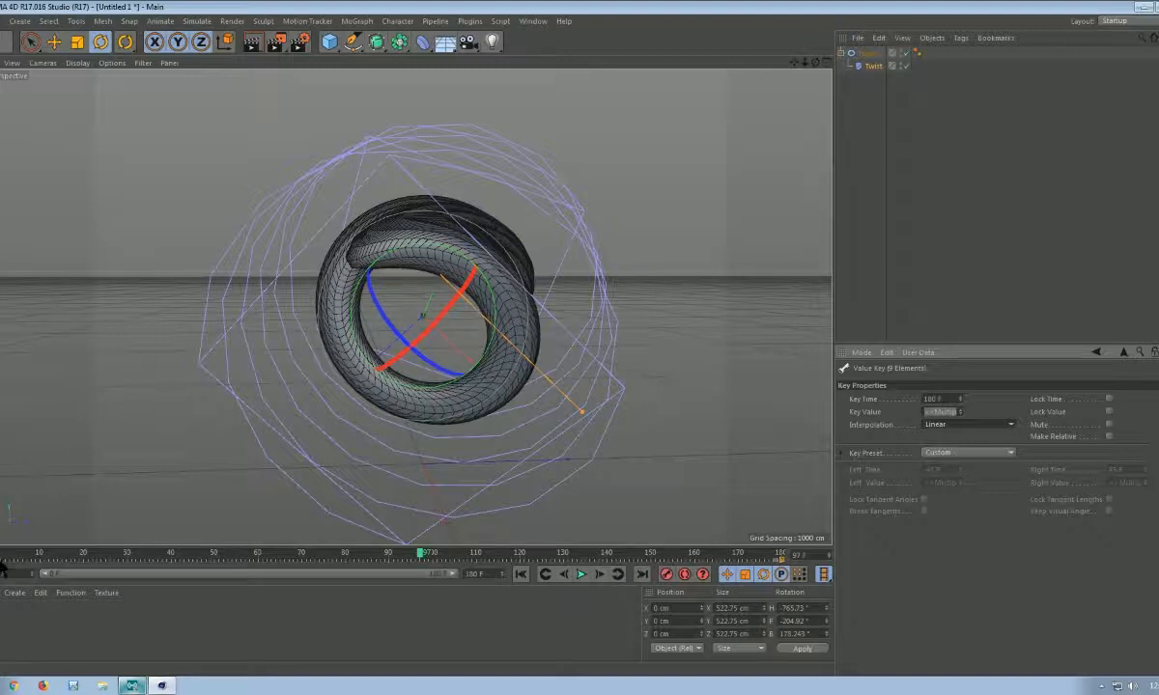
left_click(3, 565)
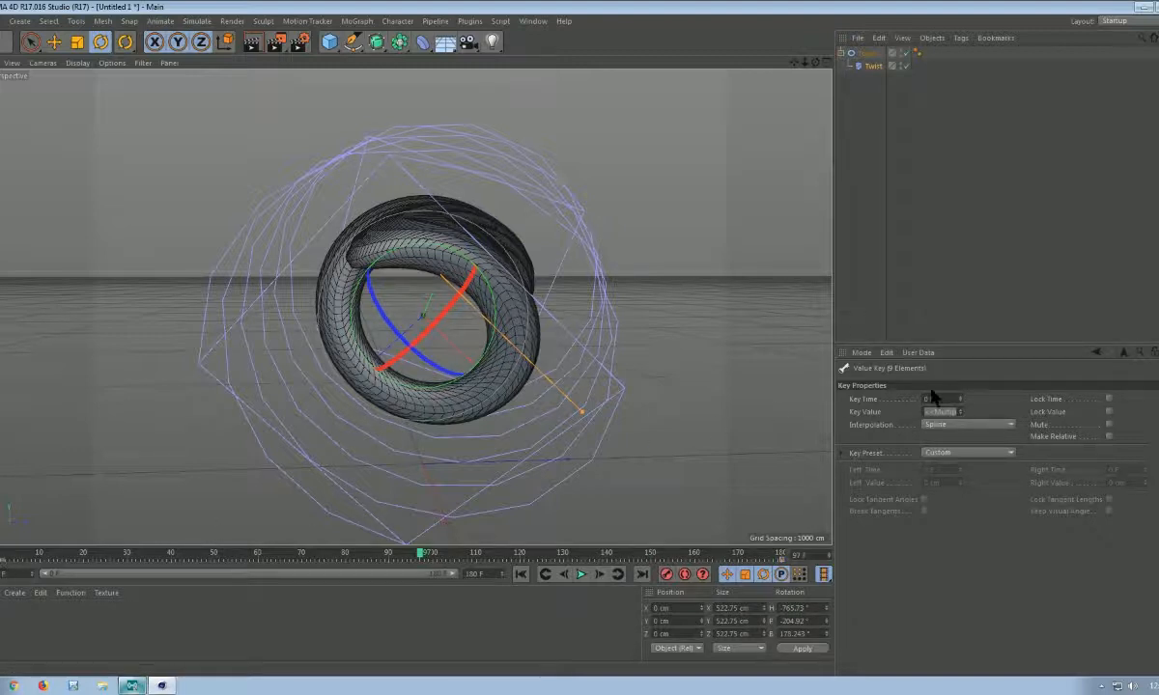
left_click(977, 425)
left_click(964, 439)
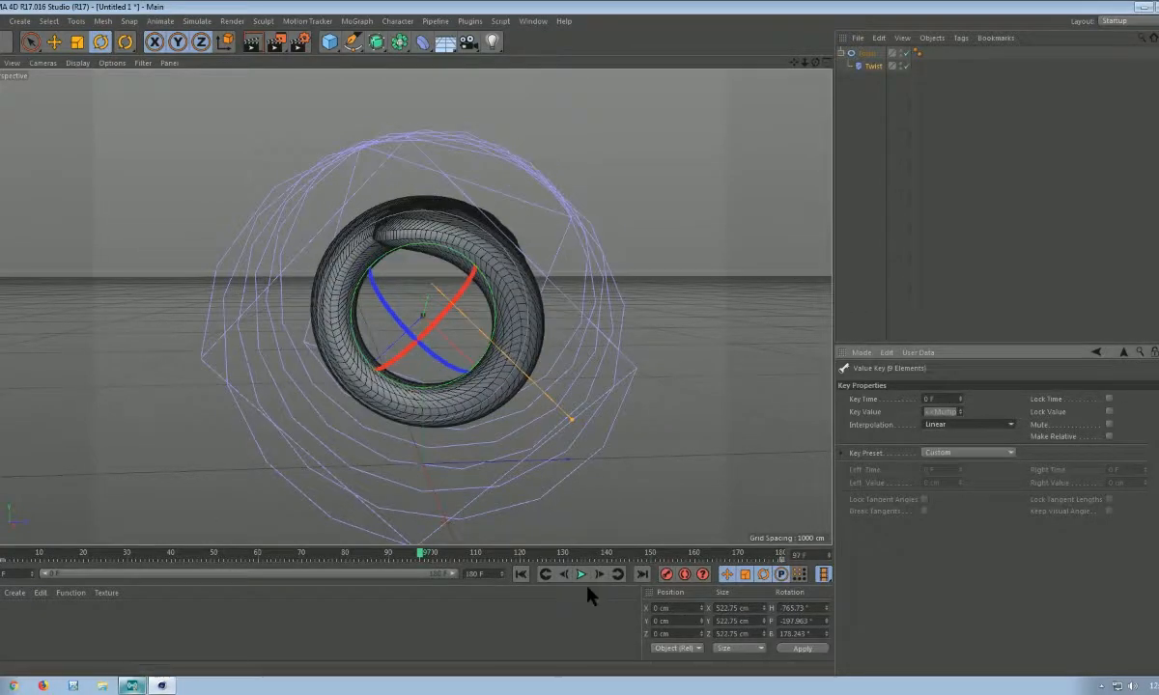
- Start the timeline's preview range at frame 1 and play the twisting animation from the beginning
left_click(518, 575)
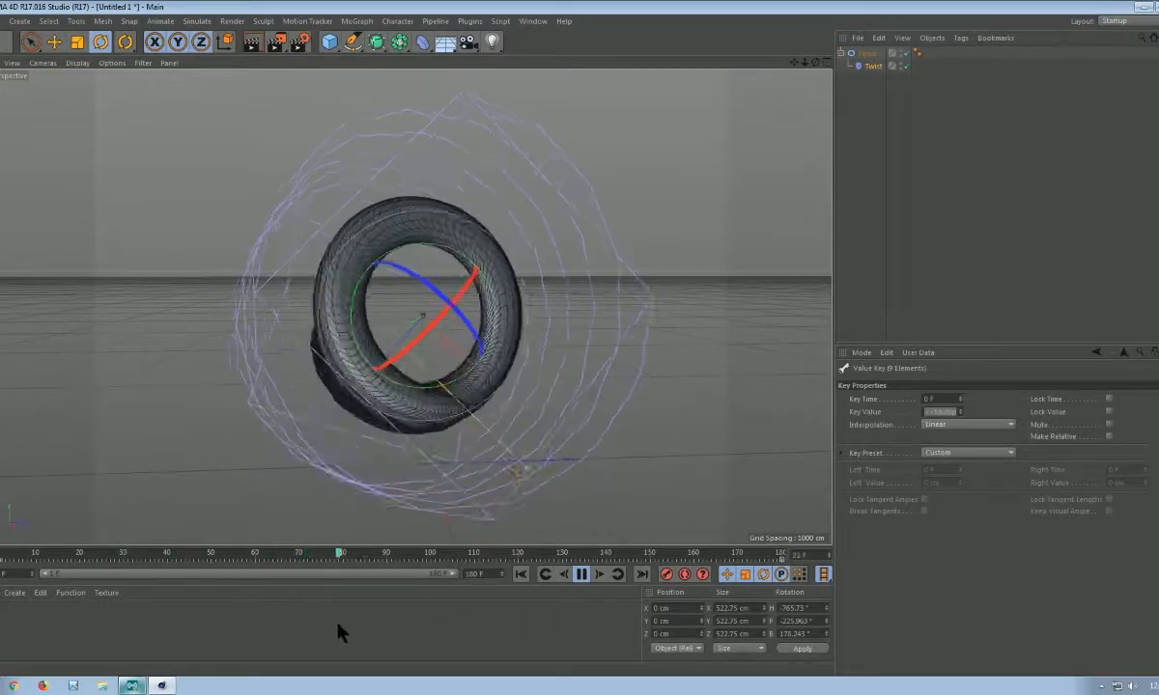
left_click(583, 575)
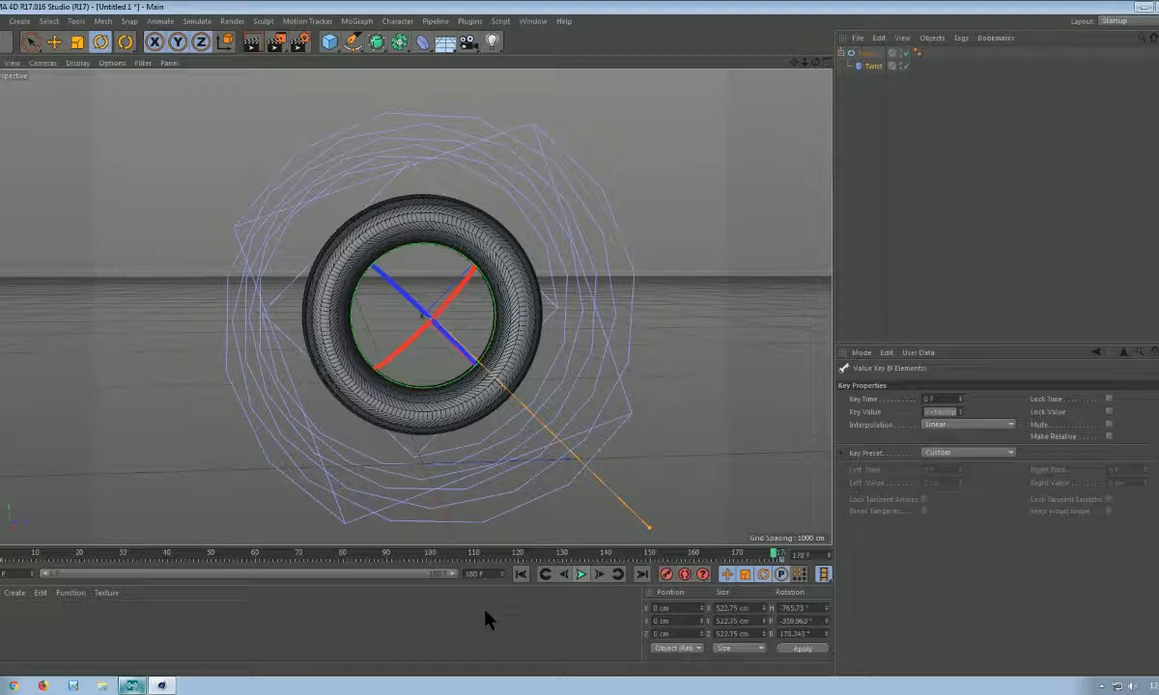
- Create a new material, load a Gradient shader as its color texture and open the shader's properties
double_click(260, 628)
double_click(4, 625)
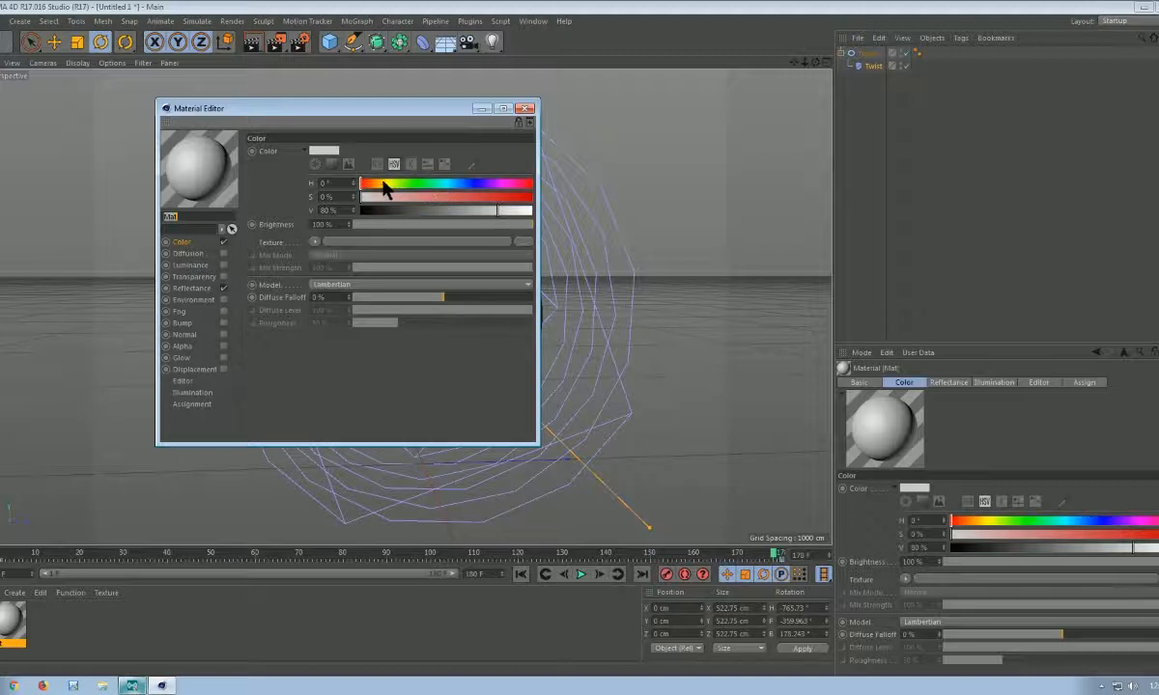
left_click(314, 241)
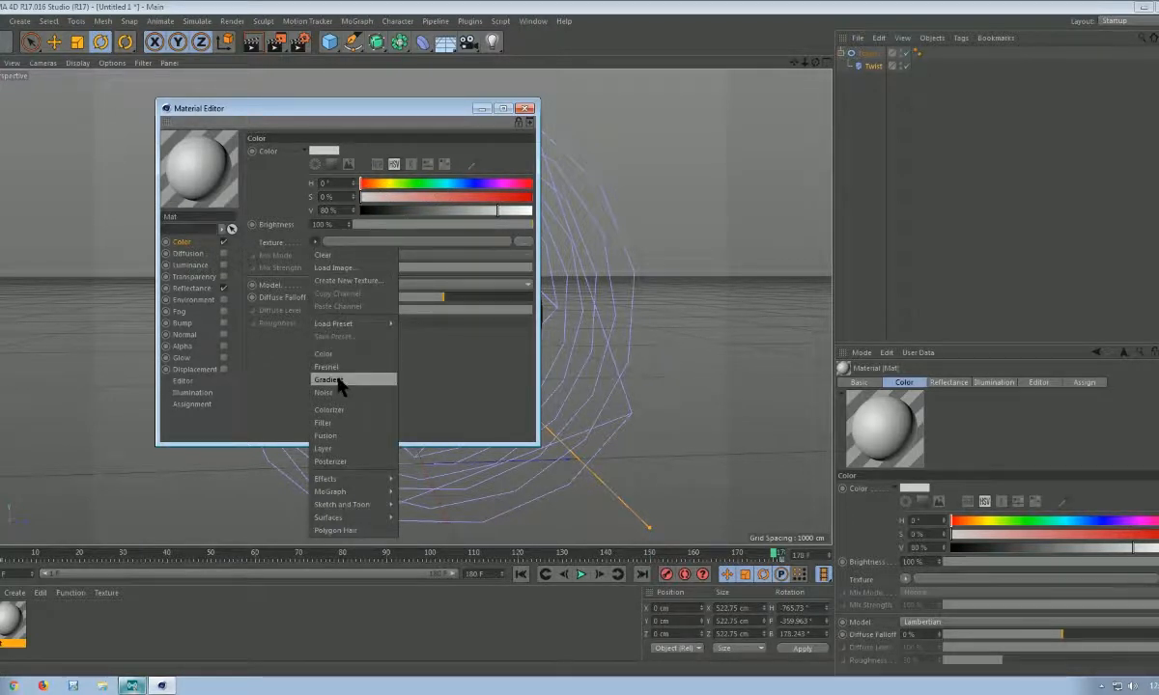
left_click(328, 379)
left_click(323, 280)
left_click(324, 261)
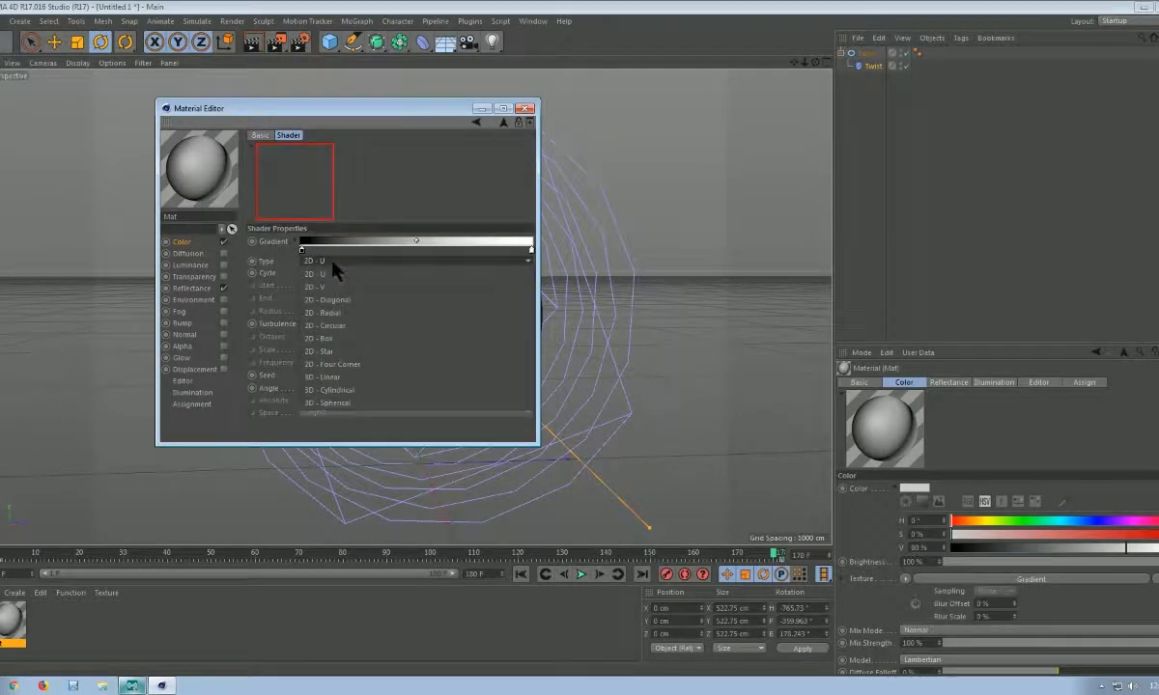
- Color the gradient's first knot red and its last knot pink, both fully saturated
double_click(303, 249)
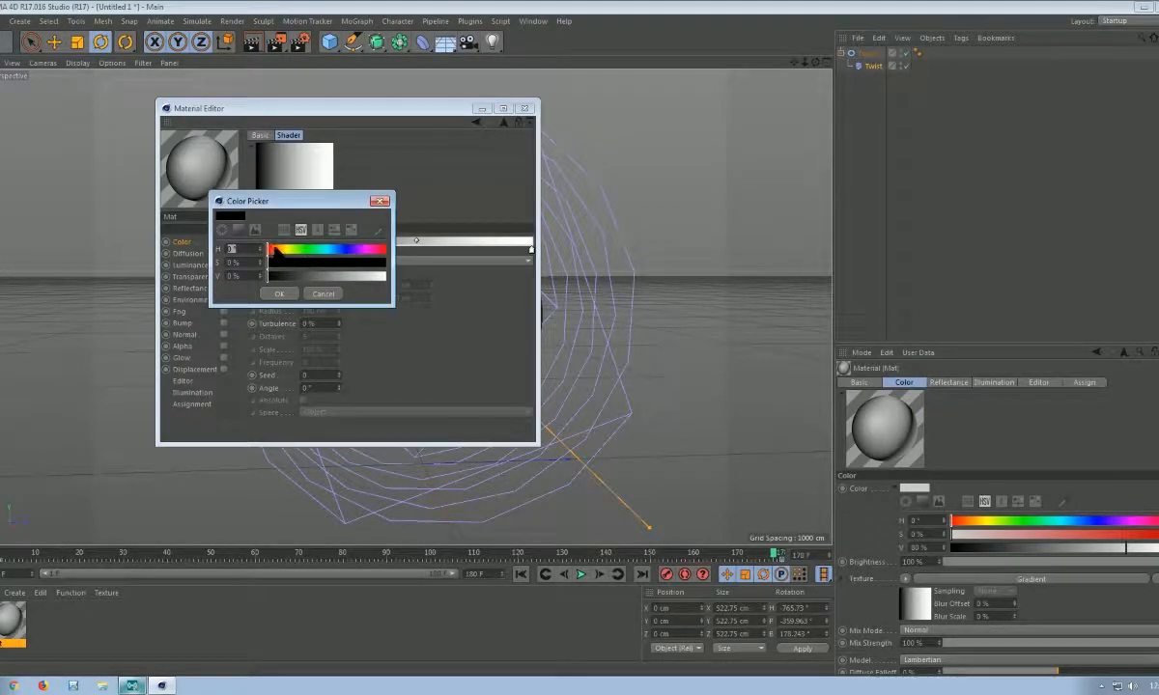
left_click_drag(350, 266, 409, 280)
left_click(292, 291)
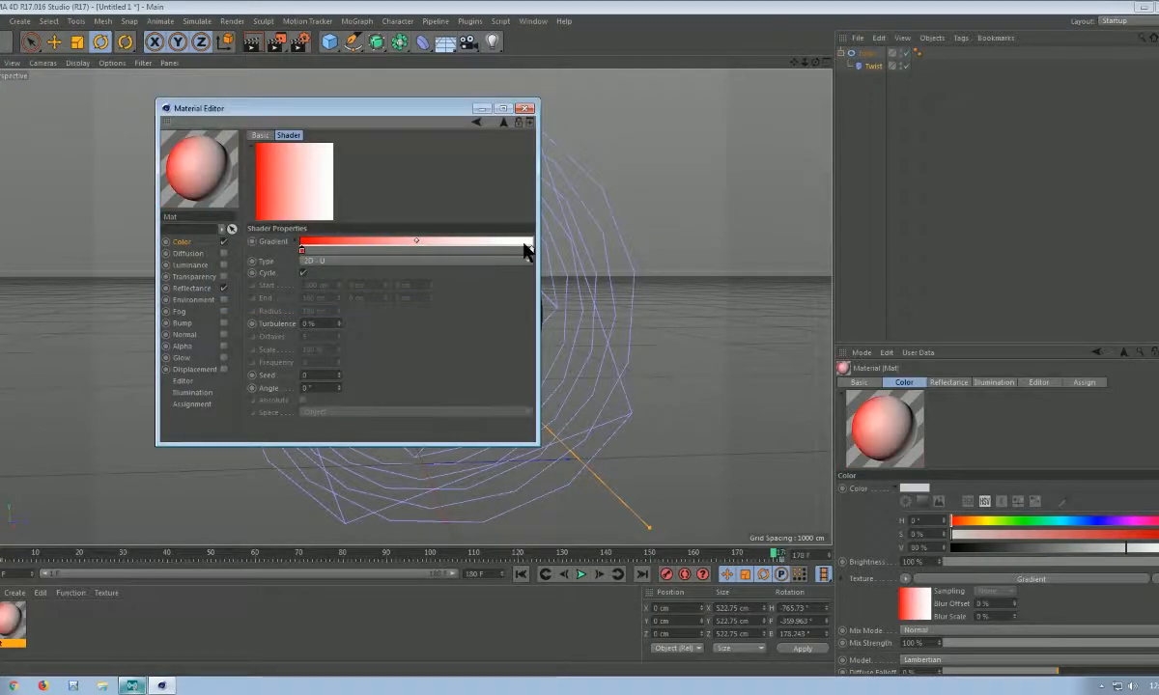
double_click(531, 252)
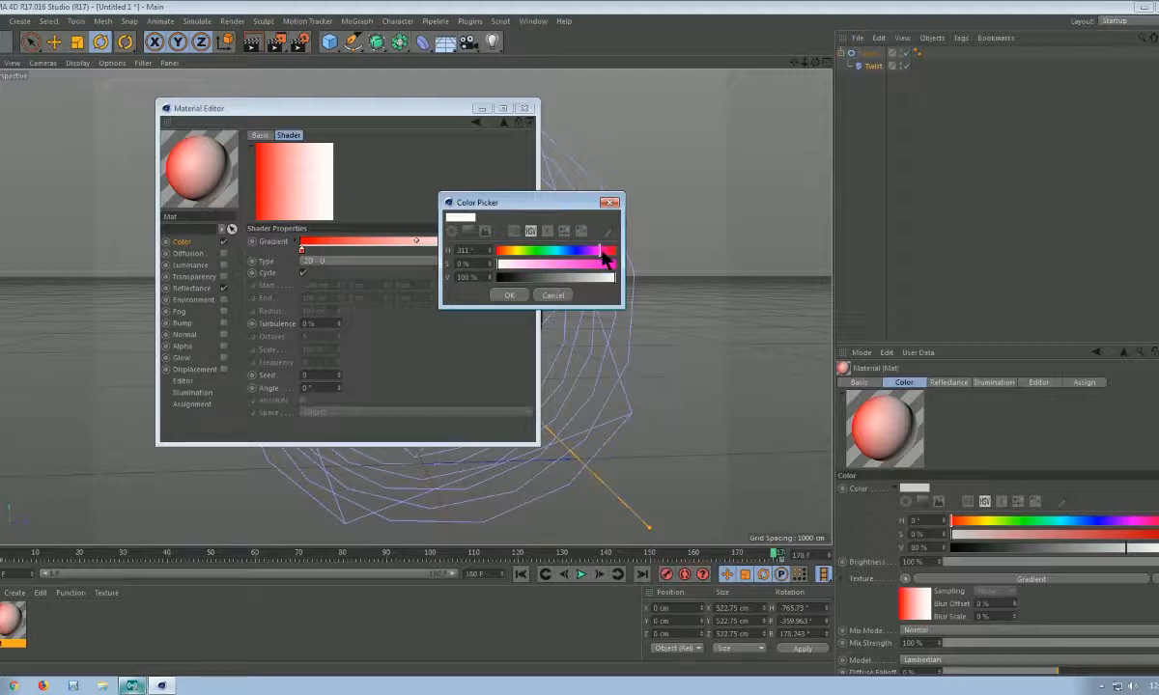
left_click(607, 262)
left_click(509, 294)
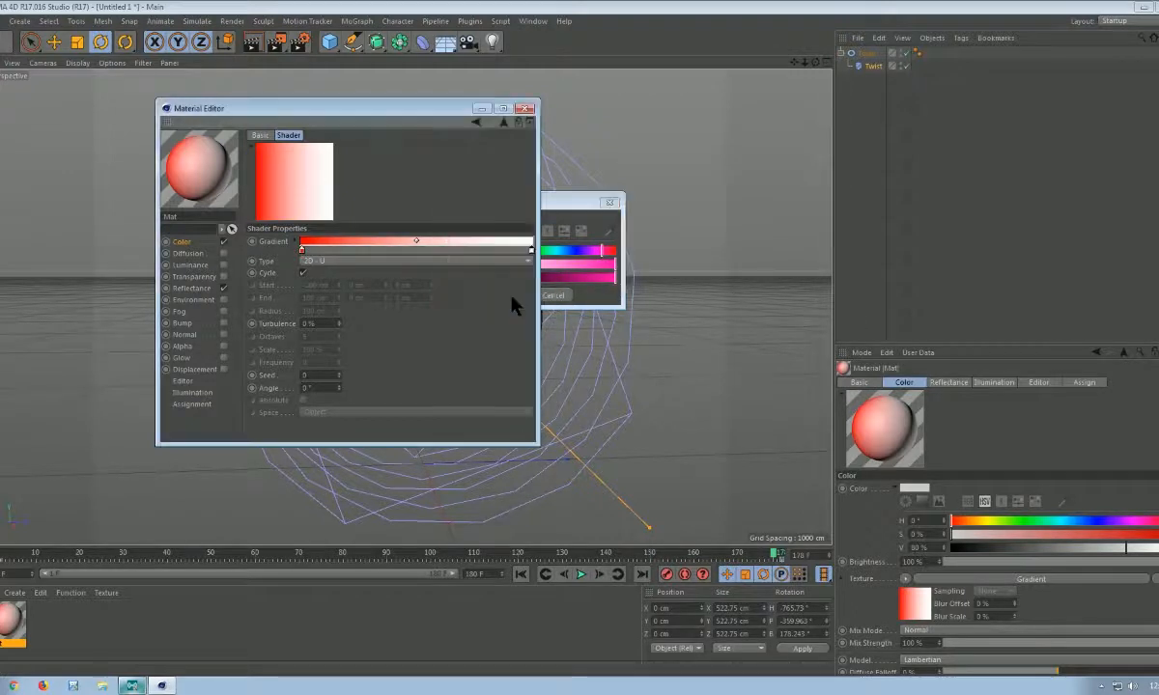
- Add a teal-green knot (H 154°, S 100%, V 100%) mid-gradient and a yellow one (H 54°, S 100%, V 100%) at the first quarter
double_click(423, 252)
left_click(434, 250)
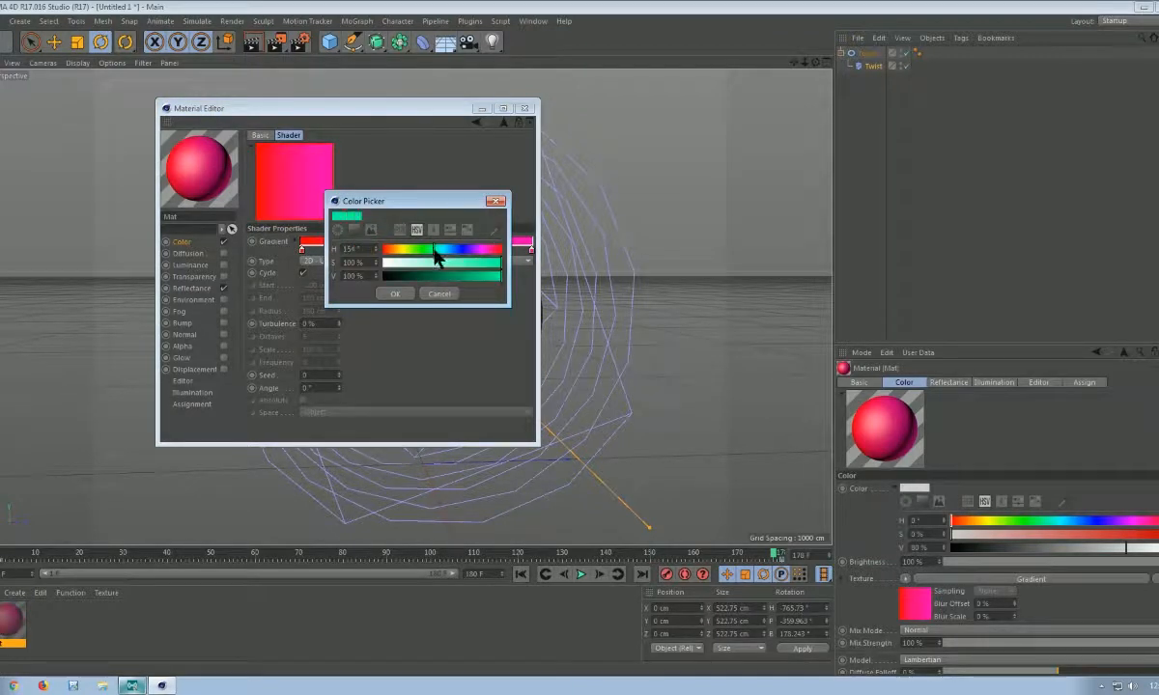
left_click(396, 294)
double_click(357, 250)
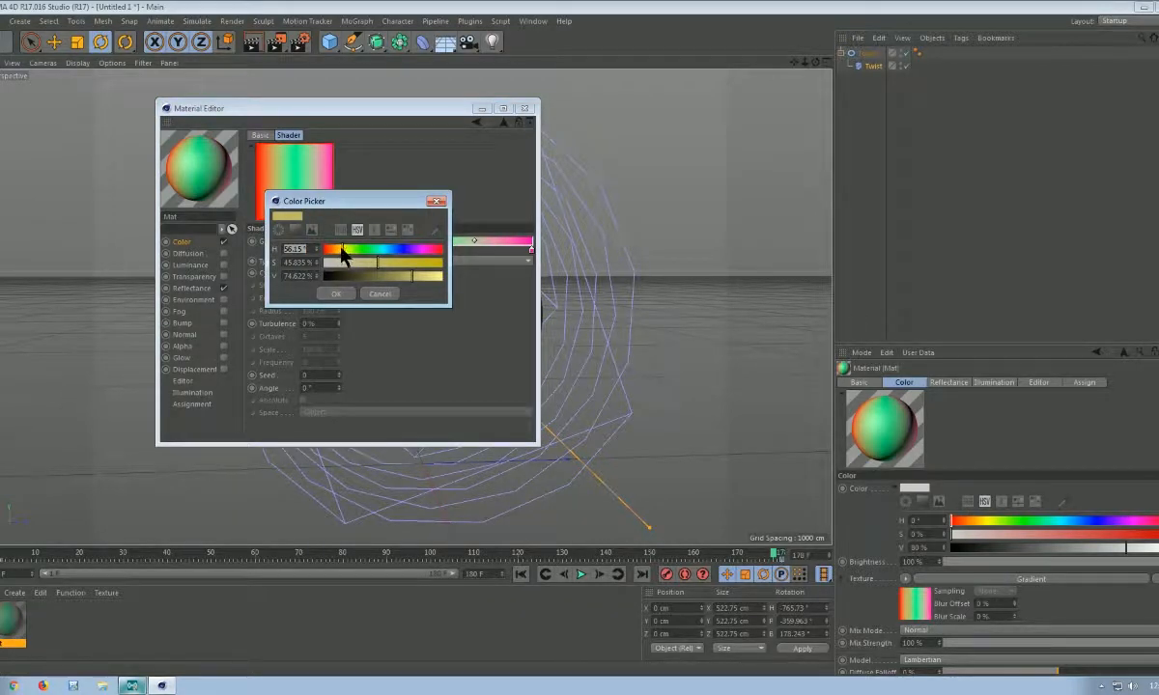
left_click_drag(436, 277, 446, 278)
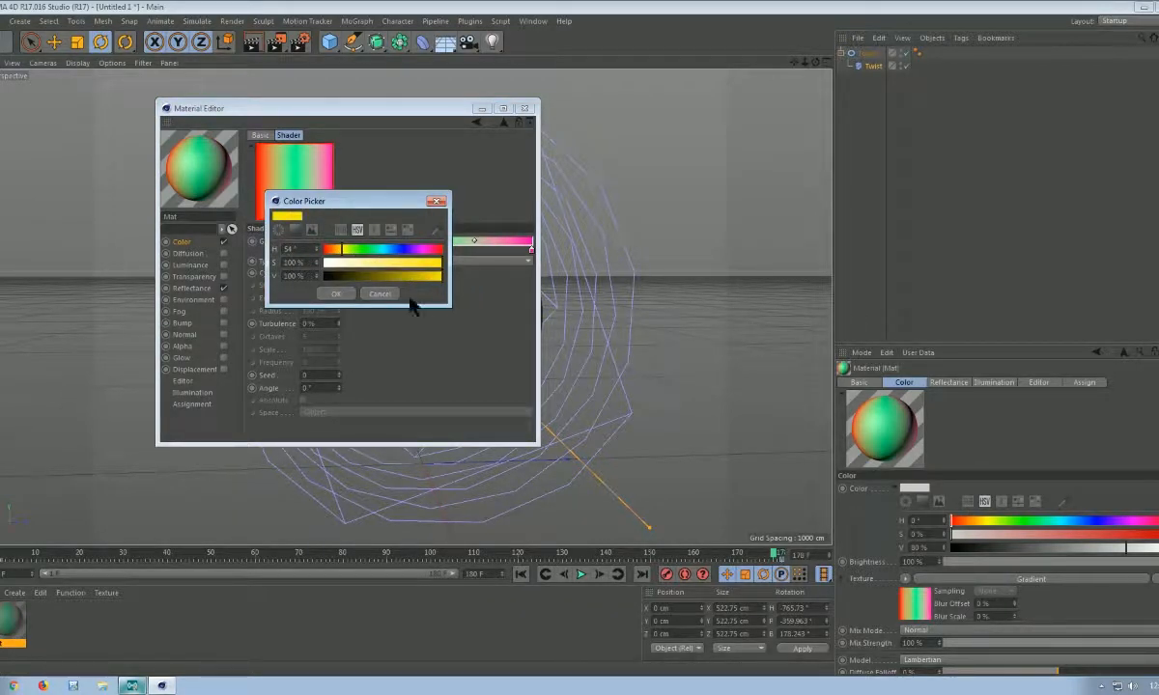
left_click(335, 295)
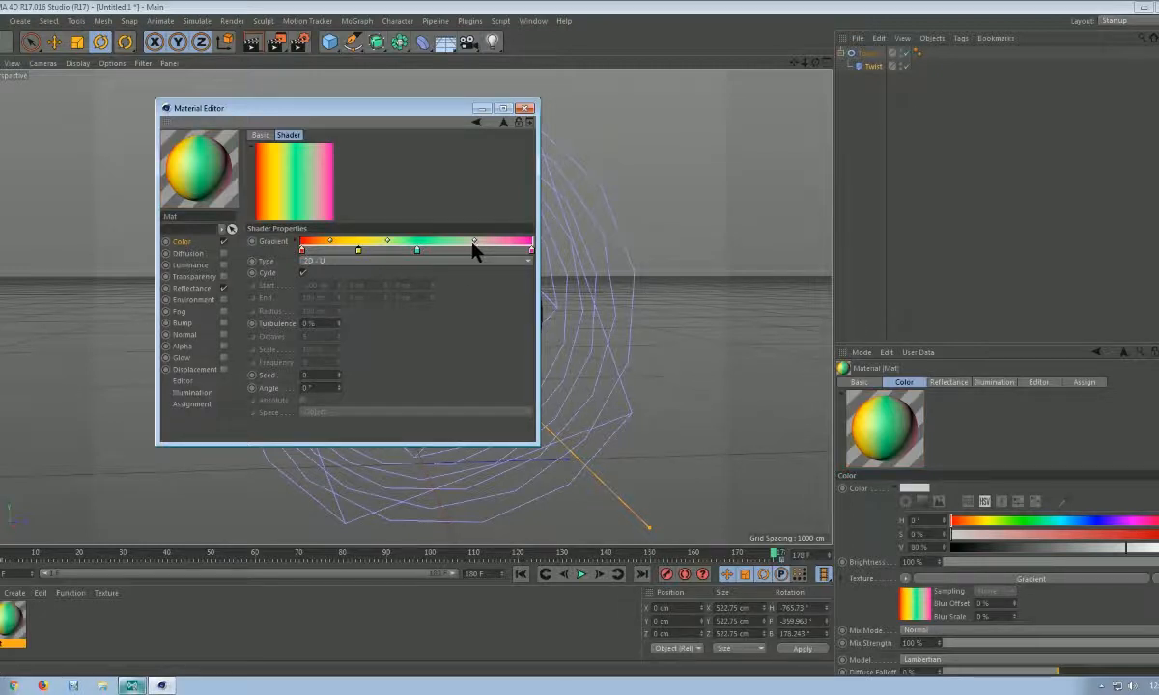
- Add a blue knot at three quarters of the gradient and recolor the middle knot to pure green with H 123°
double_click(474, 251)
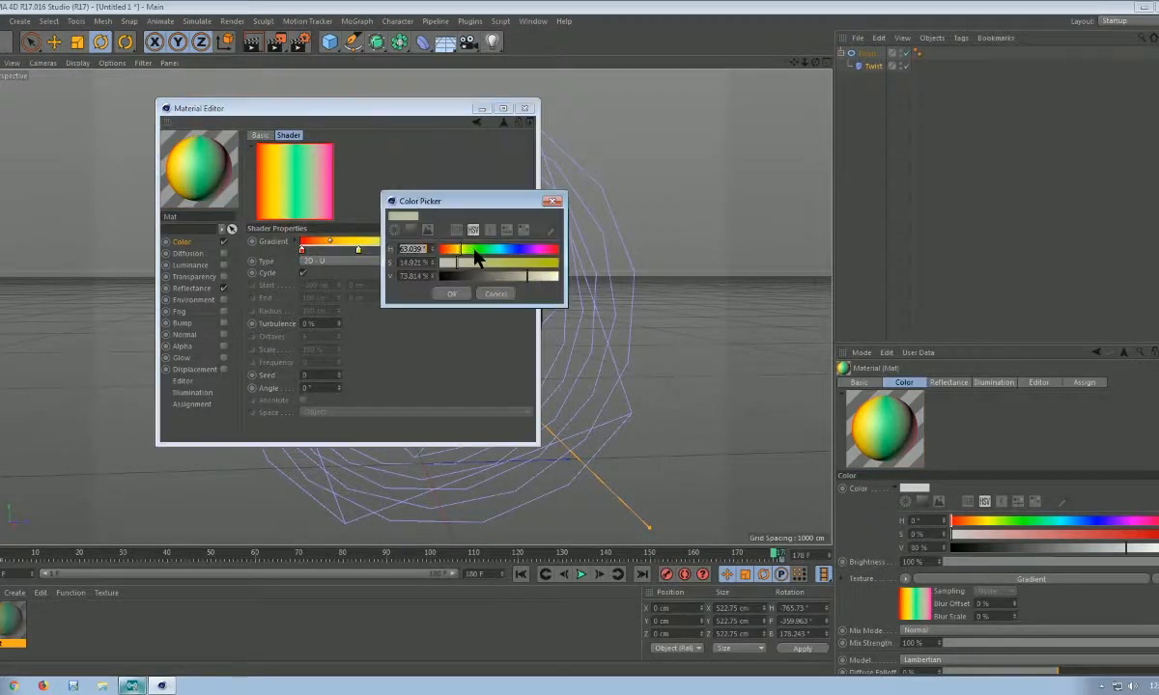
left_click_drag(474, 251, 568, 281)
left_click(466, 295)
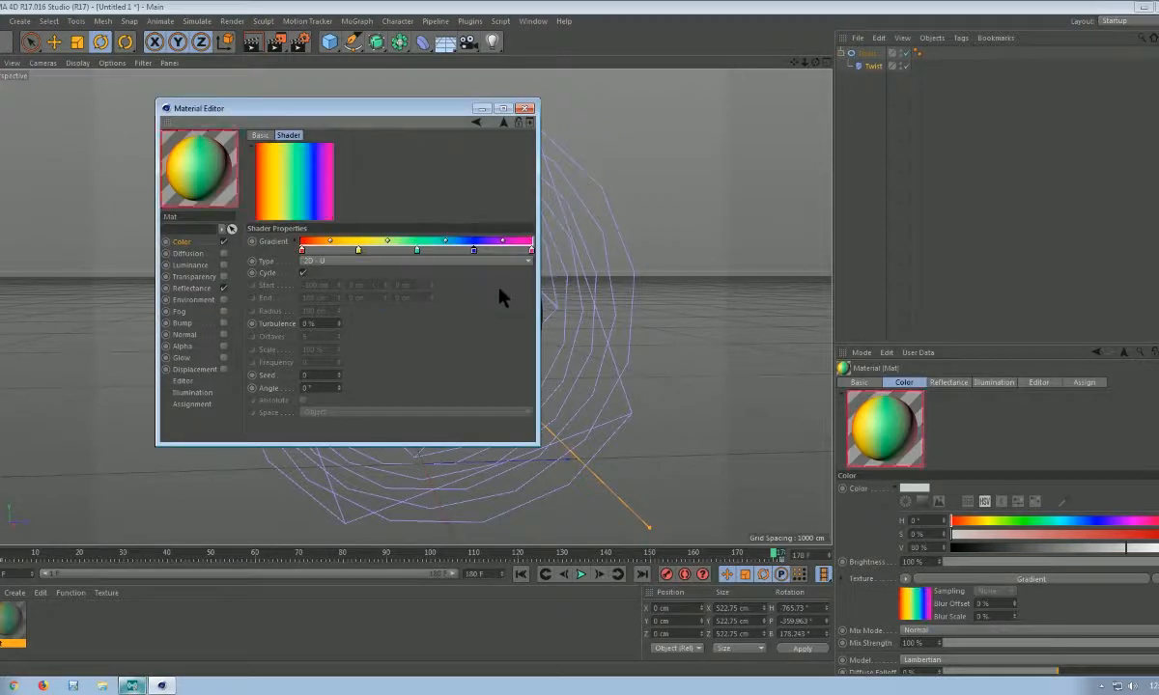
double_click(418, 252)
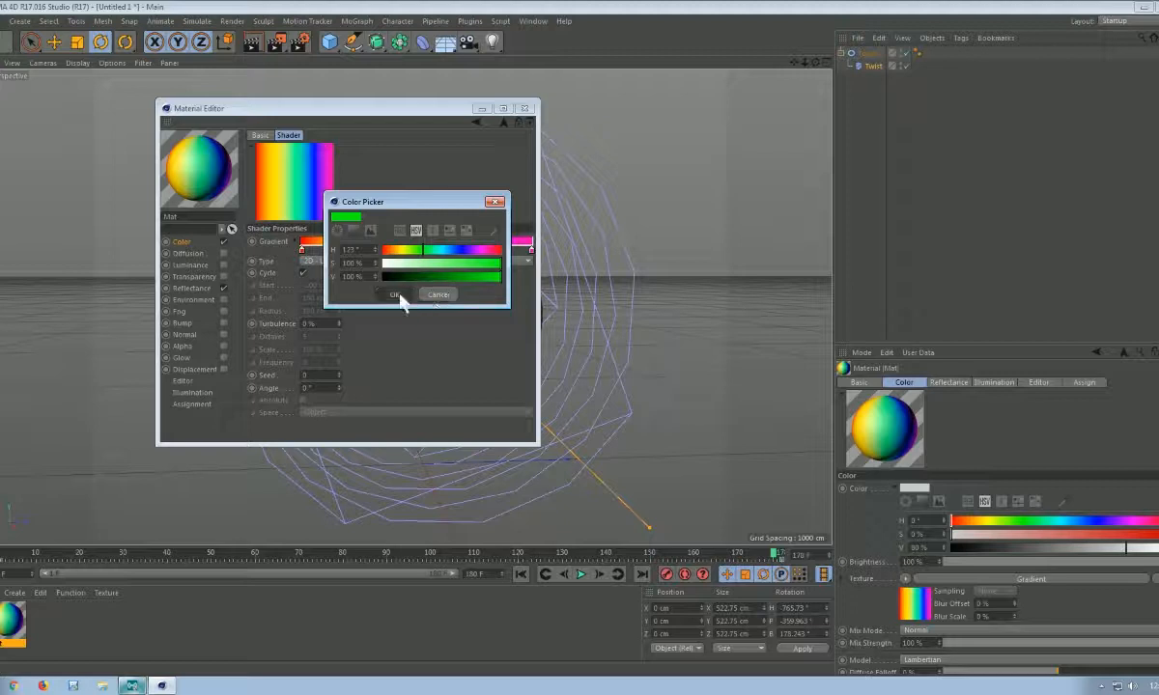
left_click(396, 294)
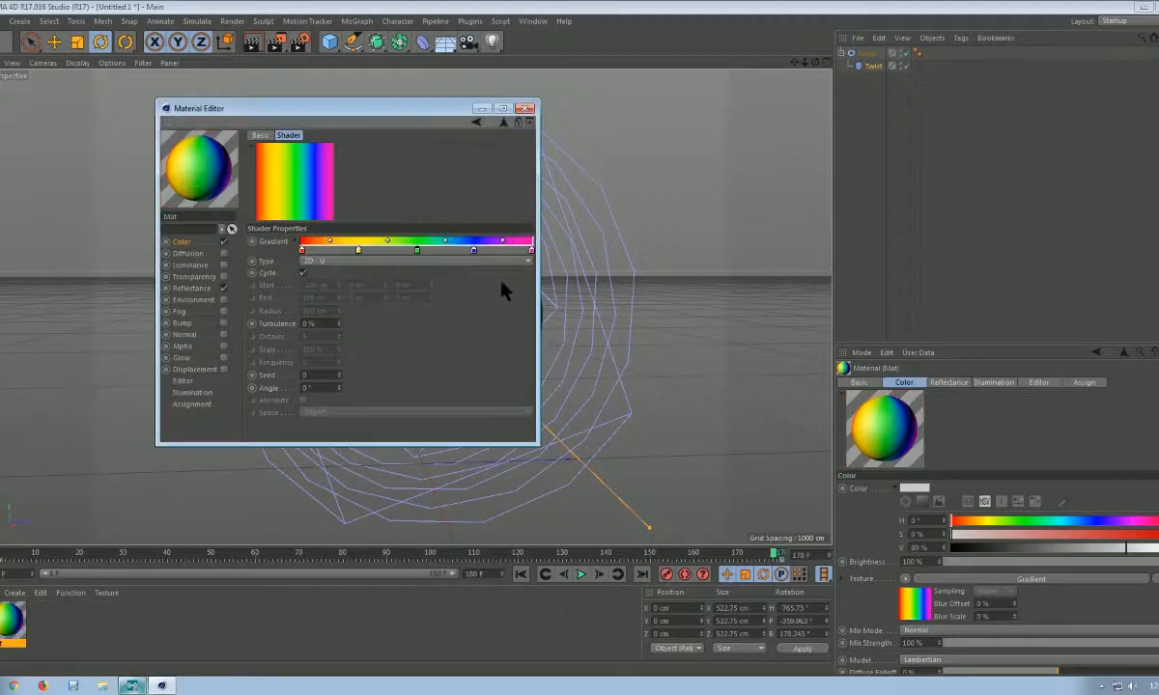
- Try the 3D - Linear and 2D - Radial gradient types, and set the type to 2D - Star
left_click(314, 261)
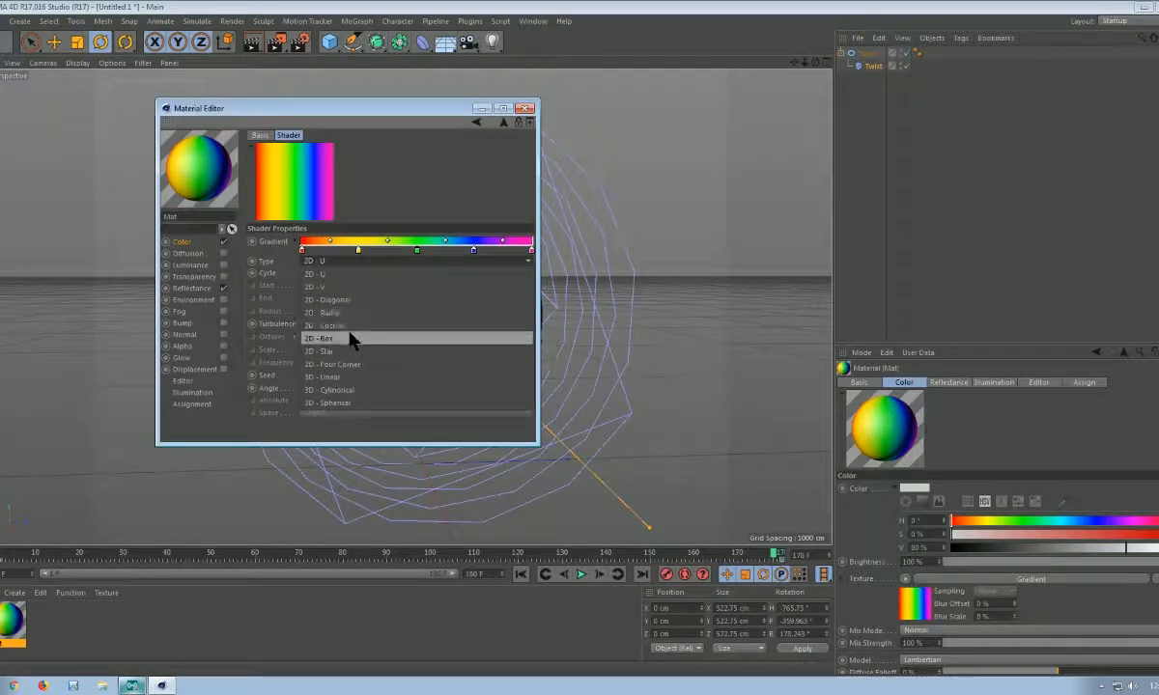
left_click(360, 378)
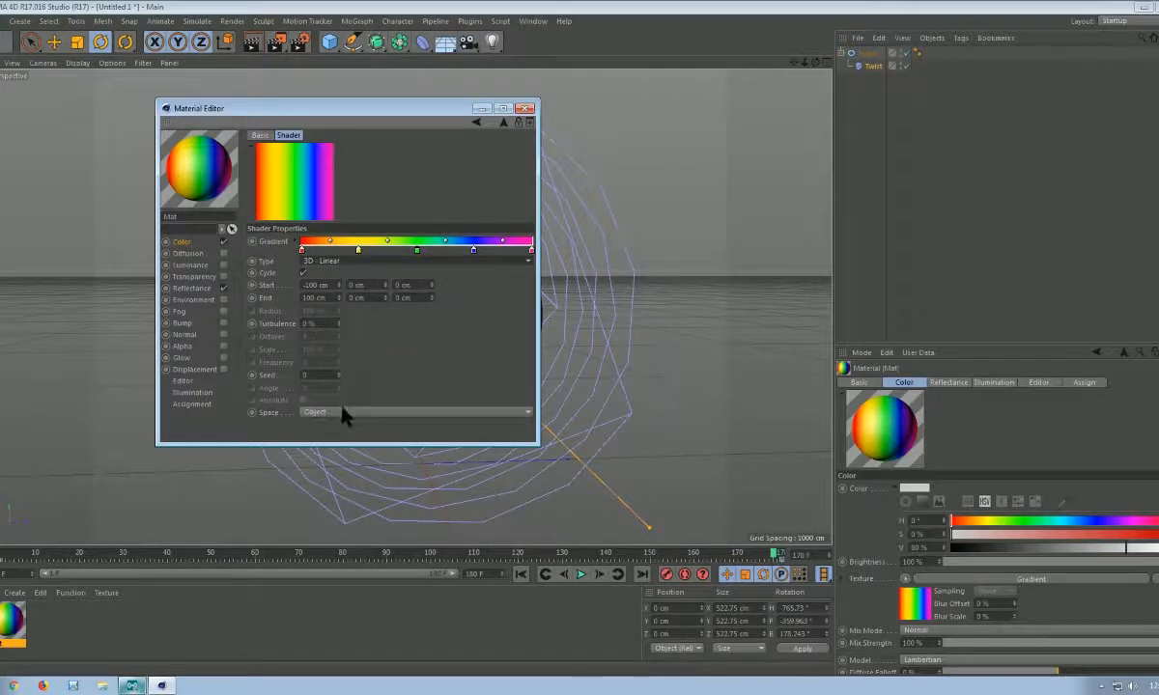
left_click(344, 262)
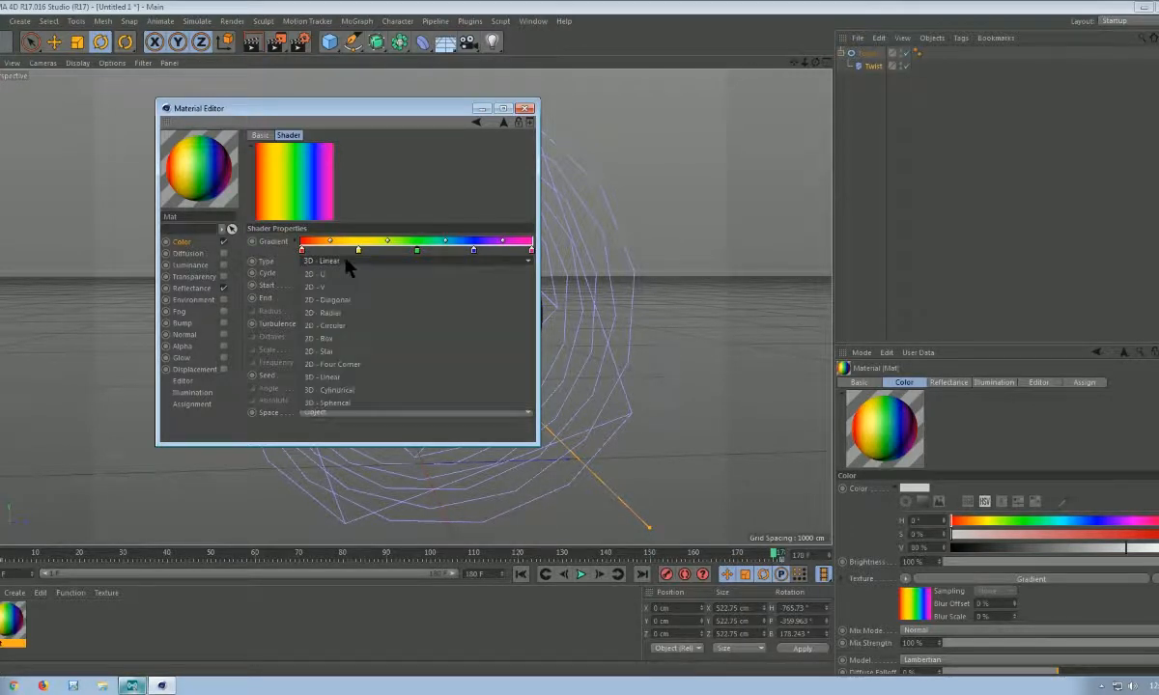
left_click(345, 313)
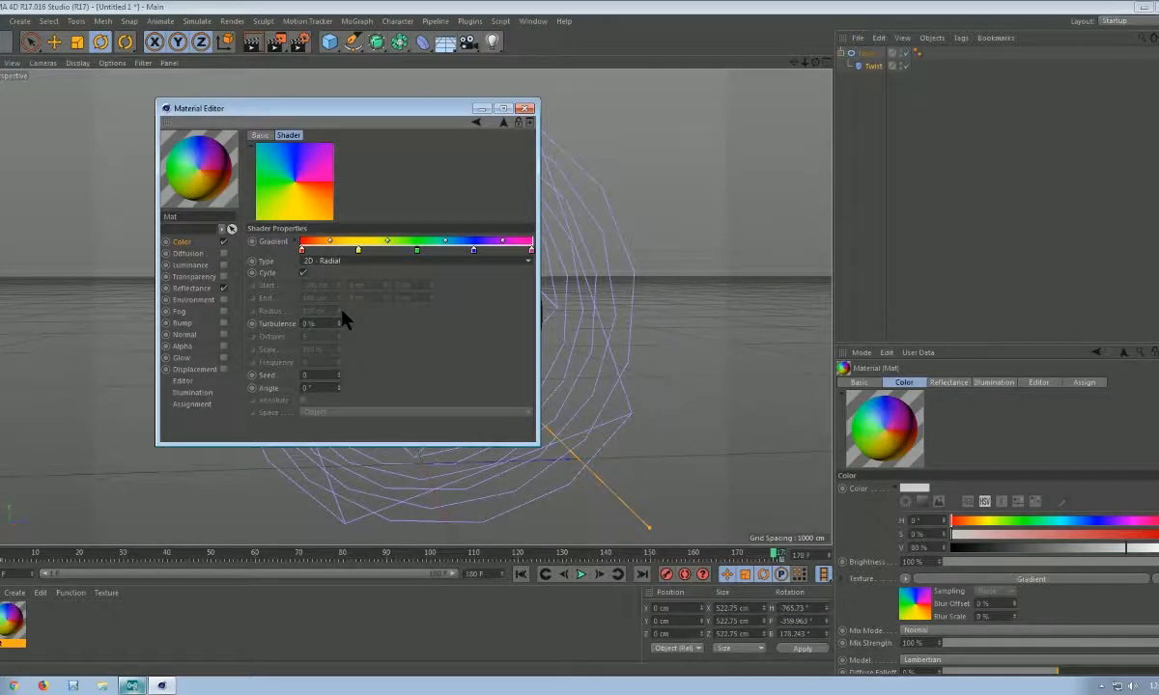
left_click(347, 262)
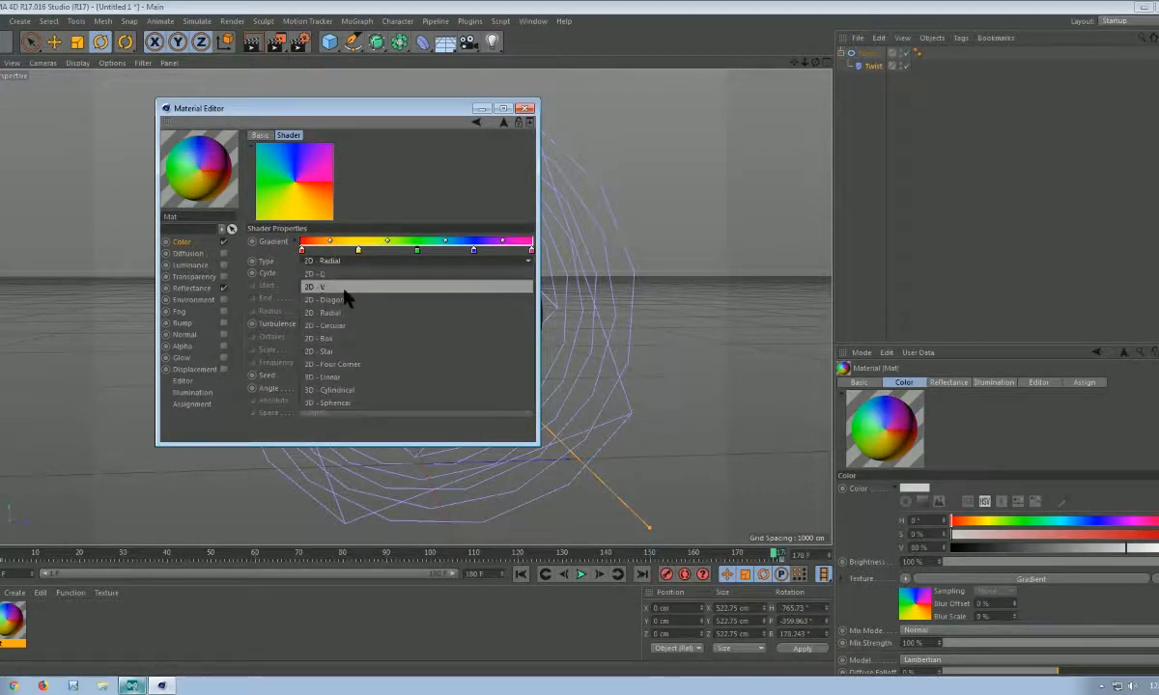
left_click(329, 352)
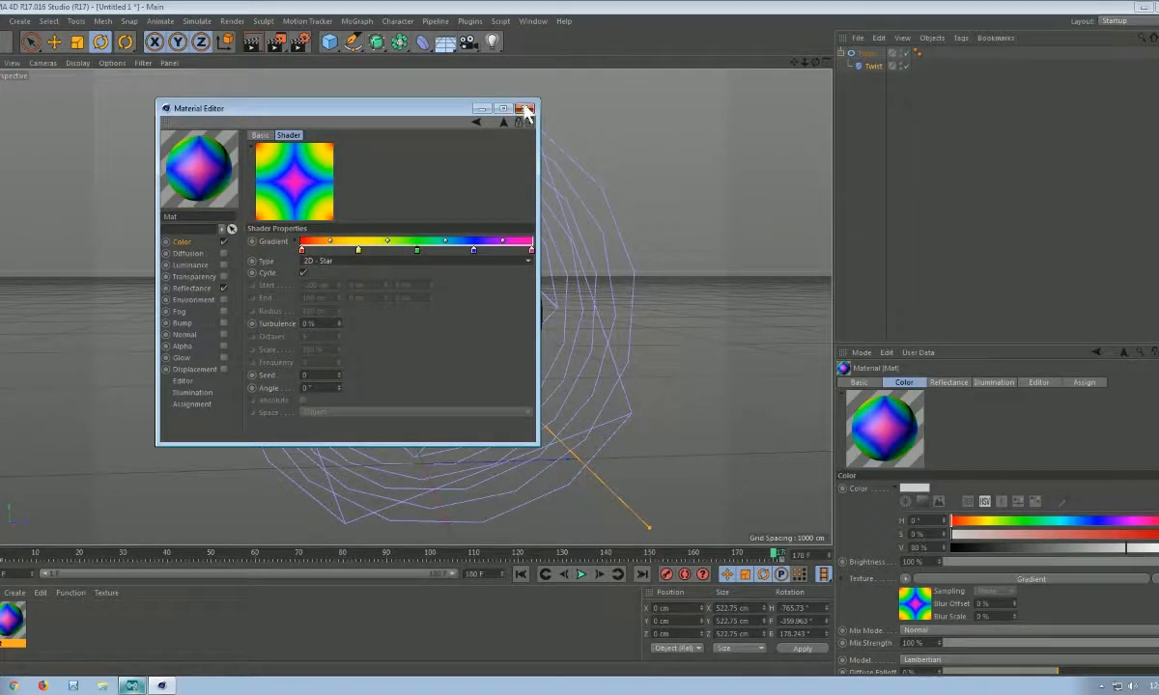
- Close the material's settings and apply the rainbow gradient material to the torus
left_click(524, 109)
left_click_drag(58, 609, 694, 276)
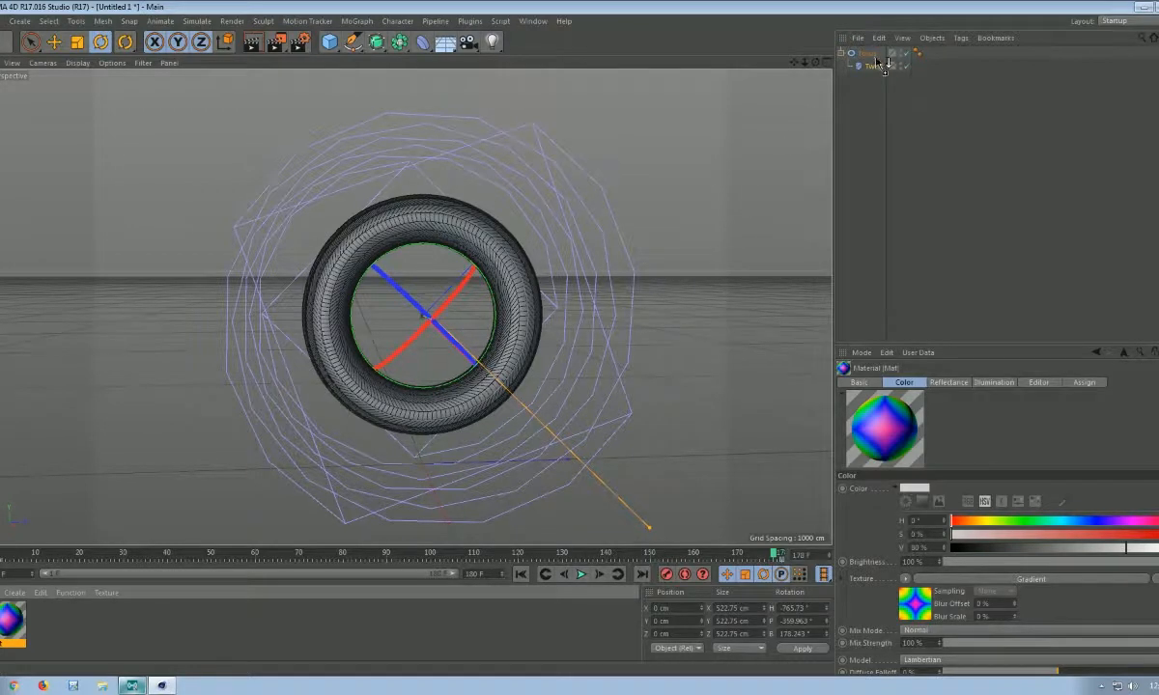
left_click_drag(881, 60, 874, 54)
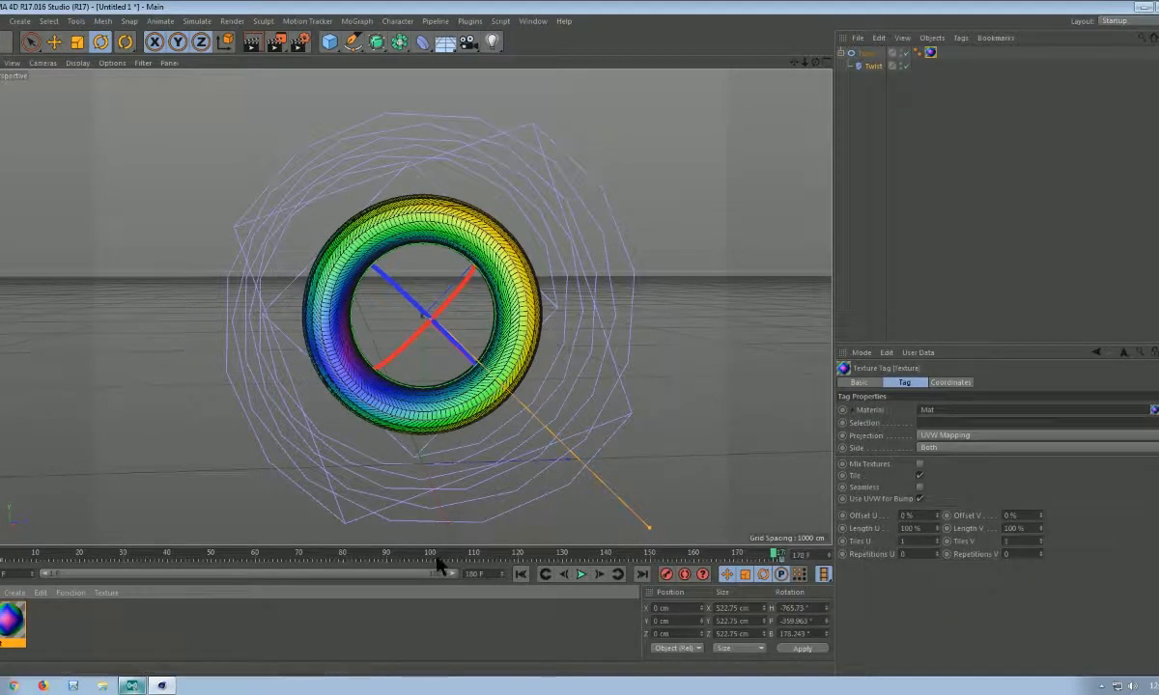
- Play the animation to check the textured, twisting torus and return to the first frame
left_click(581, 575)
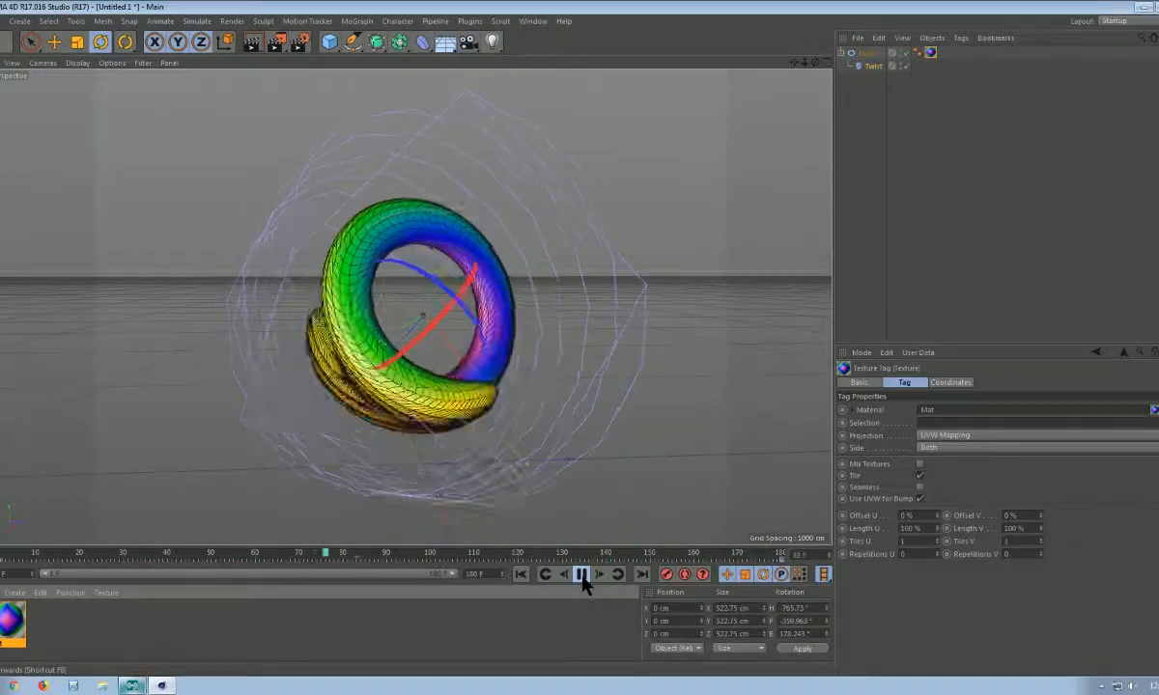
left_click(581, 575)
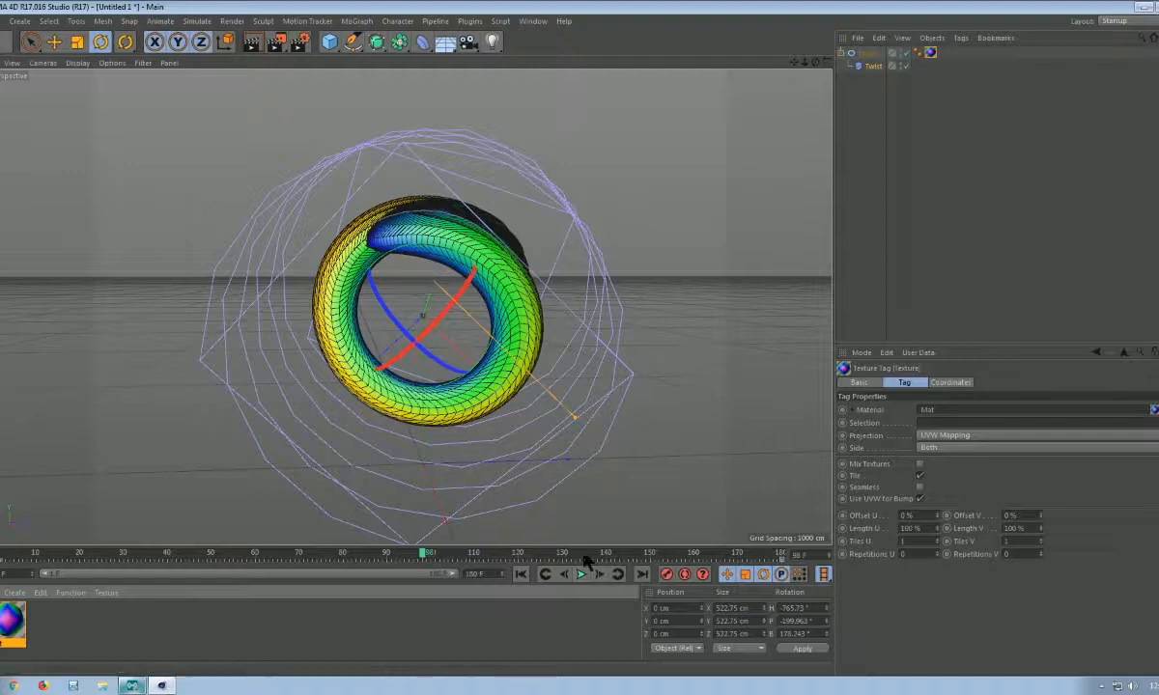
left_click(521, 575)
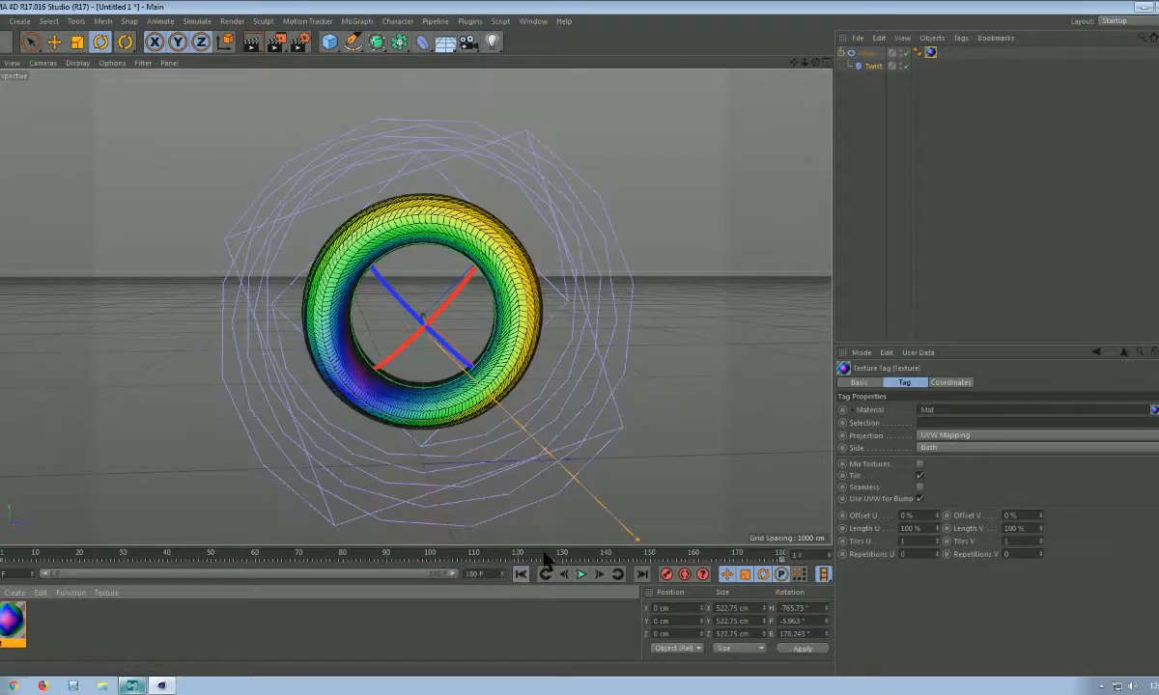
- Add a Target Light to the scene and make the torus its target object
left_click(492, 45)
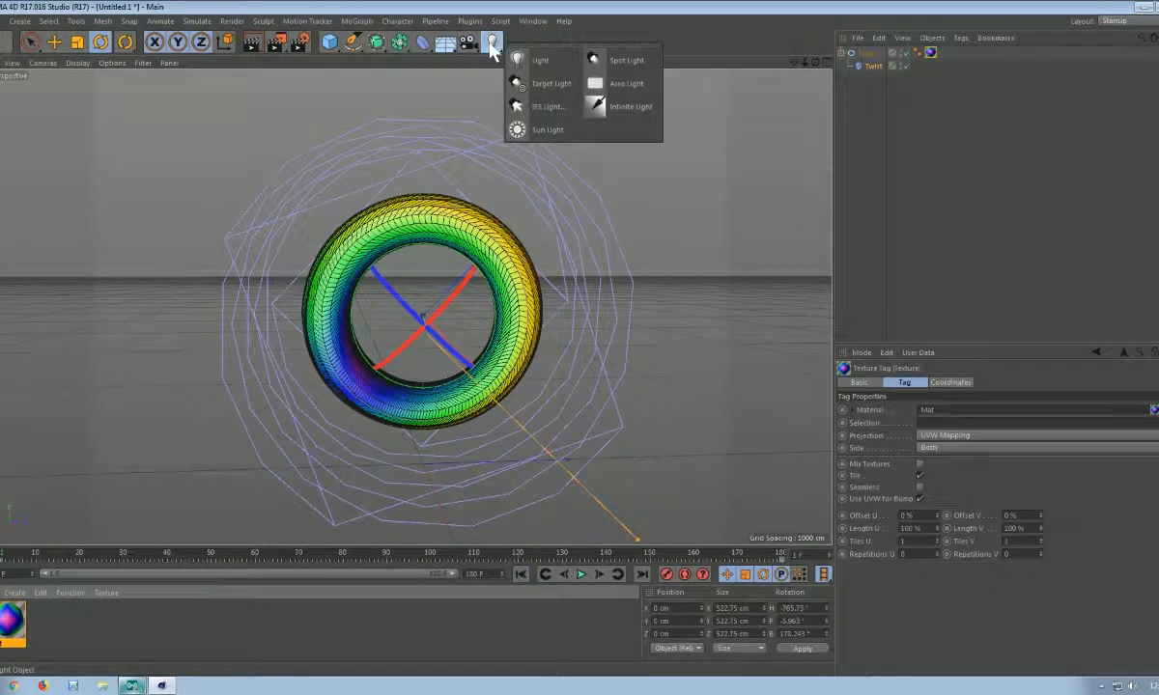
left_click(543, 85)
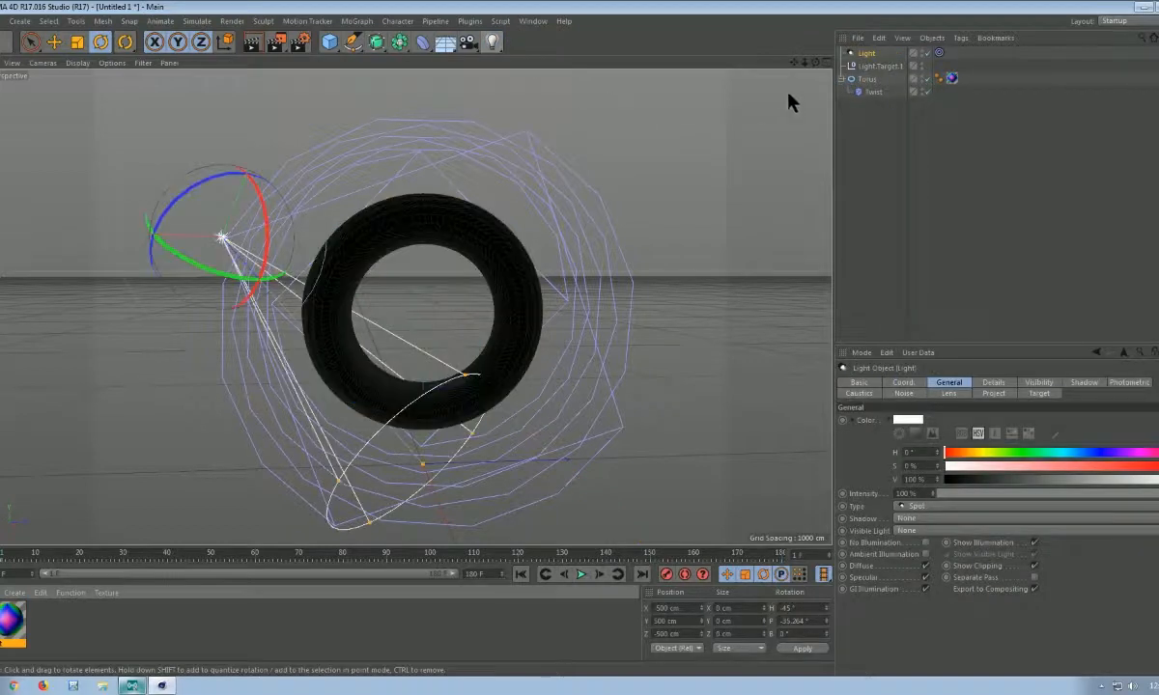
left_click(939, 54)
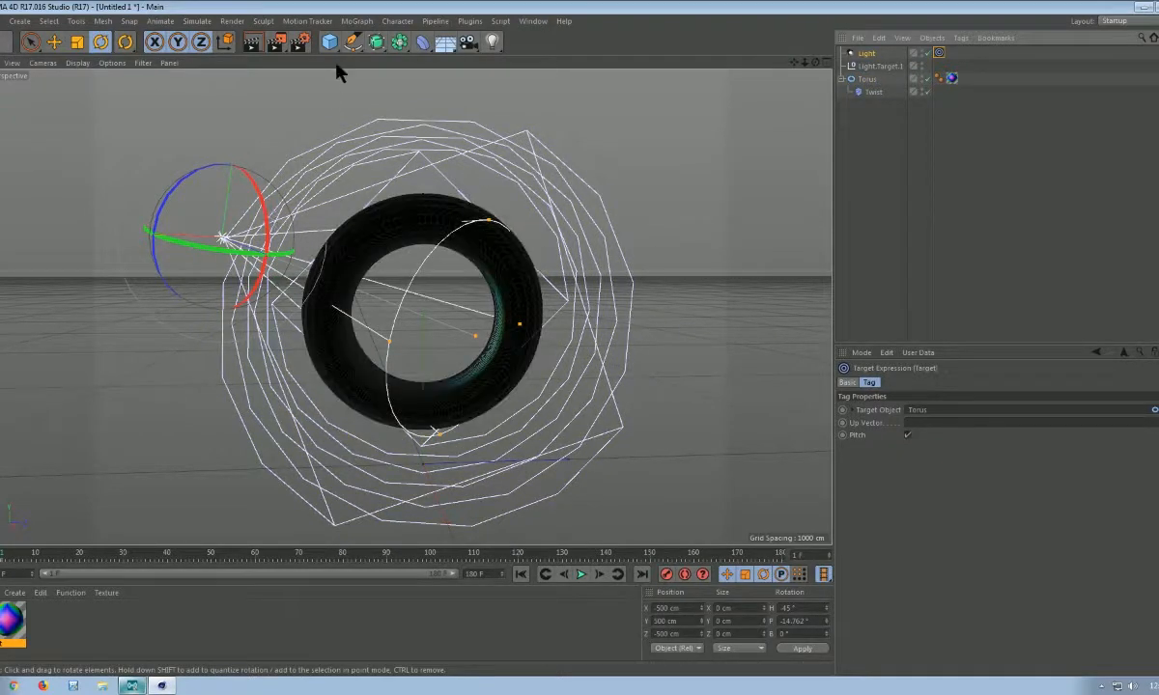
- Move the light high above the torus to about X 691, Y 1904, Z -98 cm and extend its cone past the torus
left_click(819, 62)
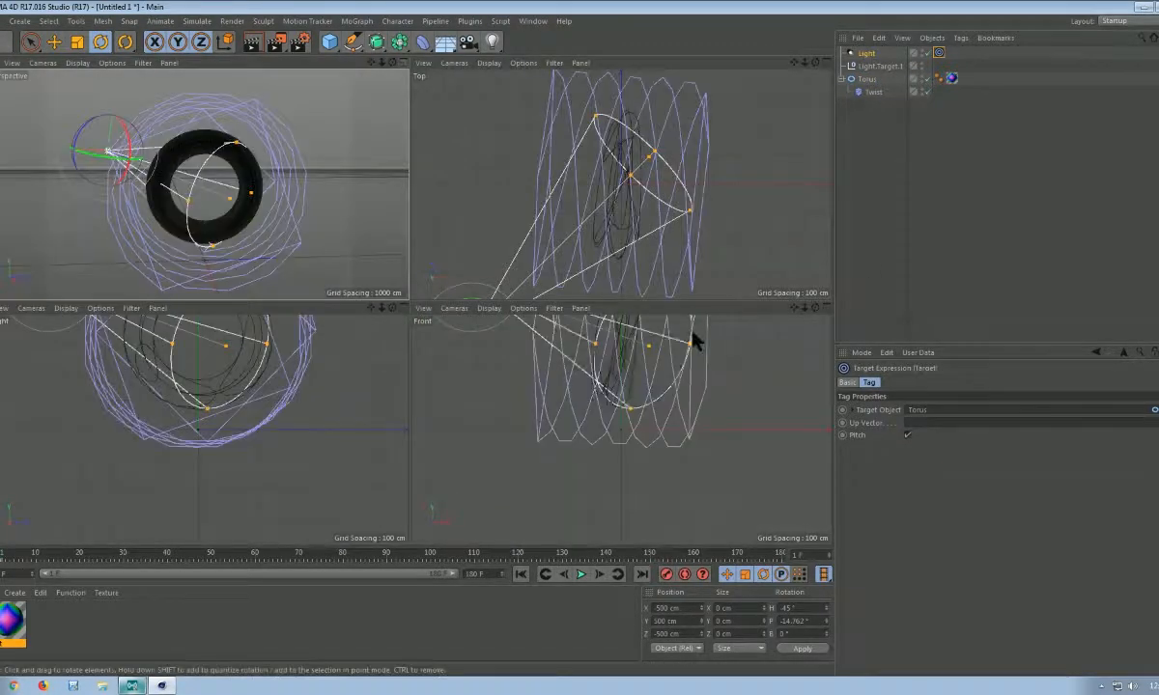
scroll(608, 386, "down", 6)
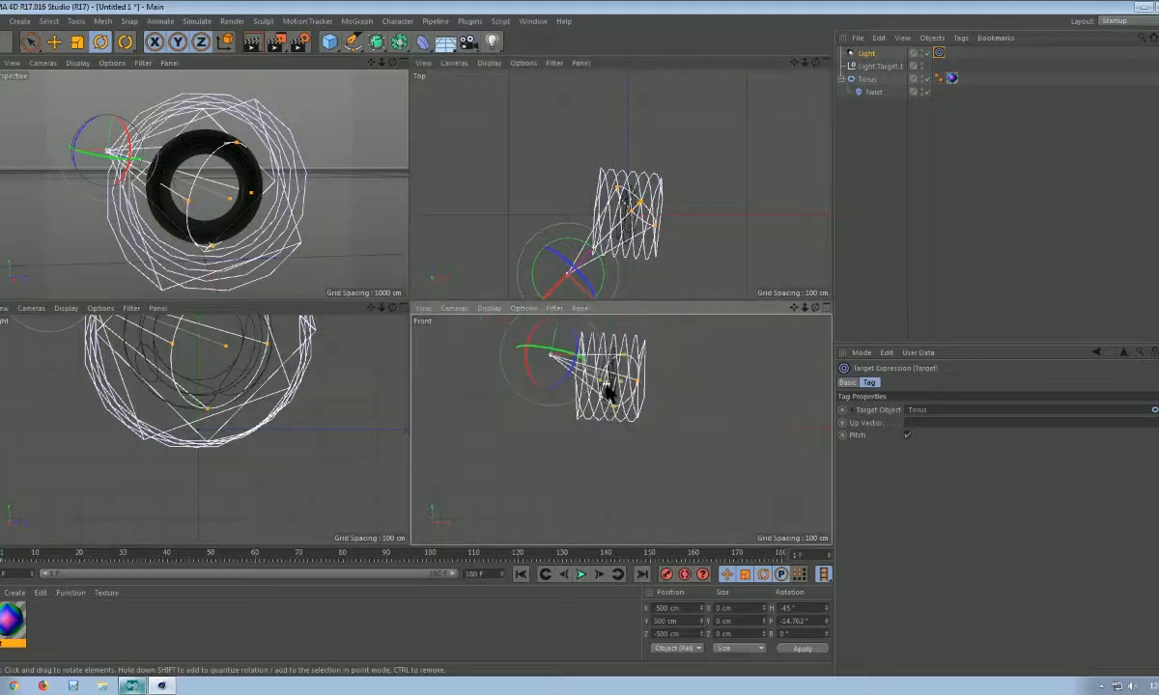
scroll(181, 391, "down", 5)
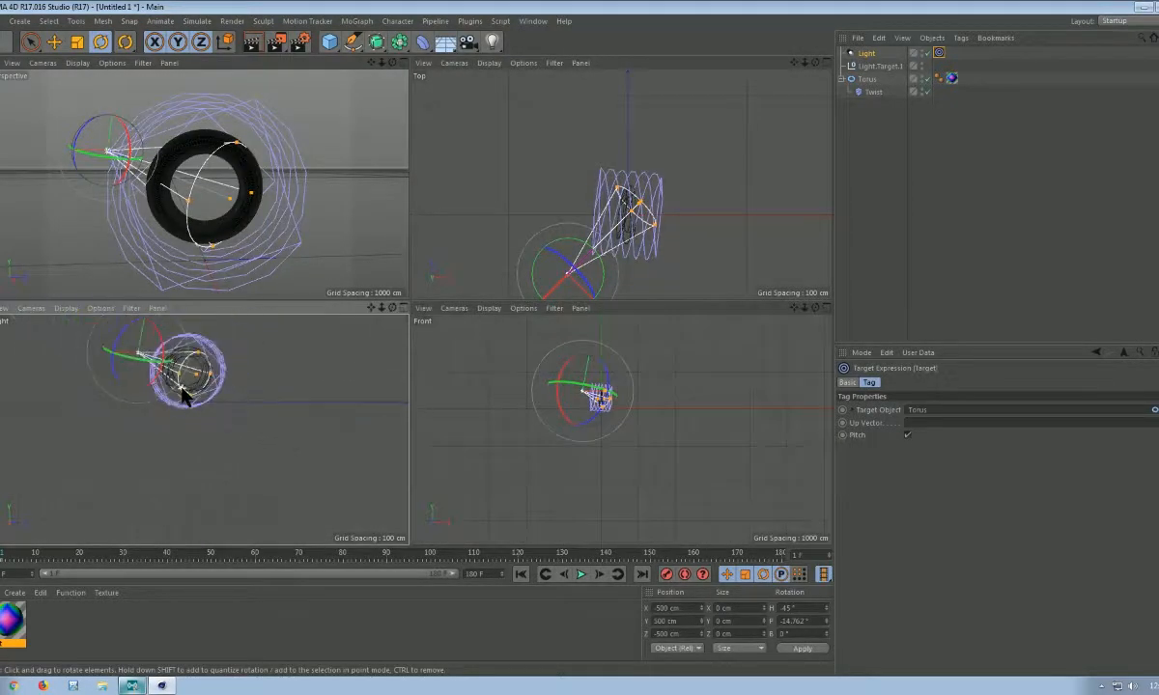
left_click(55, 43)
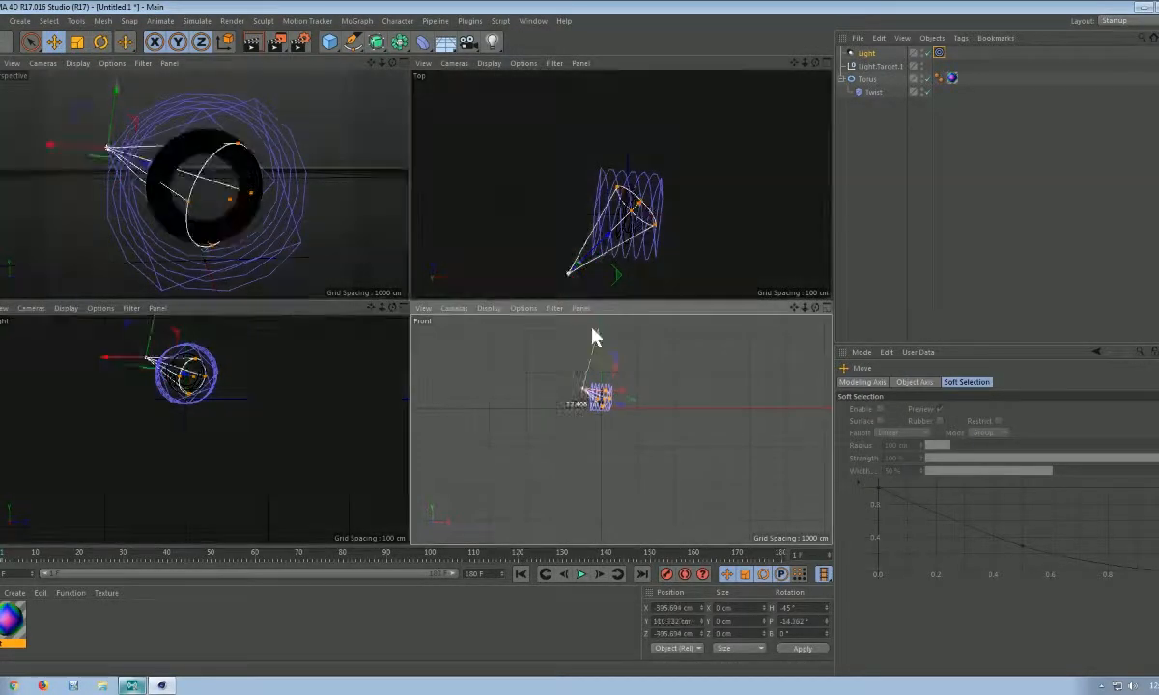
left_click_drag(595, 336, 593, 368)
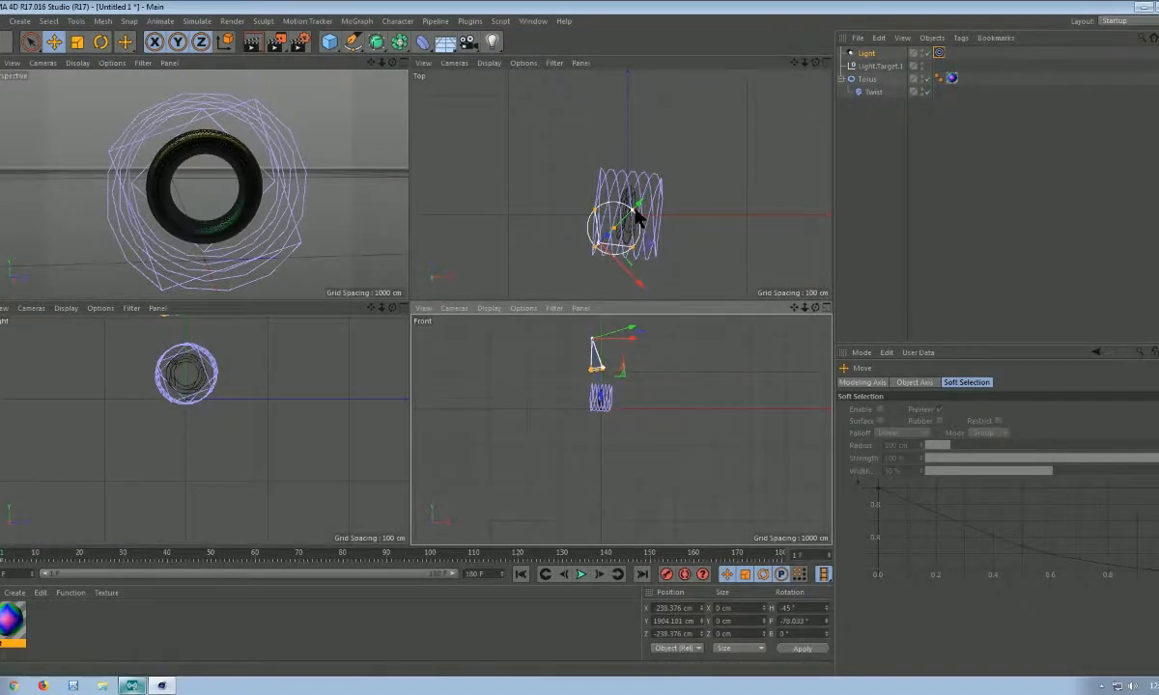
left_click_drag(621, 235, 730, 223)
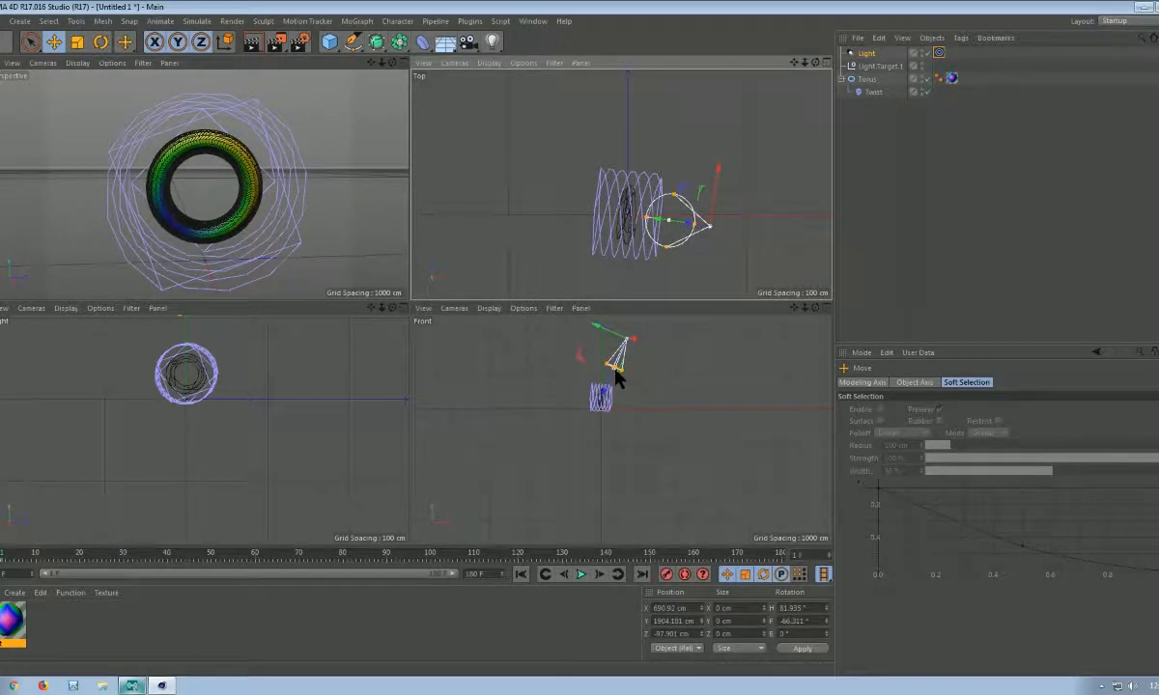
scroll(628, 359, "up", 5)
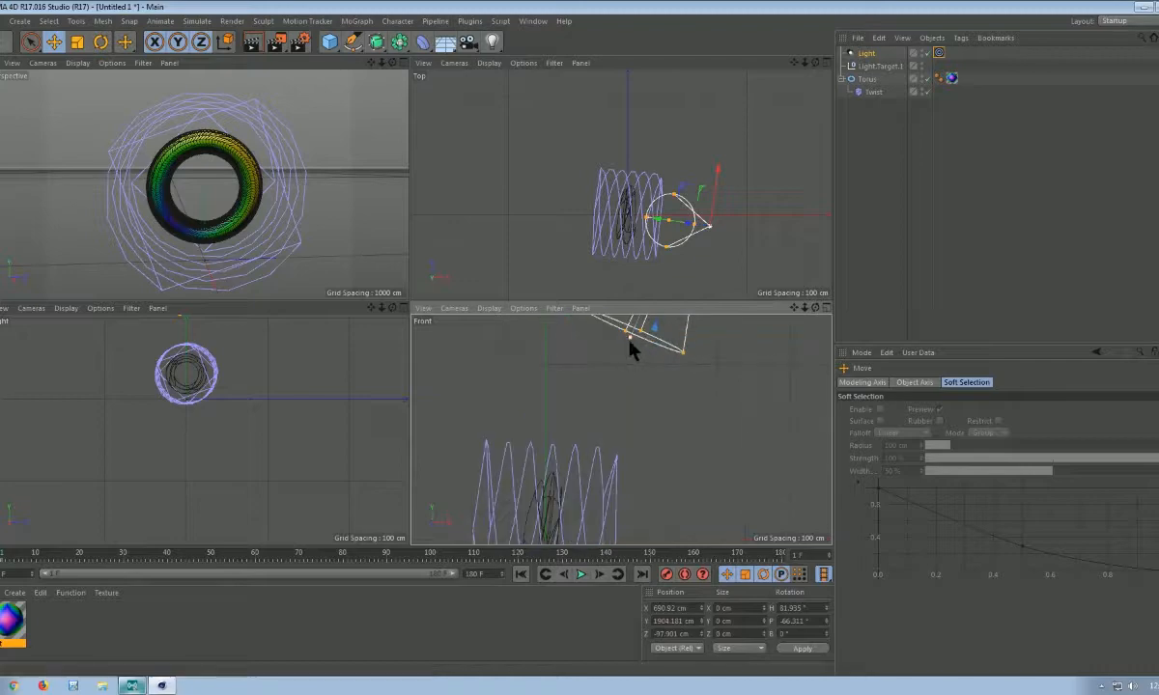
left_click_drag(633, 343, 377, 568)
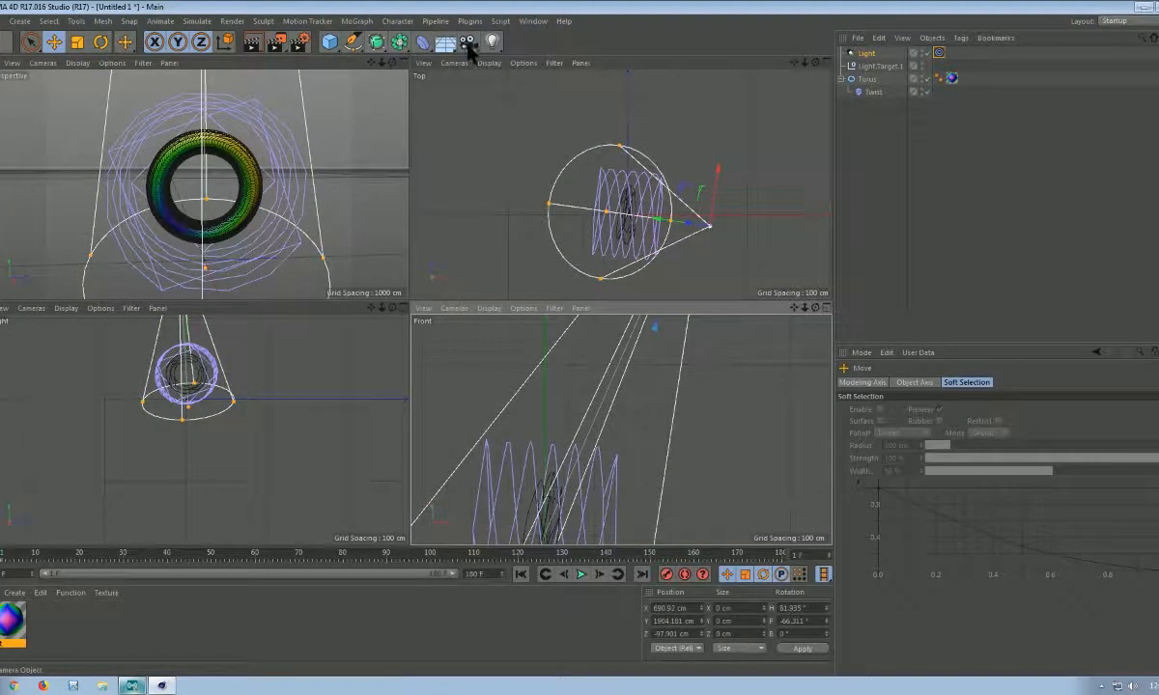
- Add a floor, raise it to about Y 67 cm beneath the torus, and play the animation in the enlarged perspective view
left_click(446, 44)
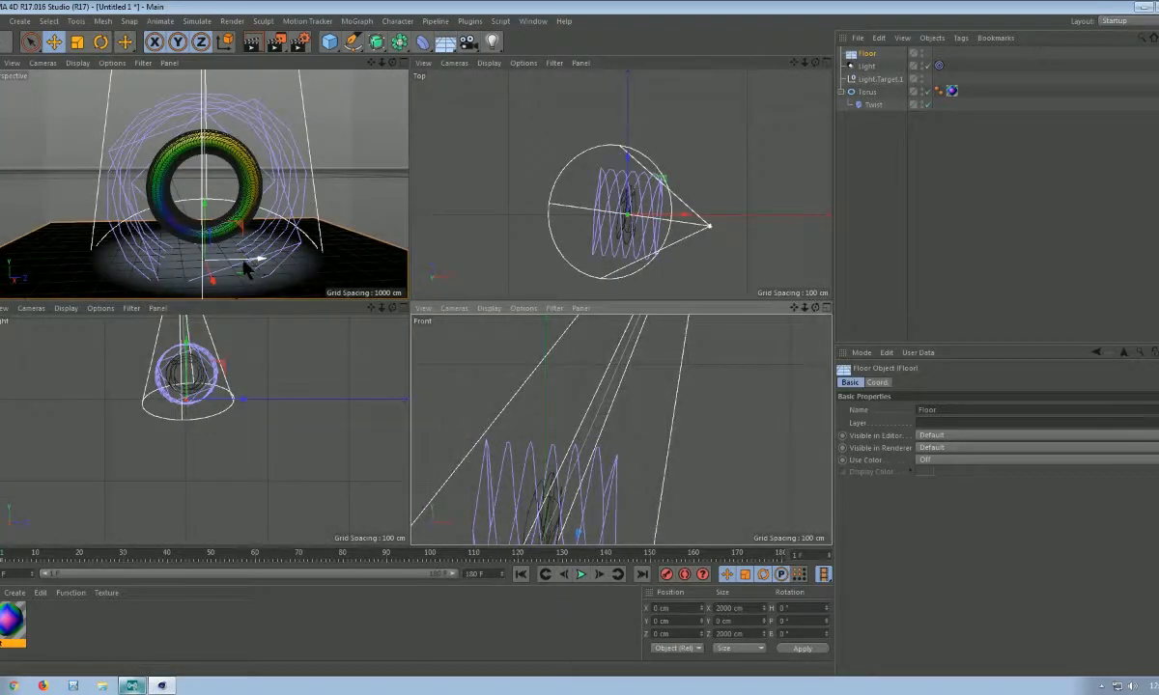
left_click_drag(200, 214, 207, 205)
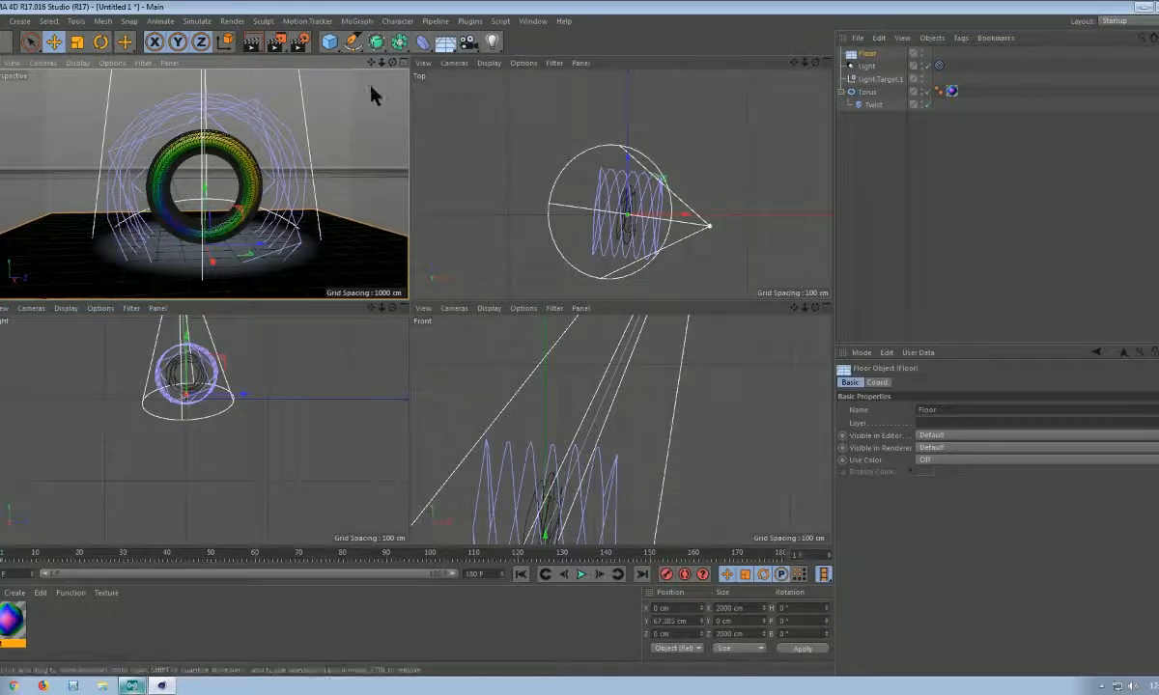
left_click(403, 62)
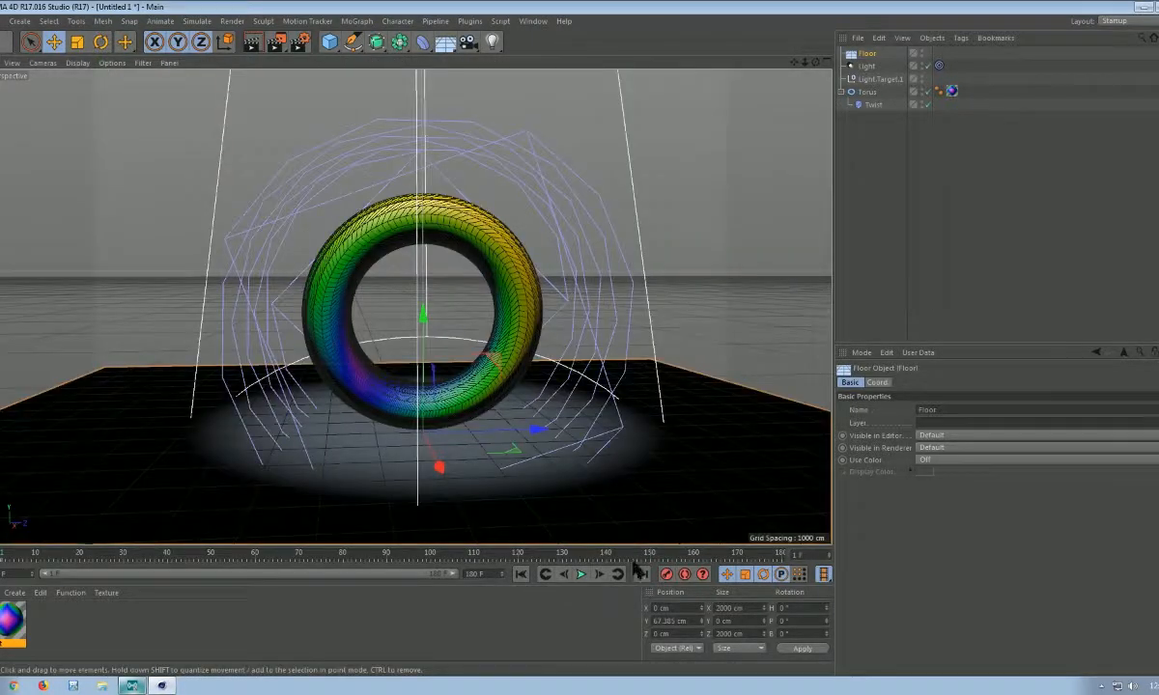
left_click(582, 575)
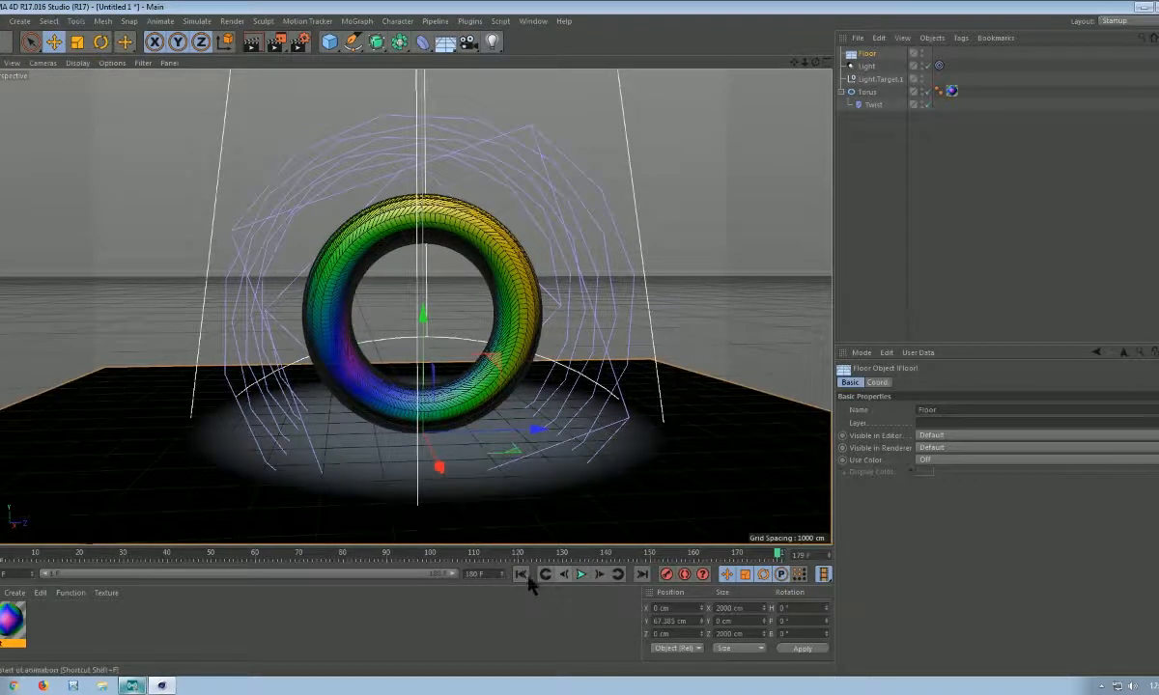
- Create a new material and set its color to black with V 0%
double_click(116, 618)
double_click(12, 618)
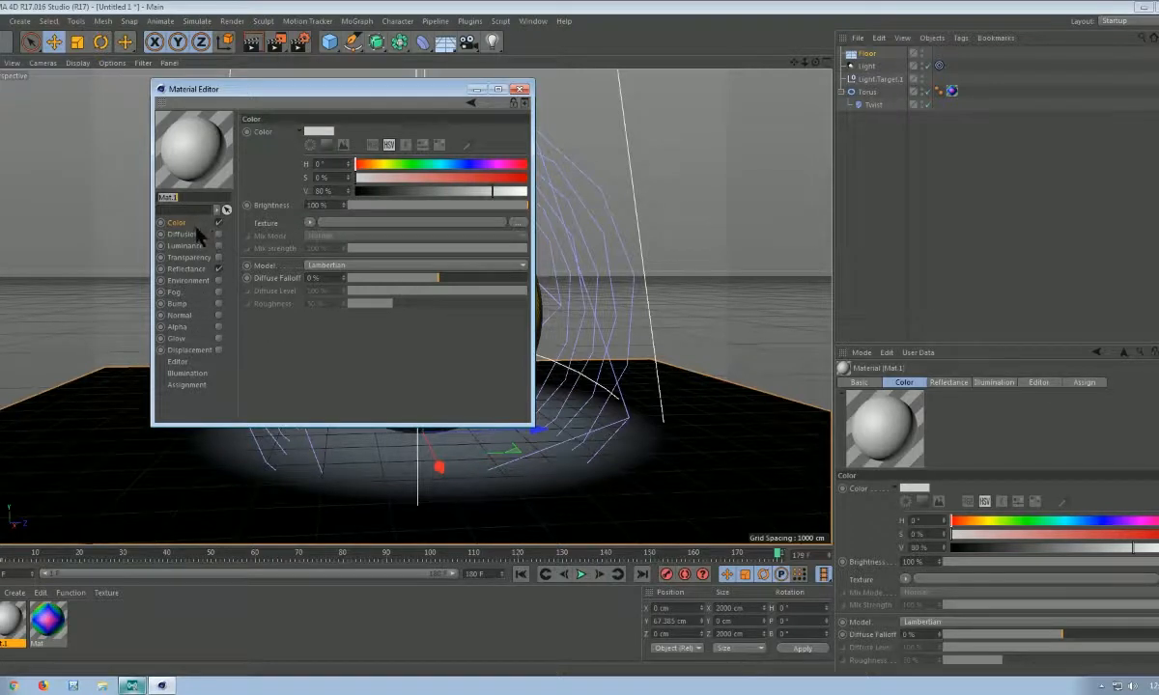
left_click_drag(388, 191, 325, 192)
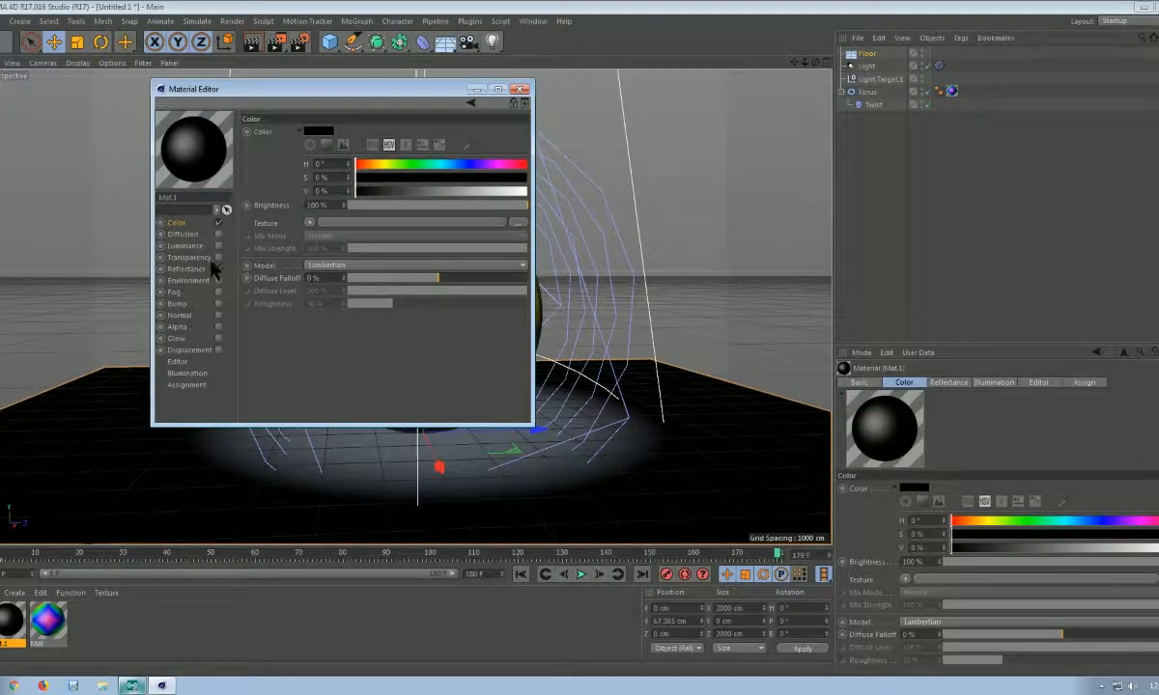
- Set the black material's default specular reflectance to type GGX with Additive attenuation
left_click(184, 268)
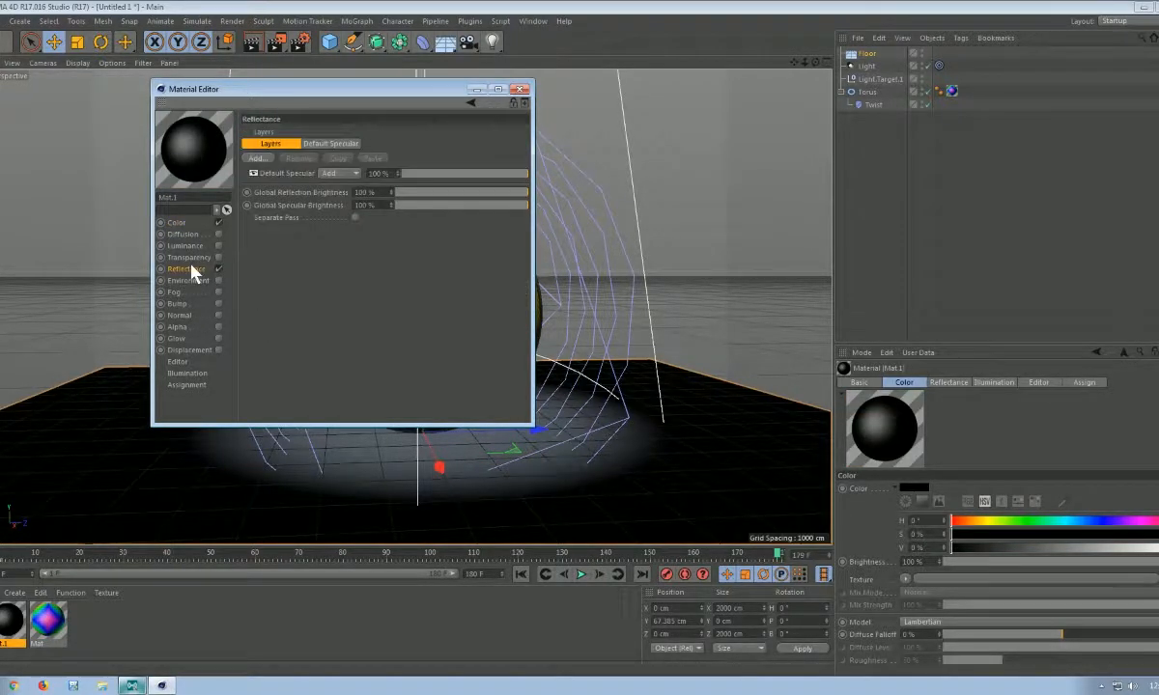
left_click(346, 143)
left_click(359, 249)
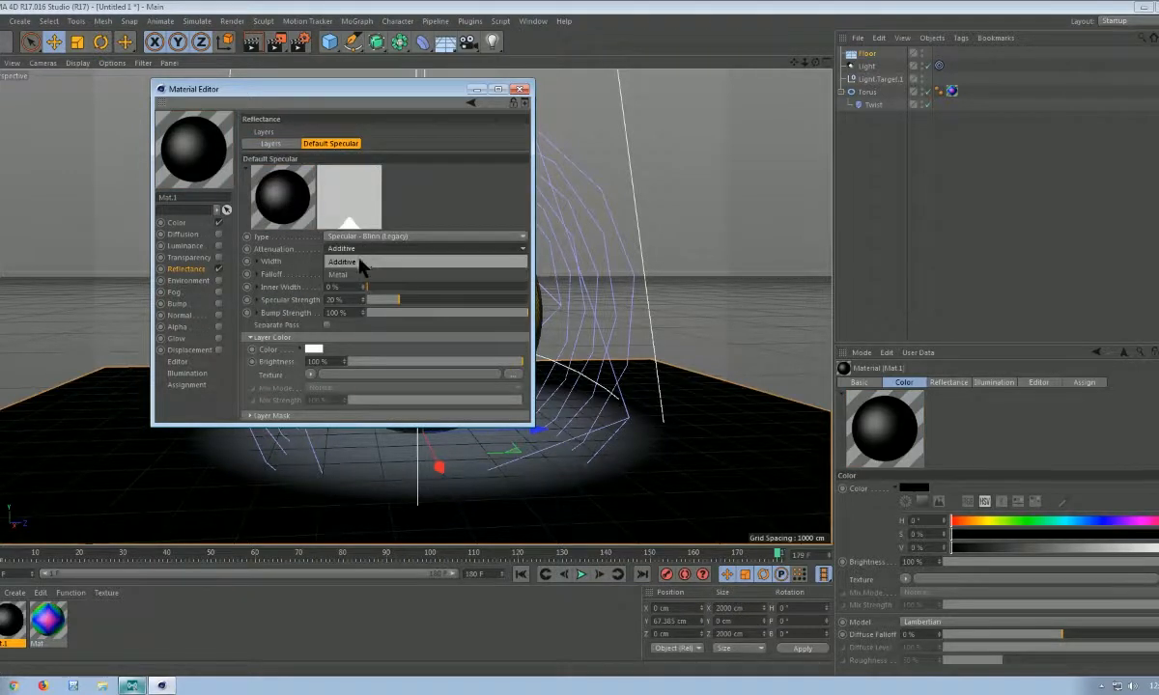
left_click(360, 262)
left_click(372, 237)
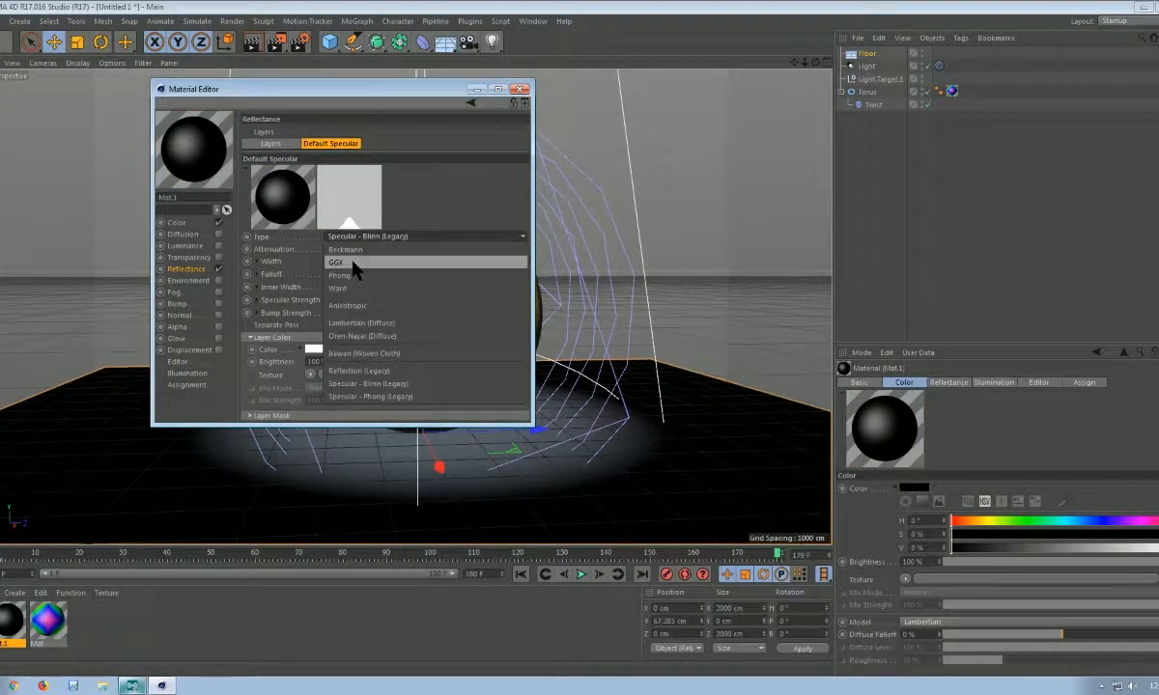
left_click(352, 263)
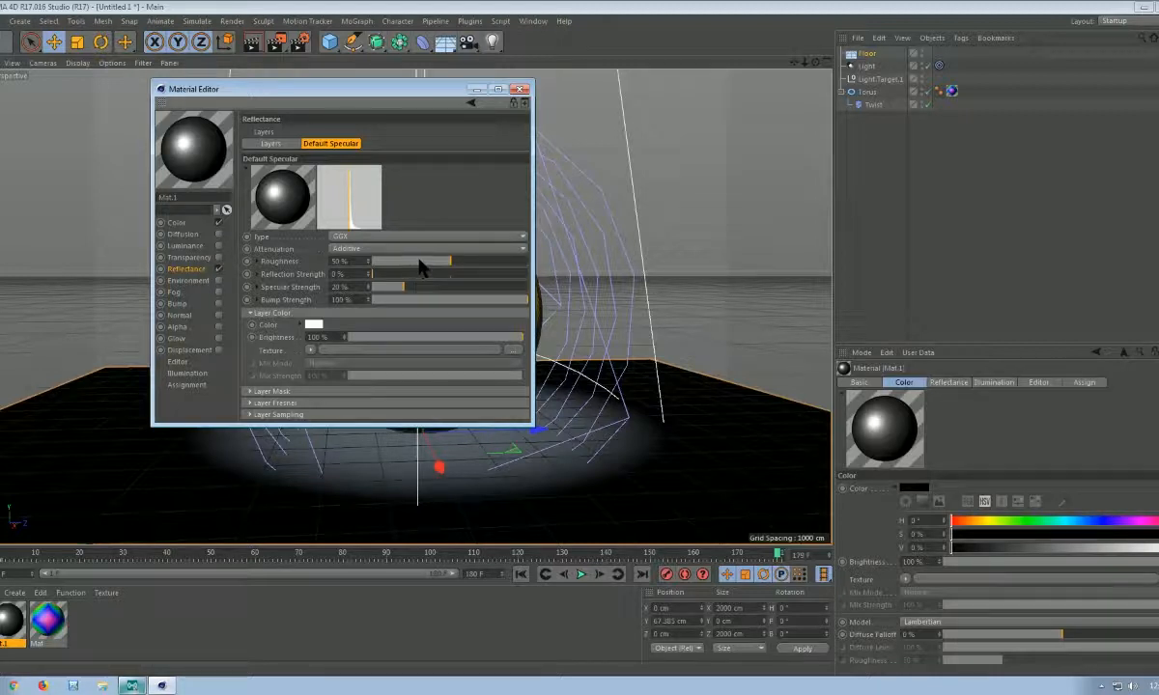
- Set the black material's roughness to about 10%, reflection strength to 77%, specular strength to 59% and bump strength to 9%
left_click_drag(419, 262, 493, 275)
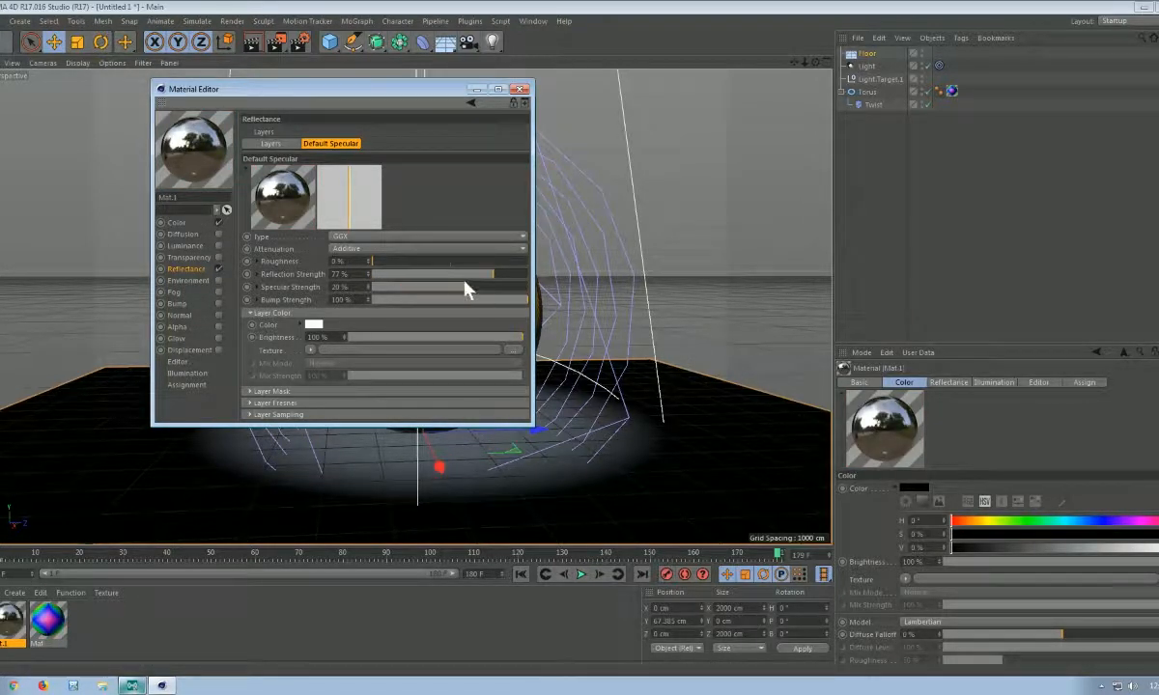
left_click(464, 285)
left_click_drag(396, 299, 382, 298)
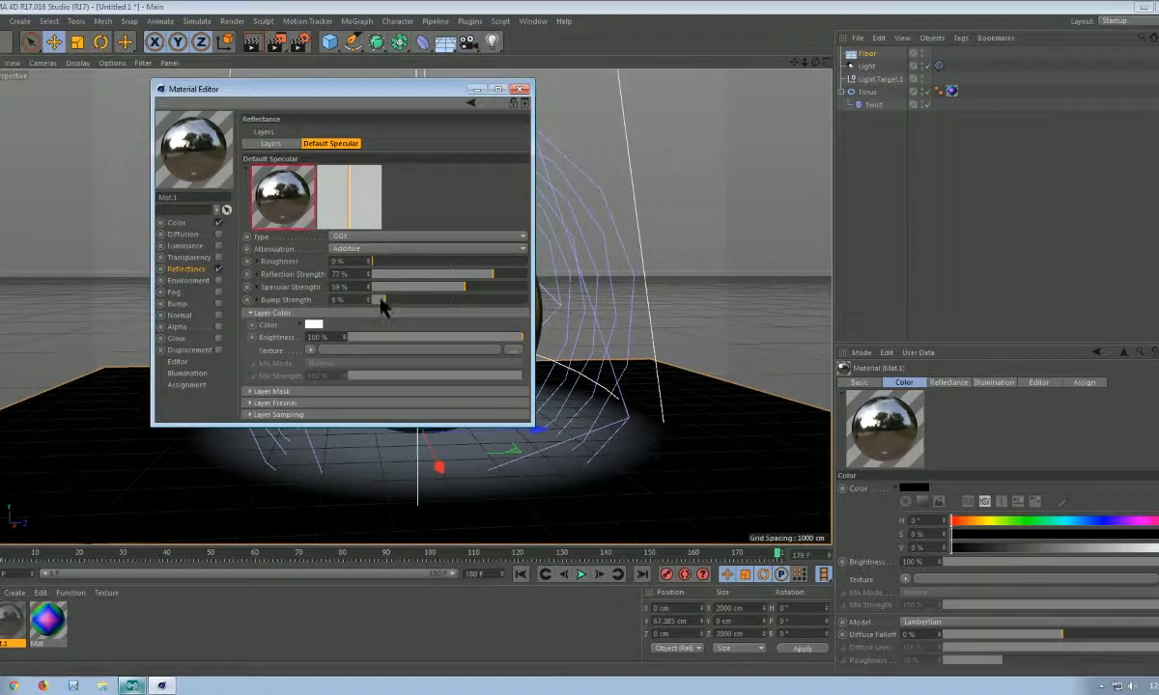
left_click(376, 261)
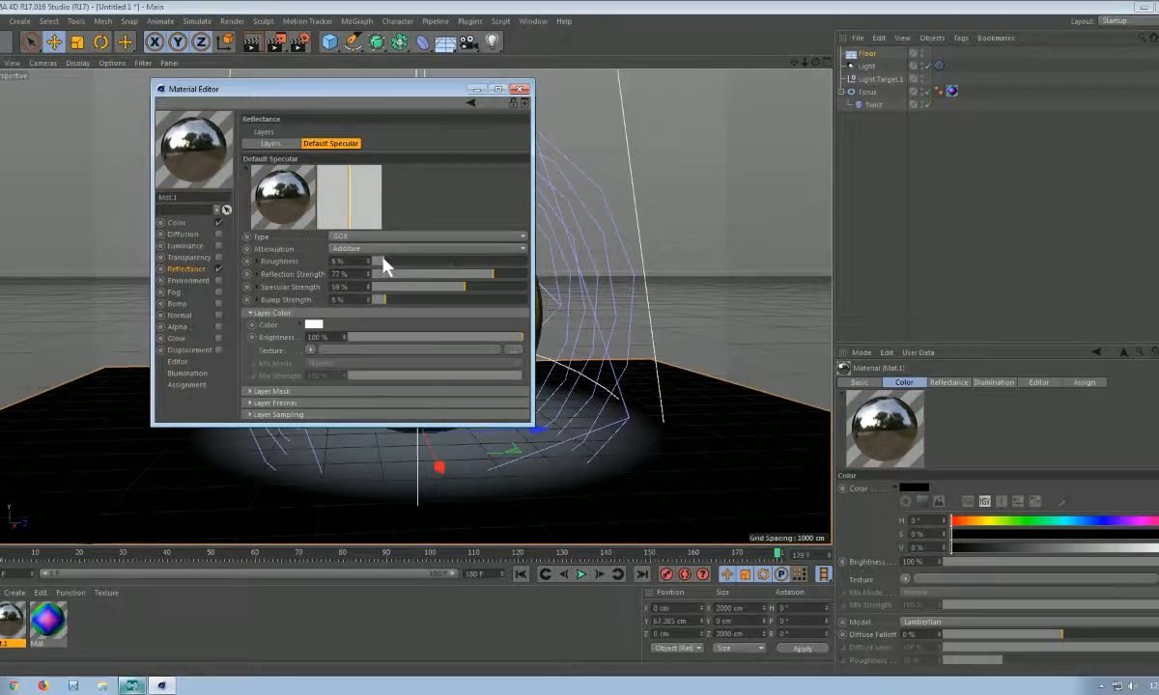
left_click(387, 261)
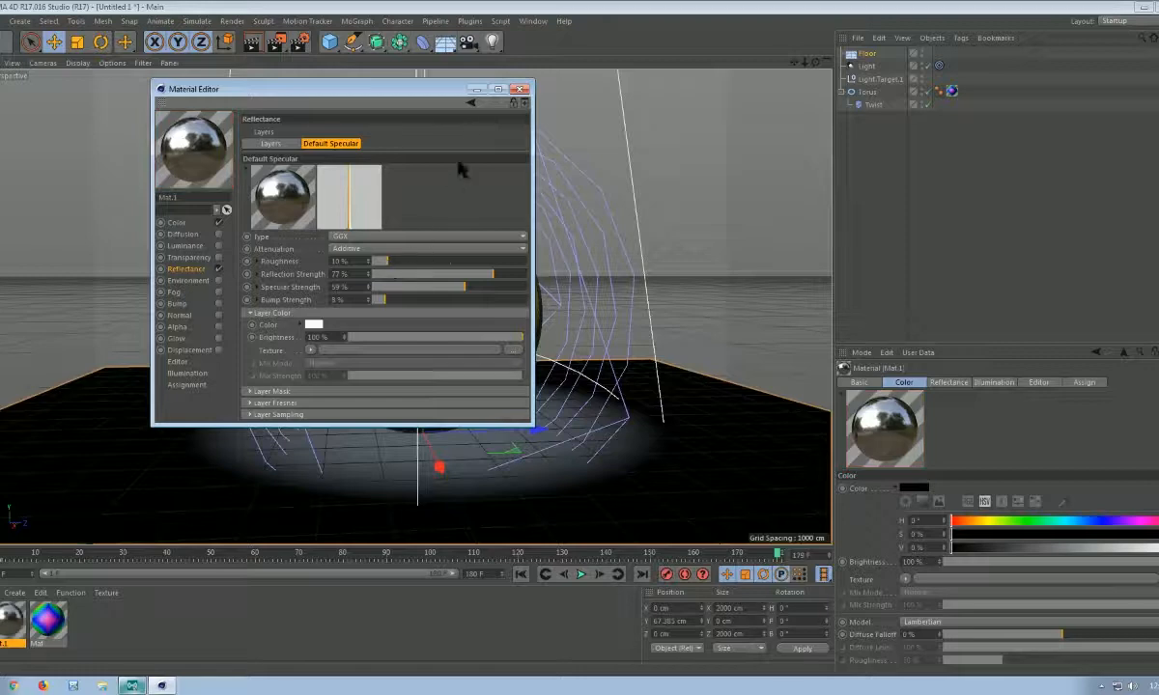
- Close the material's settings and apply the black reflective material to the floor
left_click(520, 90)
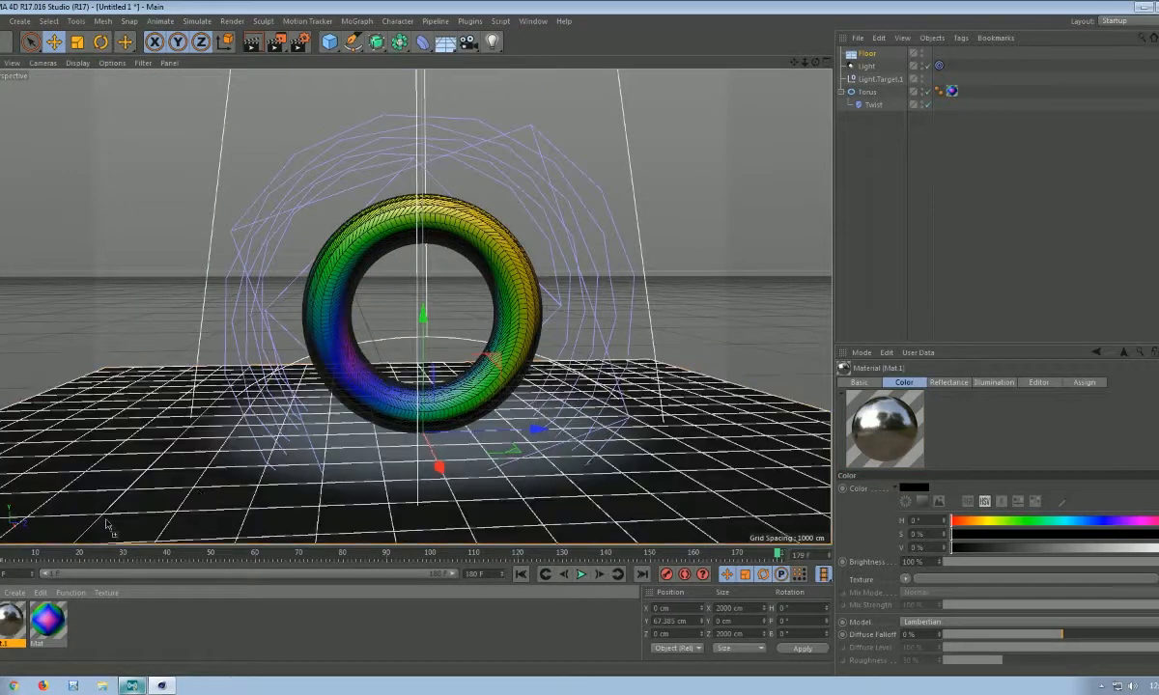
left_click(201, 500)
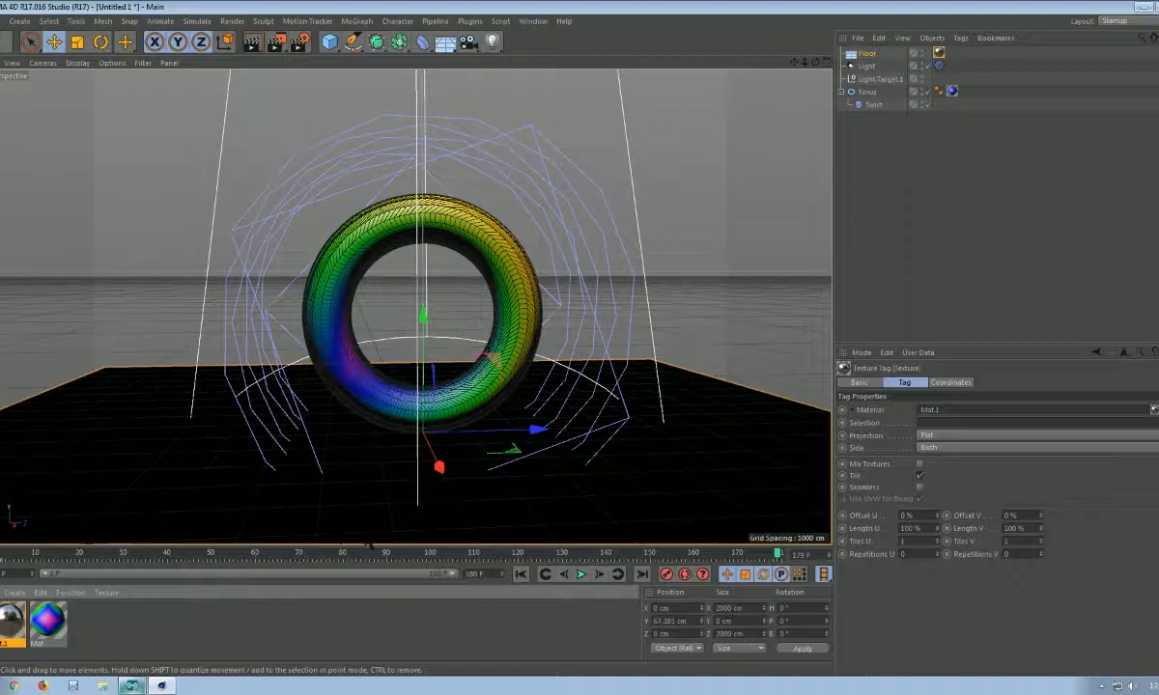
- Set the rainbow material's default specular layer to GGX with 8% roughness, 50% reflection strength, 11% specular strength and about 22% bump strength
double_click(49, 621)
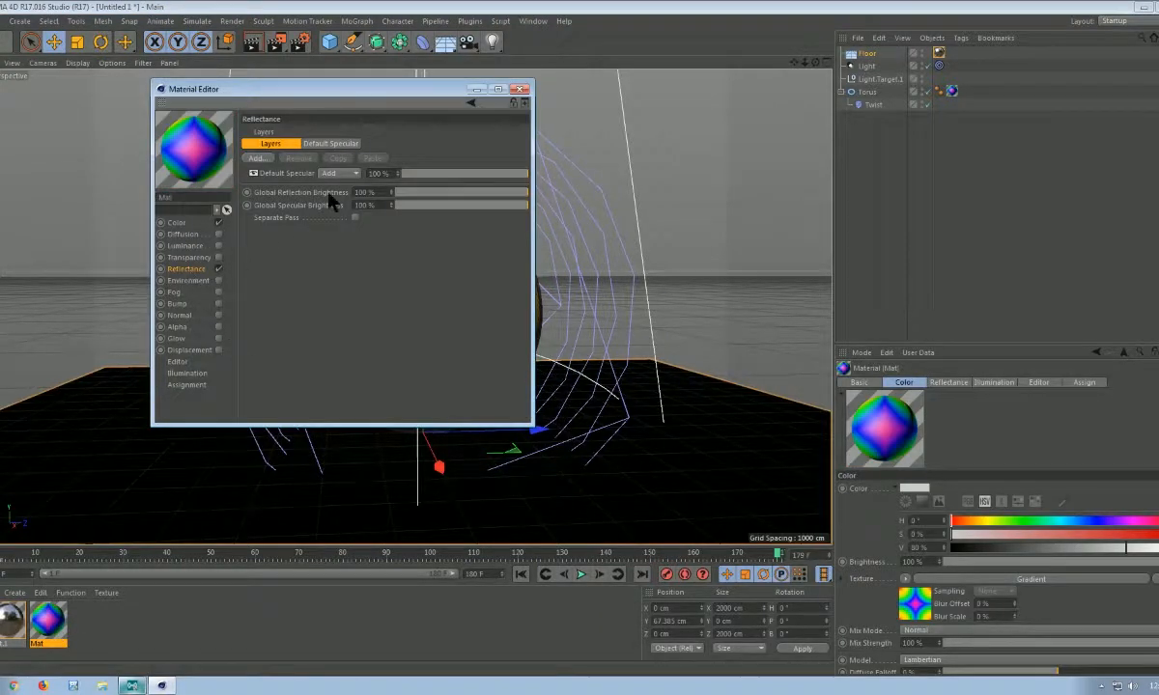
left_click(340, 144)
left_click(367, 235)
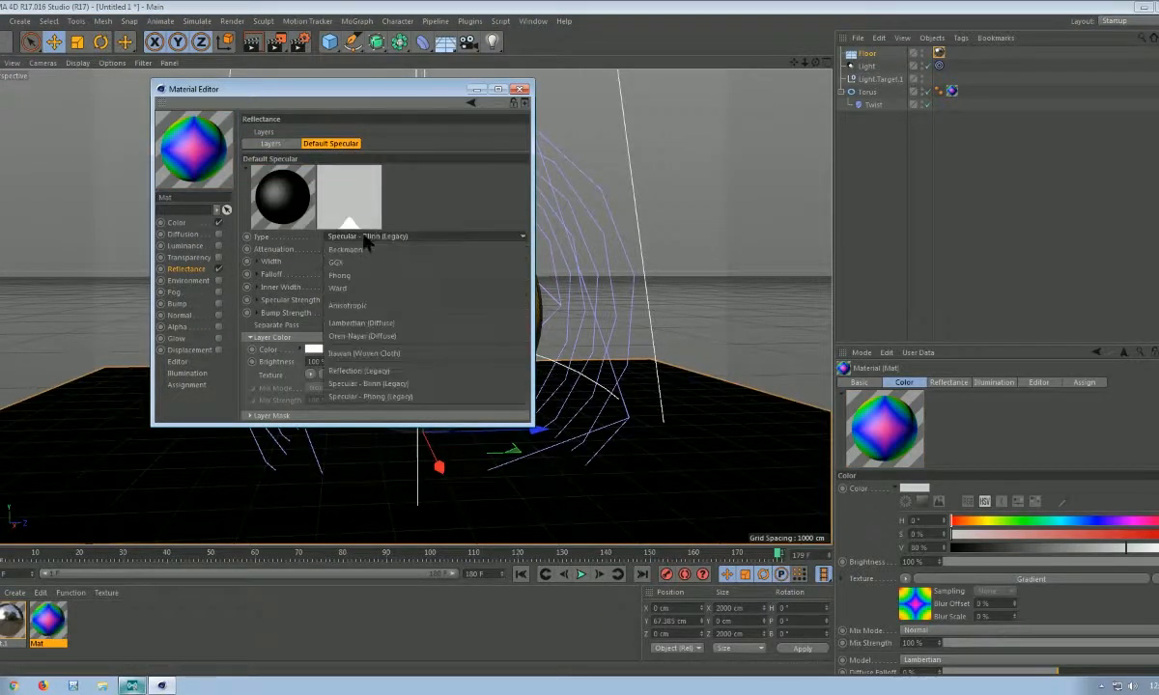
left_click(359, 263)
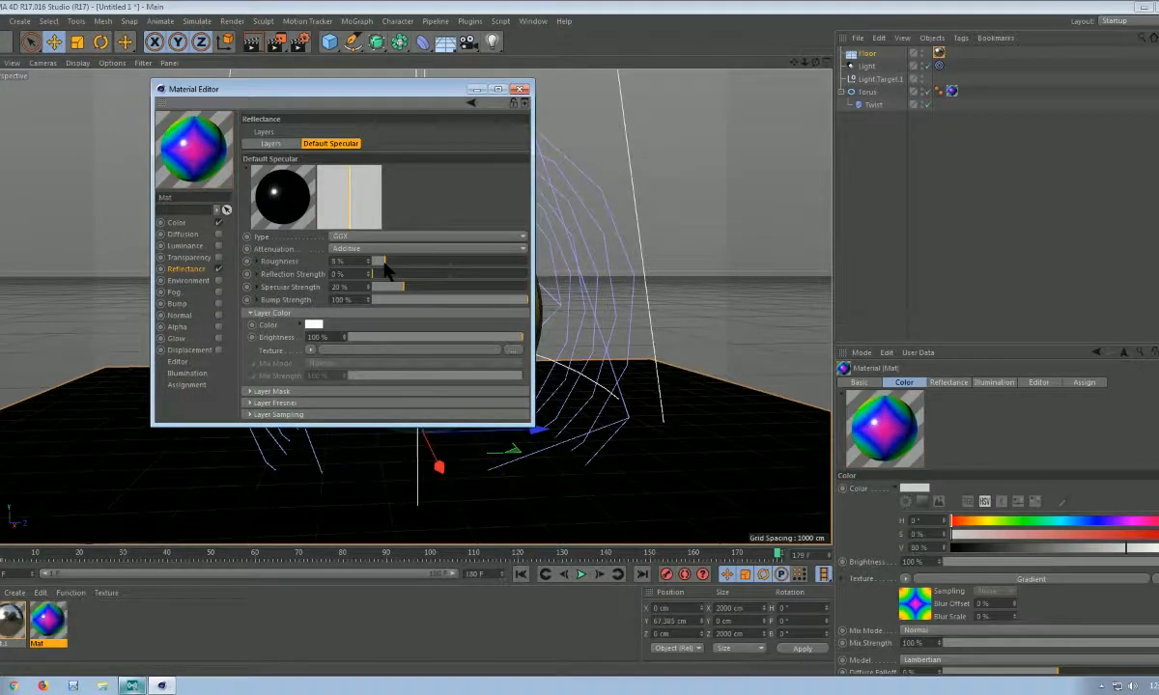
left_click(450, 275)
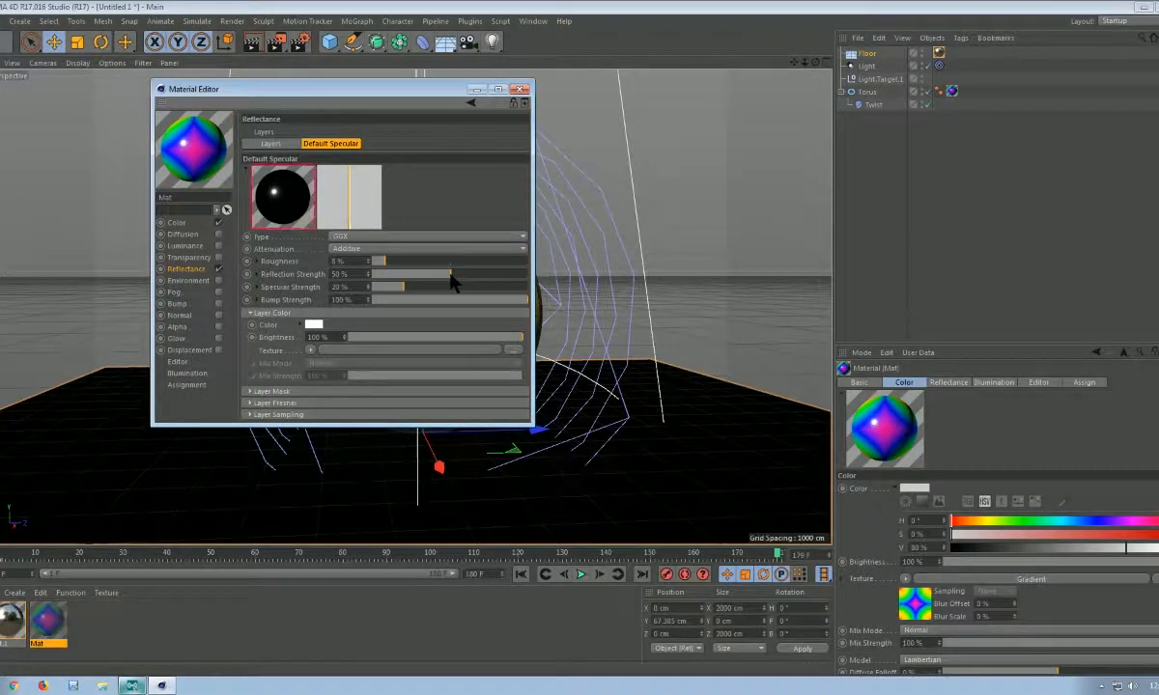
mouse_move(403, 287)
left_mouse_down()
mouse_move(389, 287)
mouse_move(400, 301)
left_mouse_up()
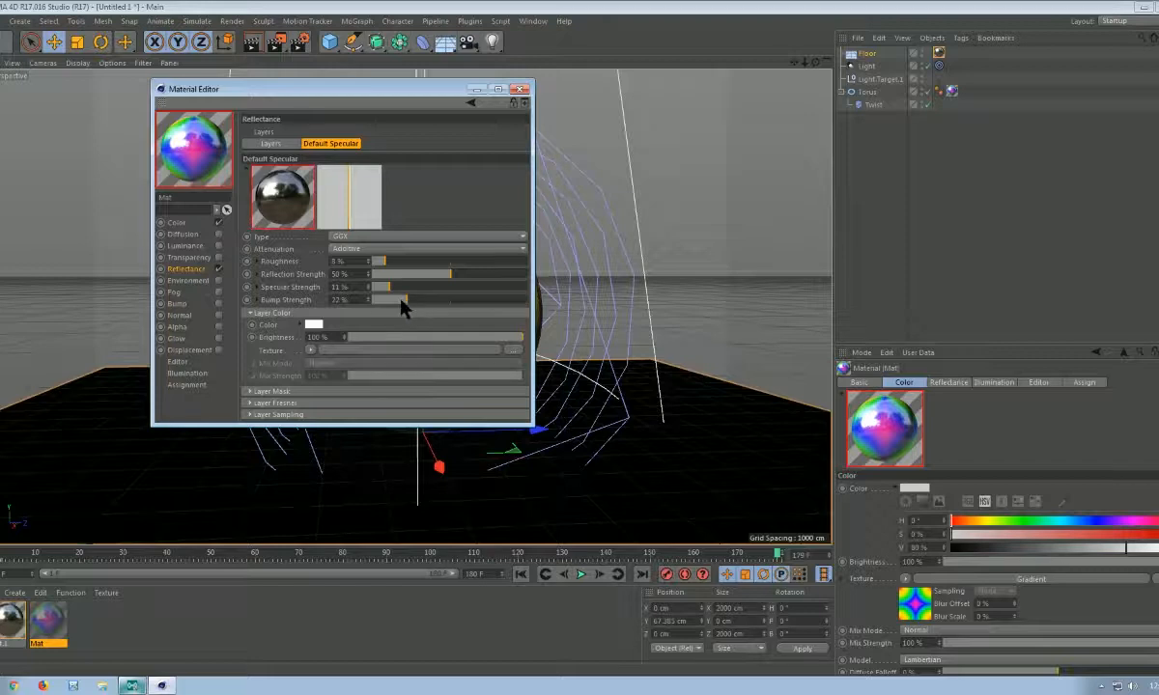
left_click(520, 89)
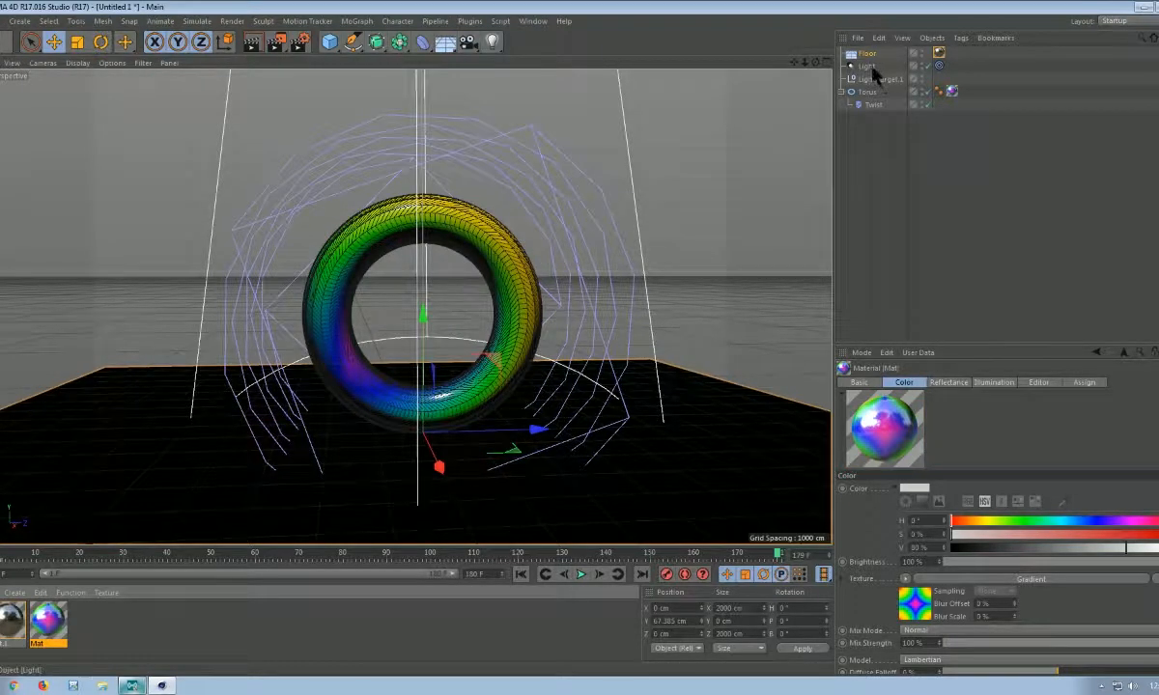
- Select the light and review its type options, keeping it set to Spot
left_click(869, 66)
left_click(917, 507)
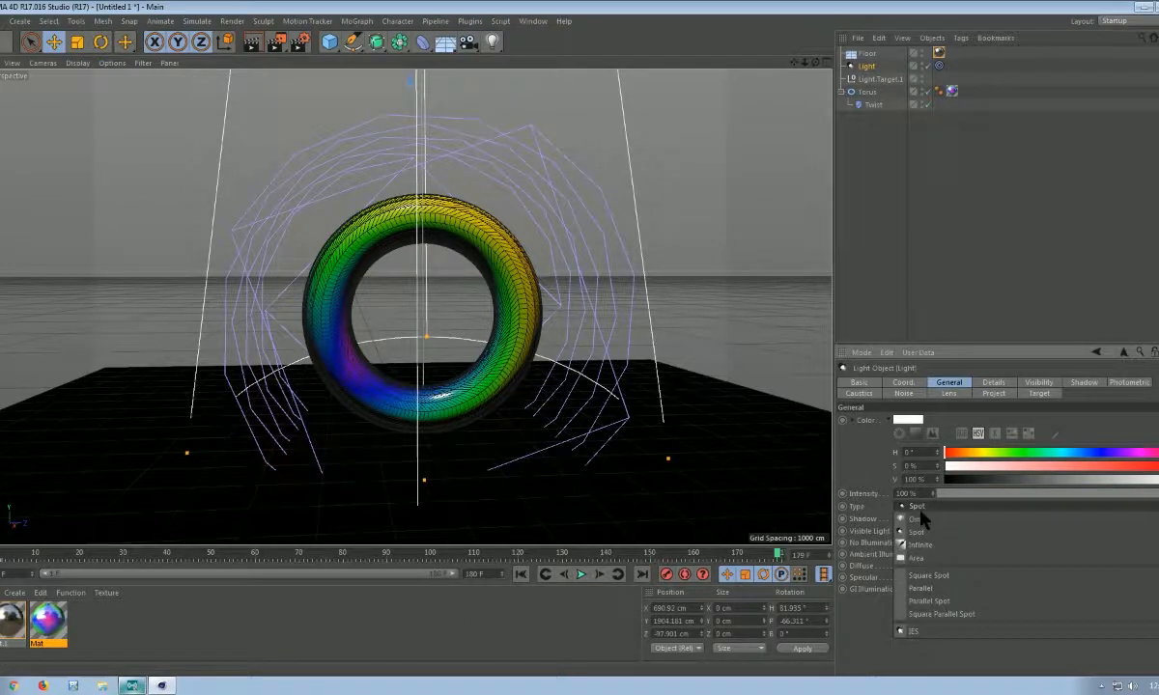
left_click(941, 509)
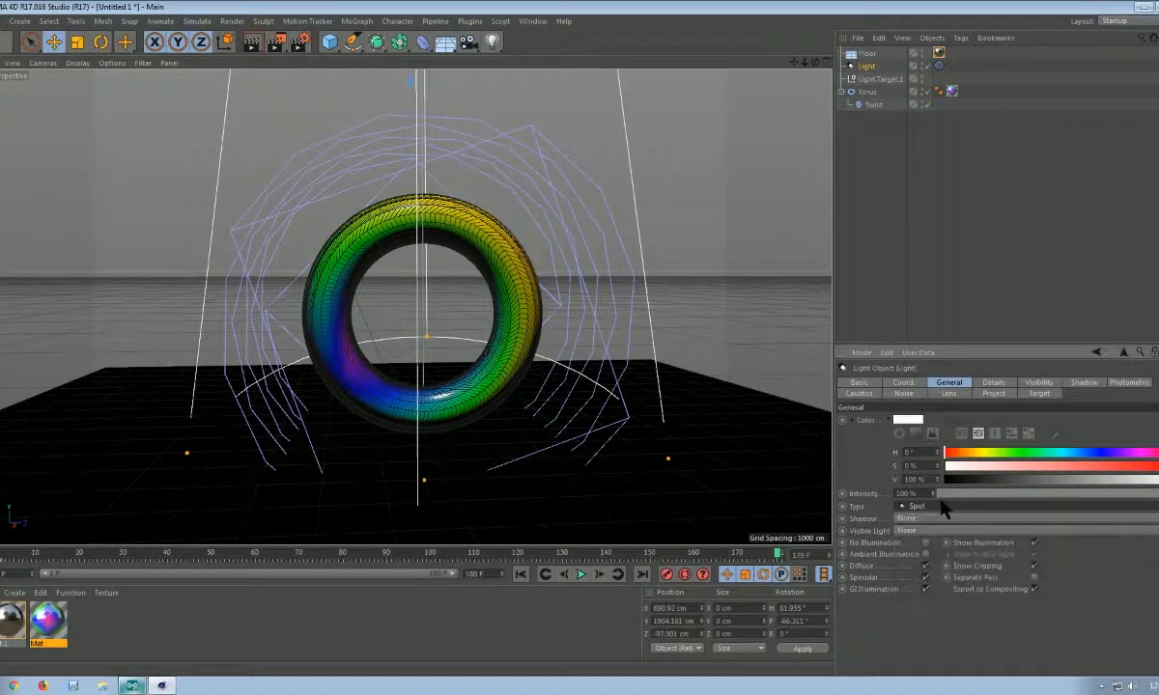
- Set the light's shadow to Shadow Maps (Soft) with a 750x750 shadow map
left_click(944, 519)
left_click(937, 544)
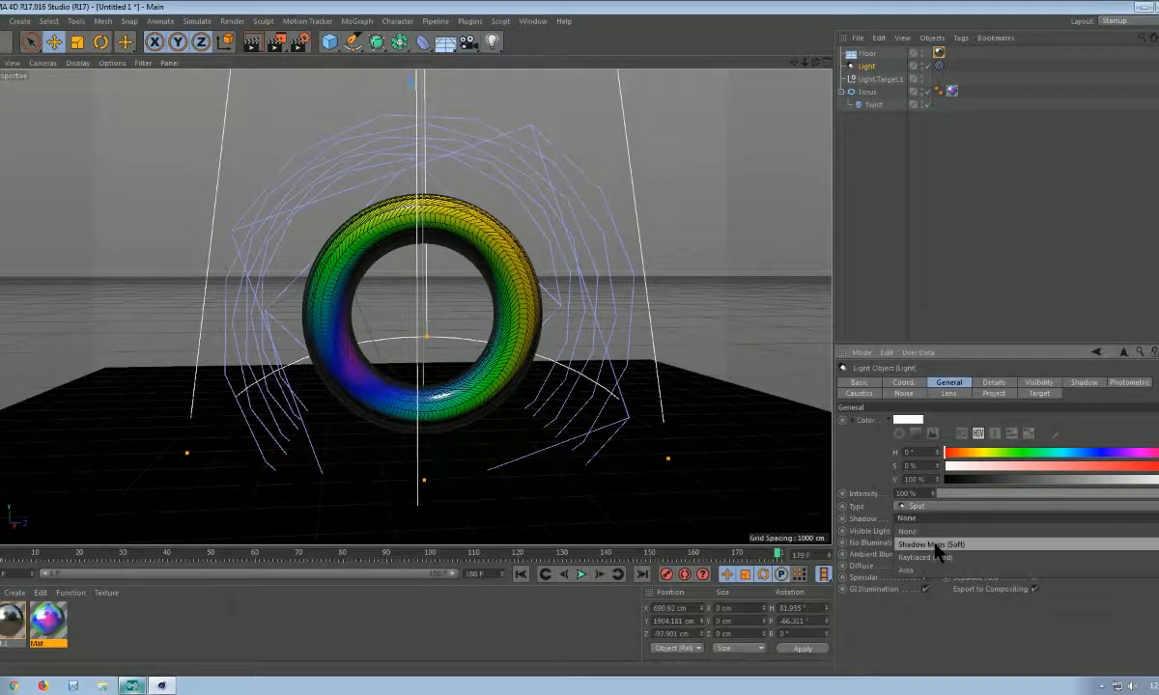
left_click(1083, 383)
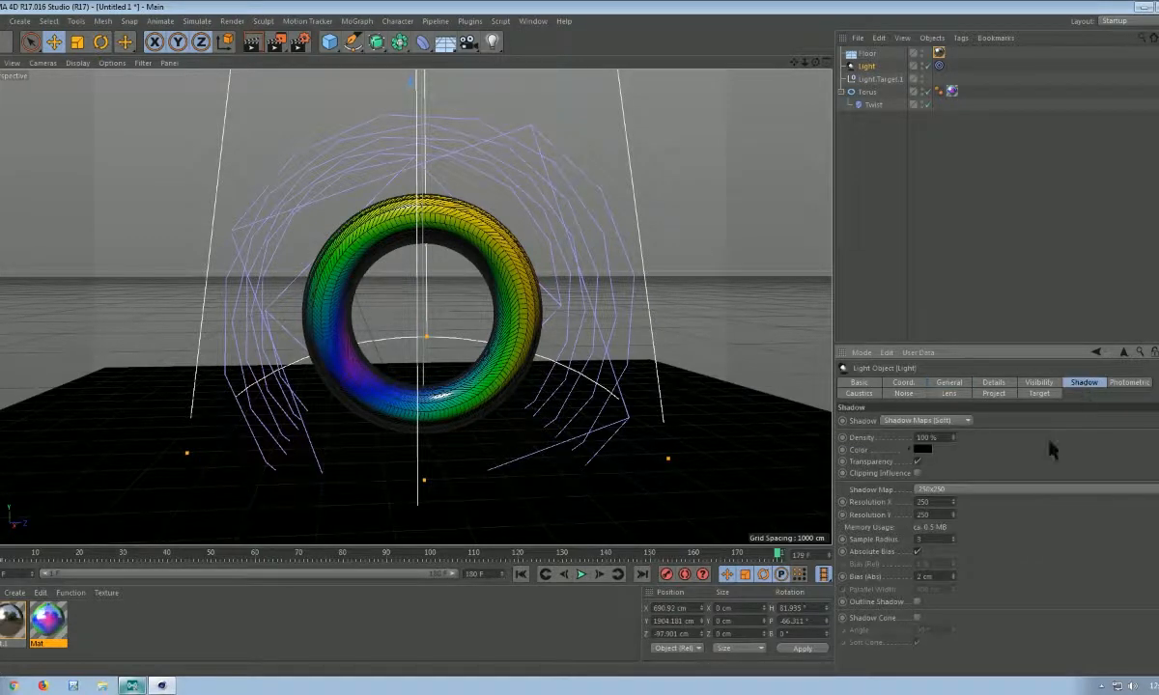
left_click(997, 491)
left_click(954, 537)
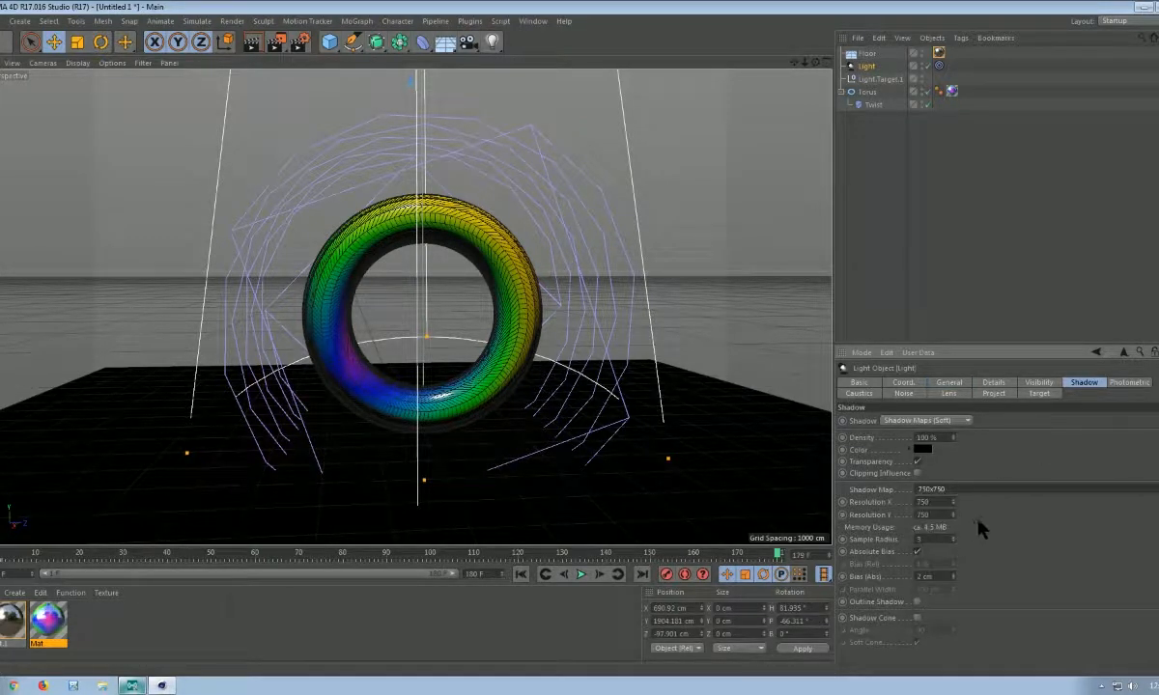
- Tint the light's color to hue 36° and saturation 15%, and set its visible light to Visible
left_click(948, 383)
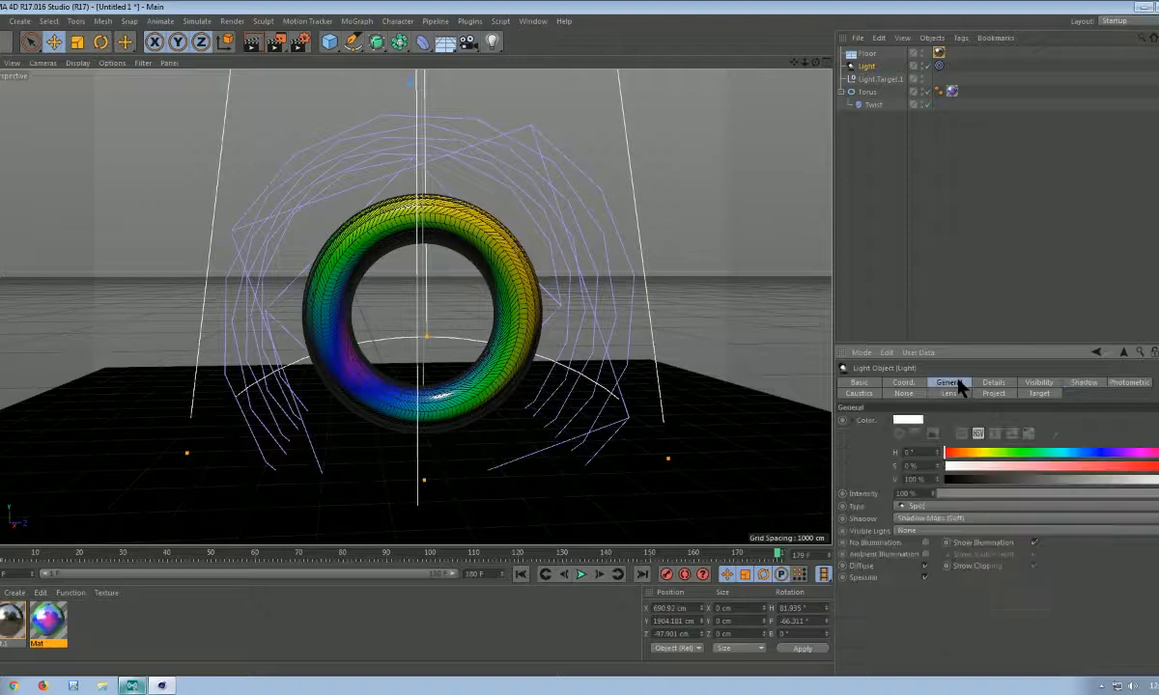
left_click(968, 453)
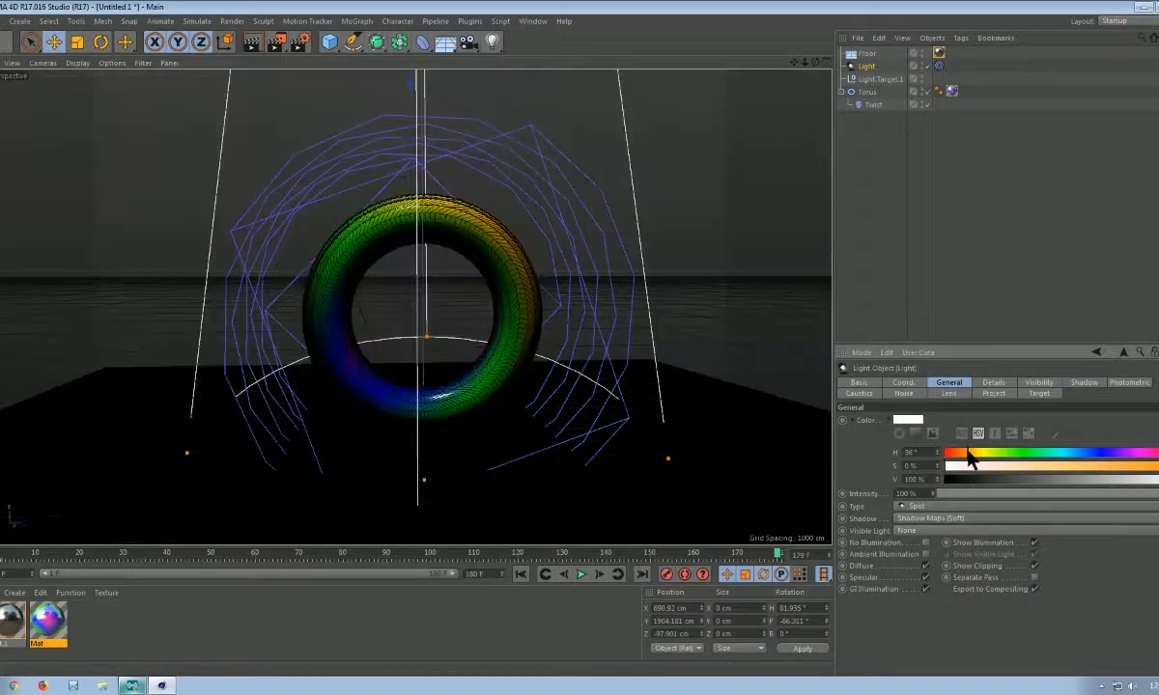
left_click(978, 465)
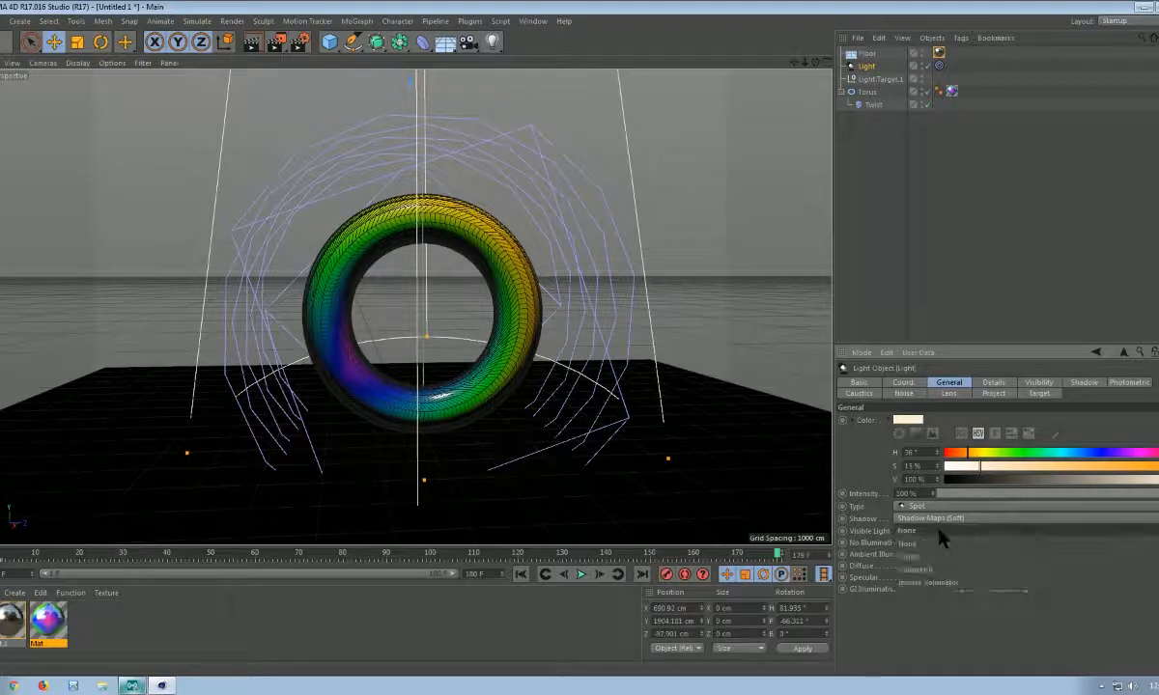
left_click(922, 531)
left_click(915, 557)
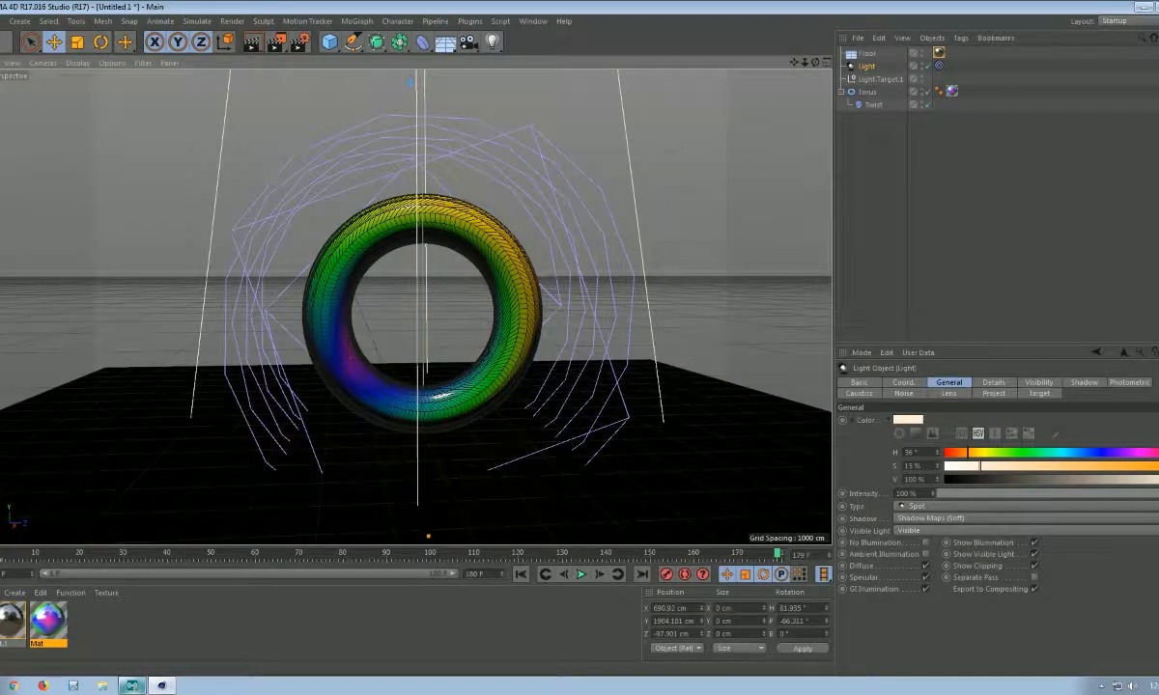
- Render a preview of the lit torus and reflective floor in the viewport
scroll(458, 153, "down", 5)
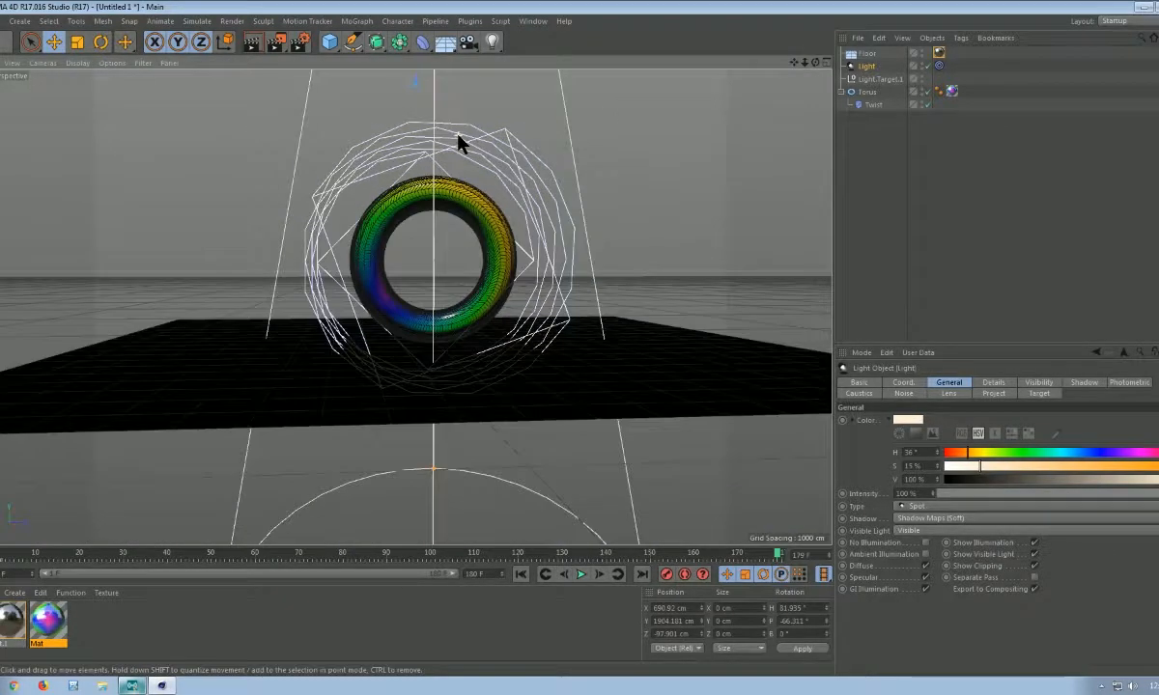
scroll(458, 142, "down", 3)
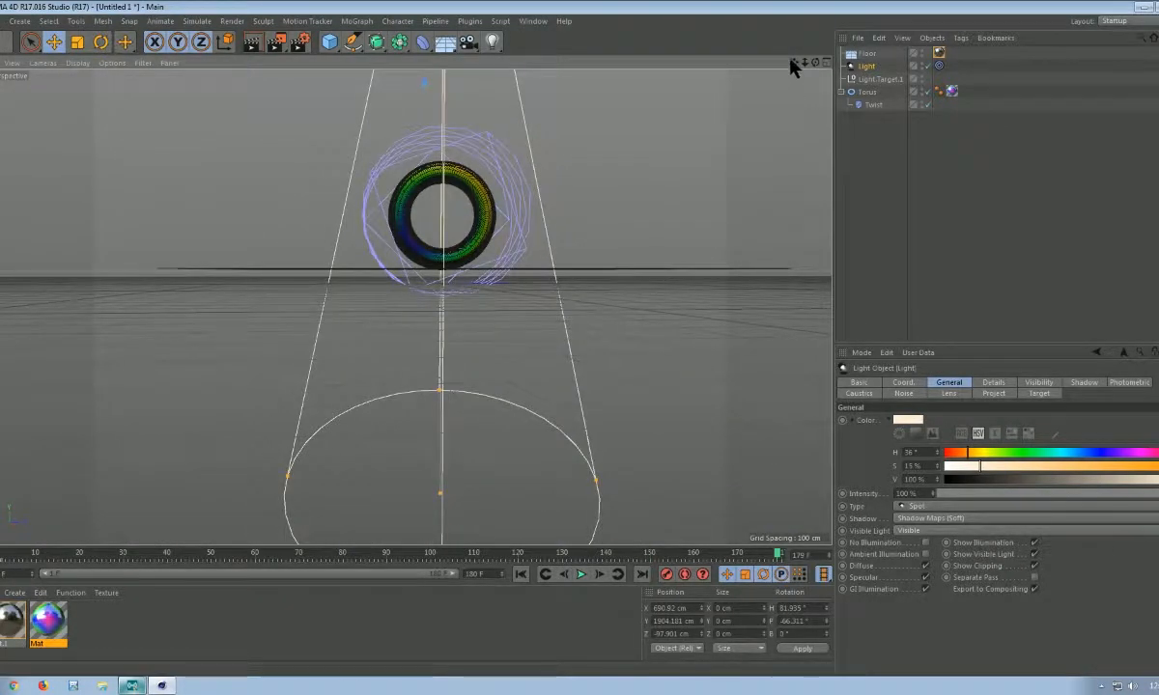
left_click_drag(793, 62, 758, 98)
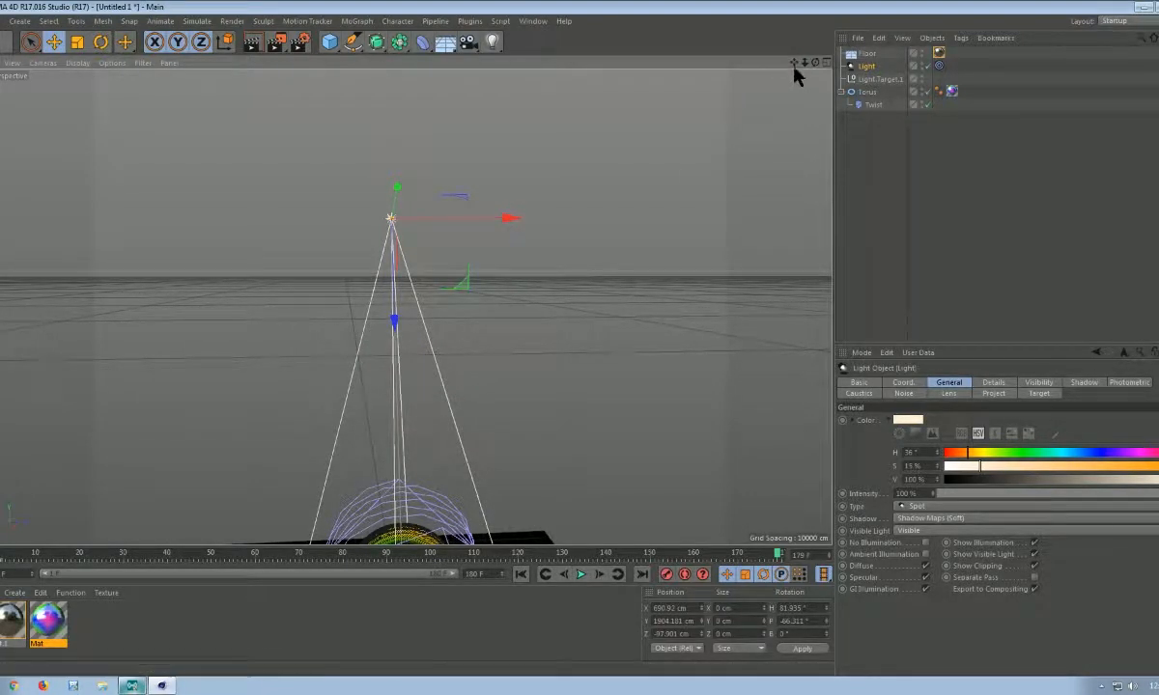
left_click_drag(794, 64, 410, 307)
left_click_drag(804, 63, 763, 111)
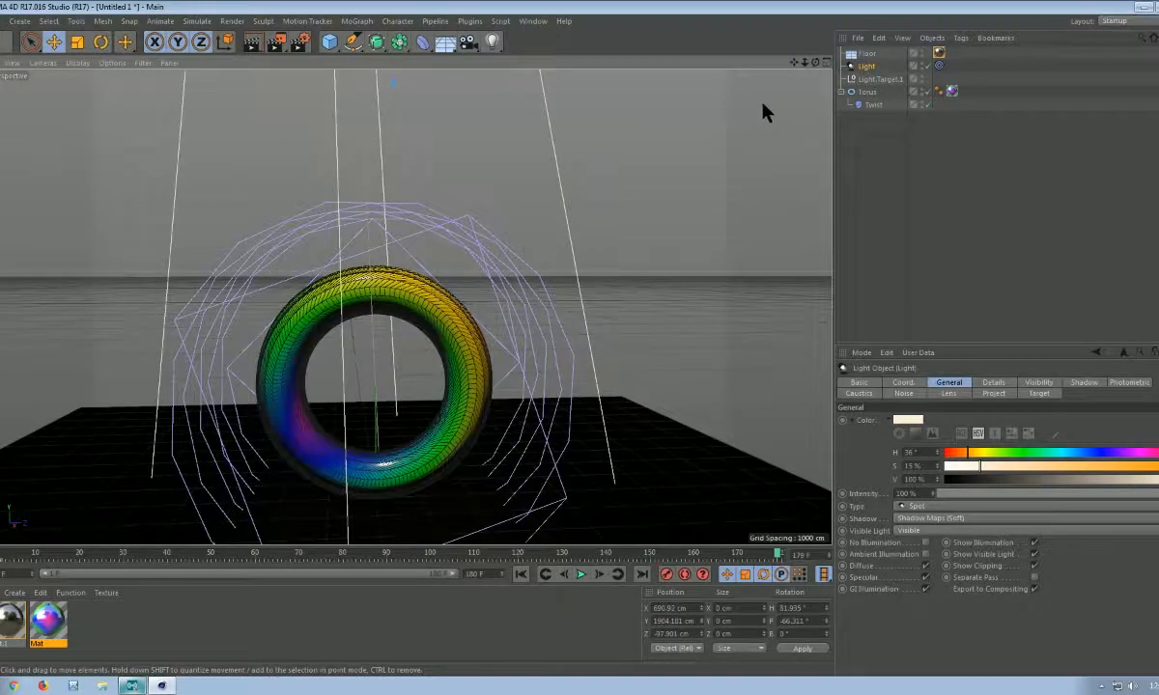
left_click_drag(794, 63, 775, 106)
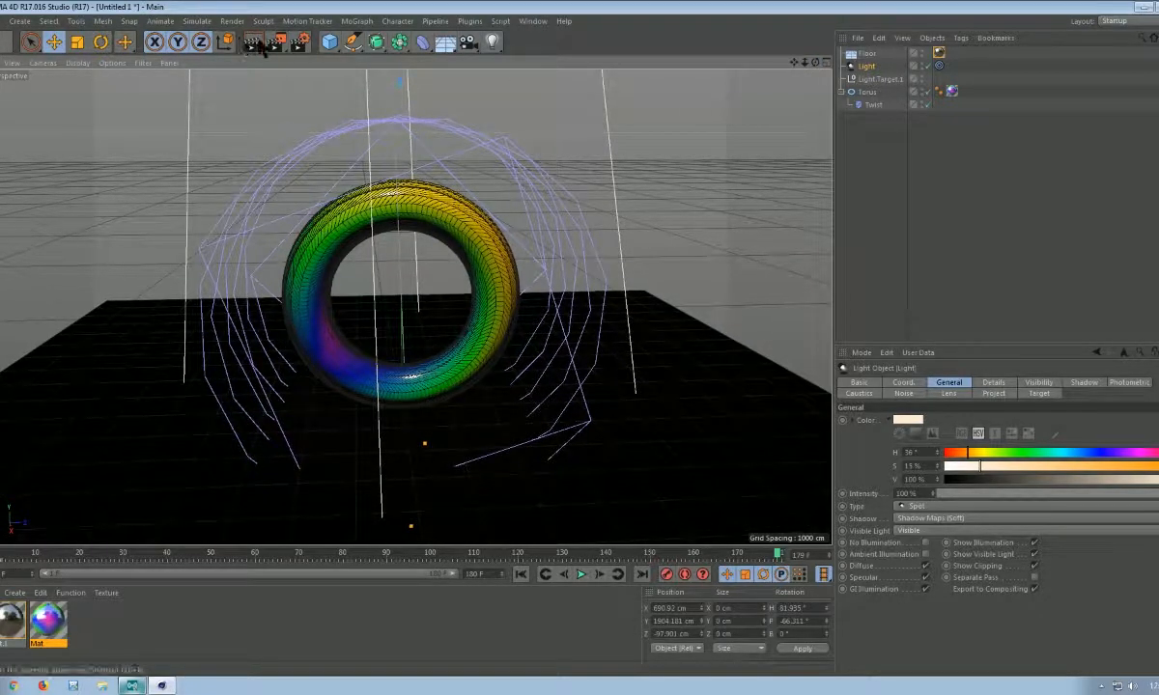
left_click(253, 43)
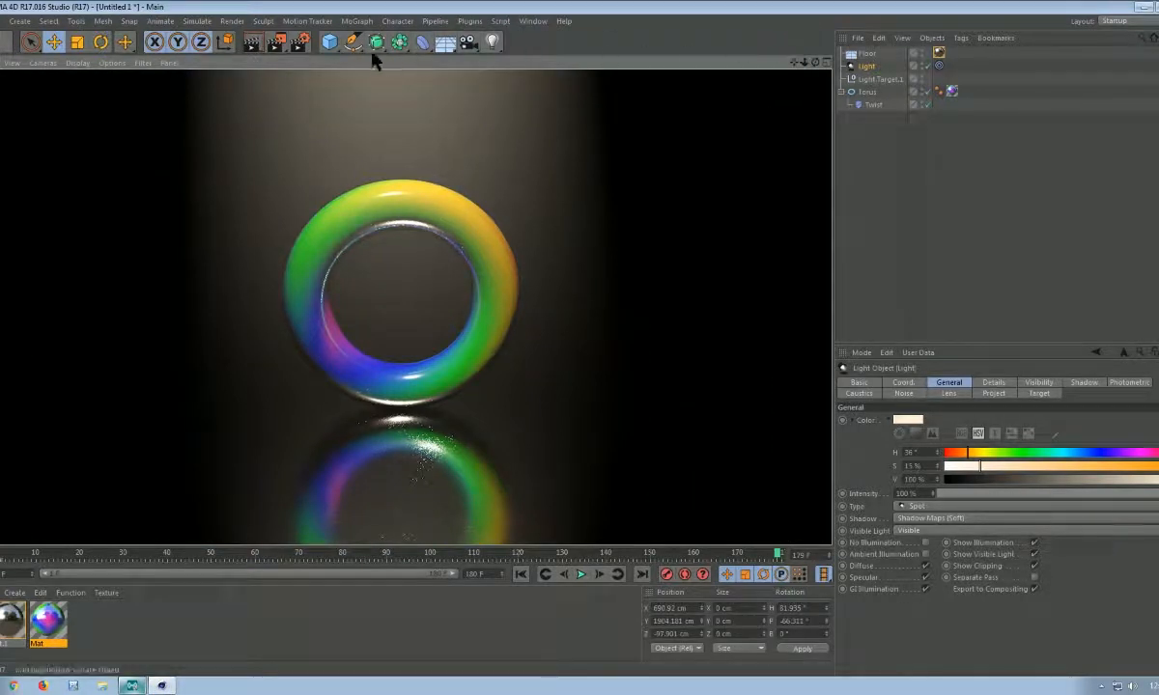
- Set the render output to 1200 x 720 pixels at 100 DPI and close the render settings
left_click(233, 21)
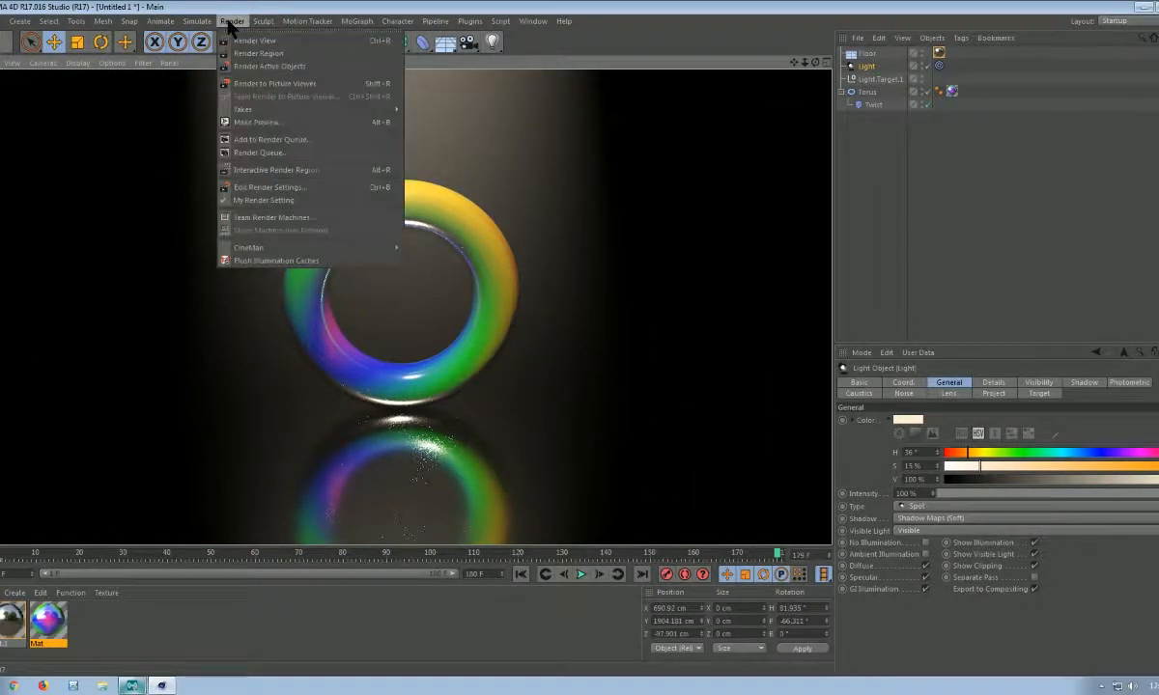
left_click(274, 187)
left_click(193, 79)
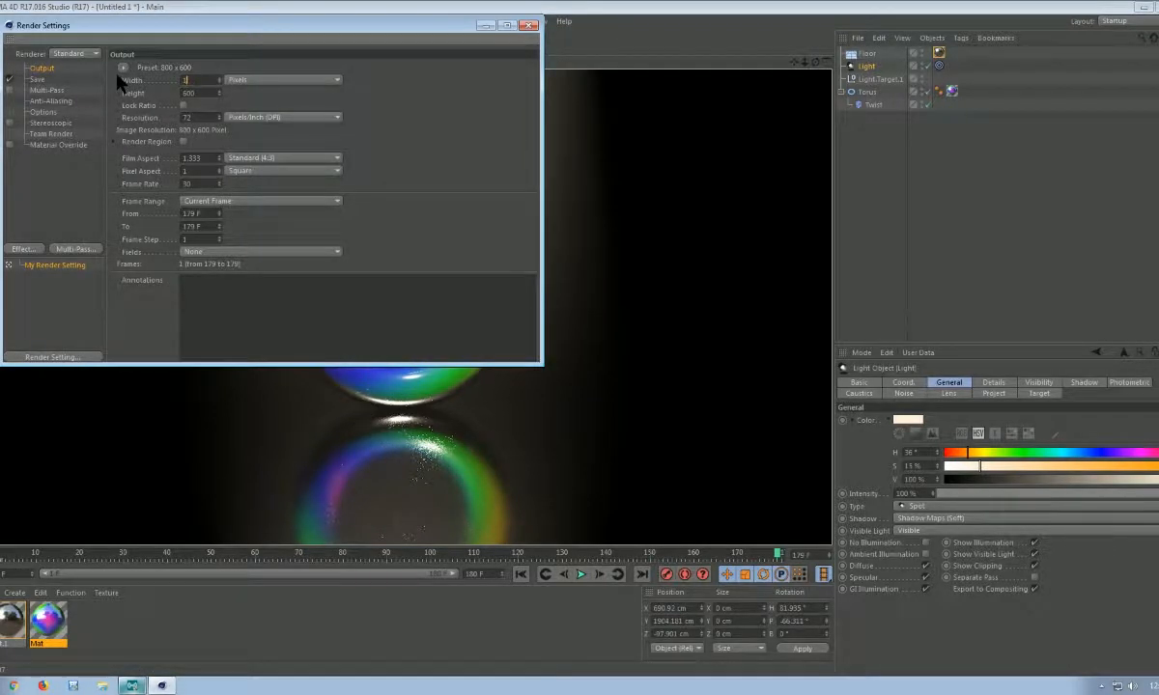
left_click(192, 92)
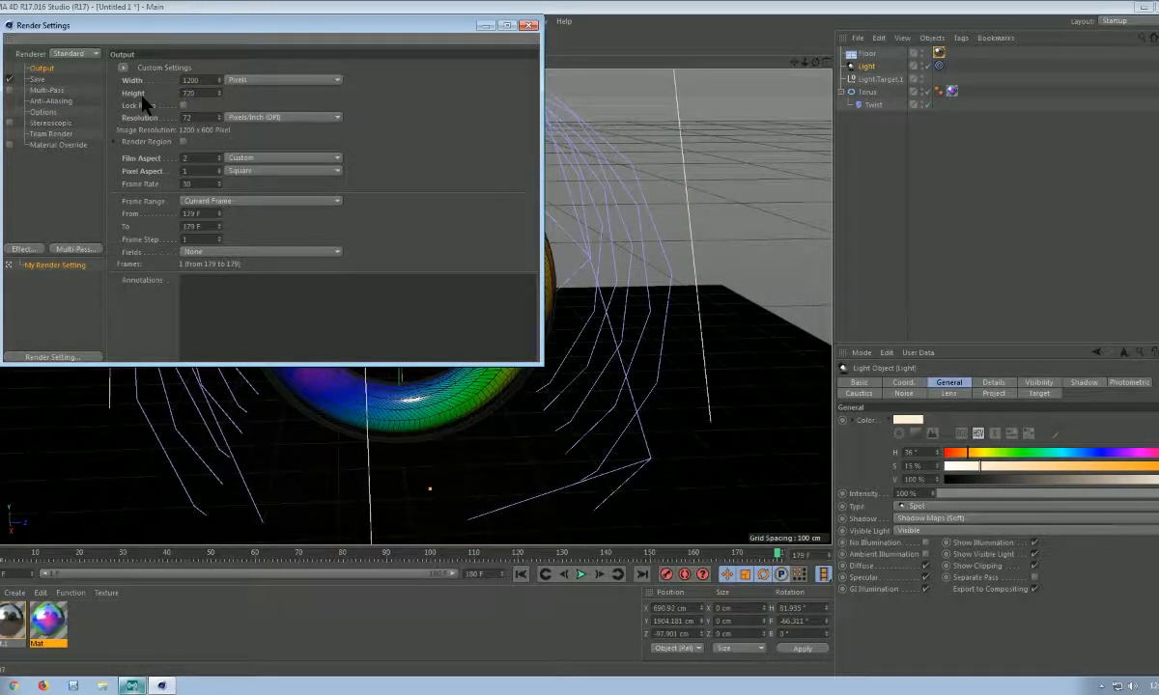
type("720")
key("Return")
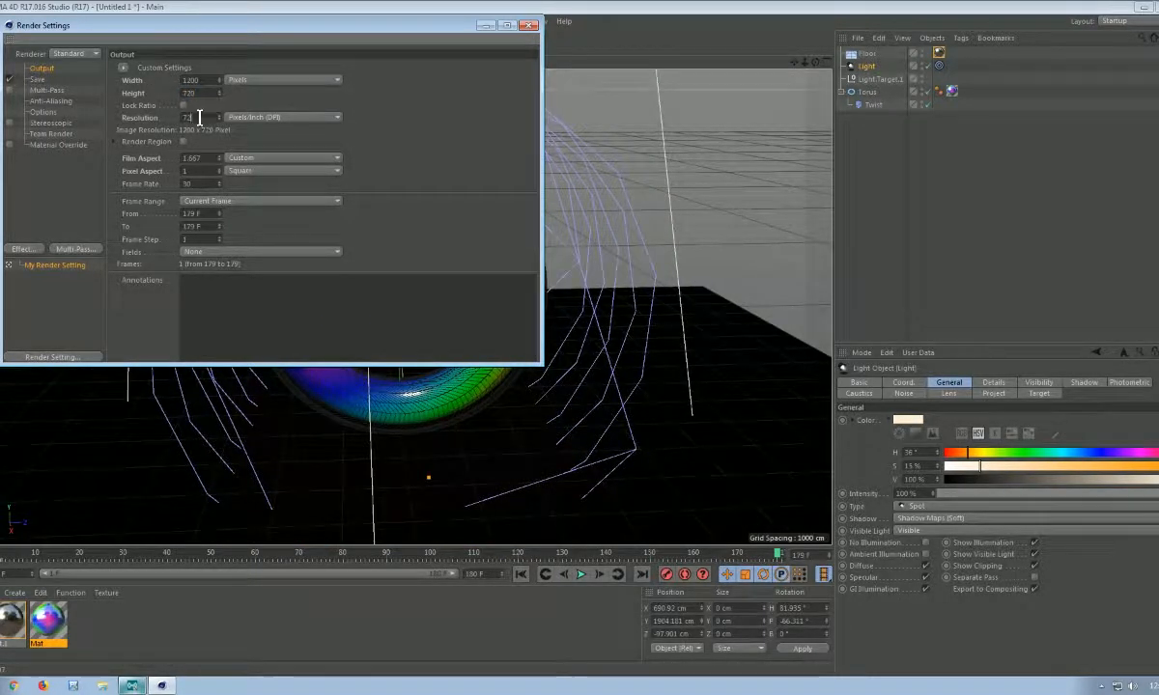
type("100")
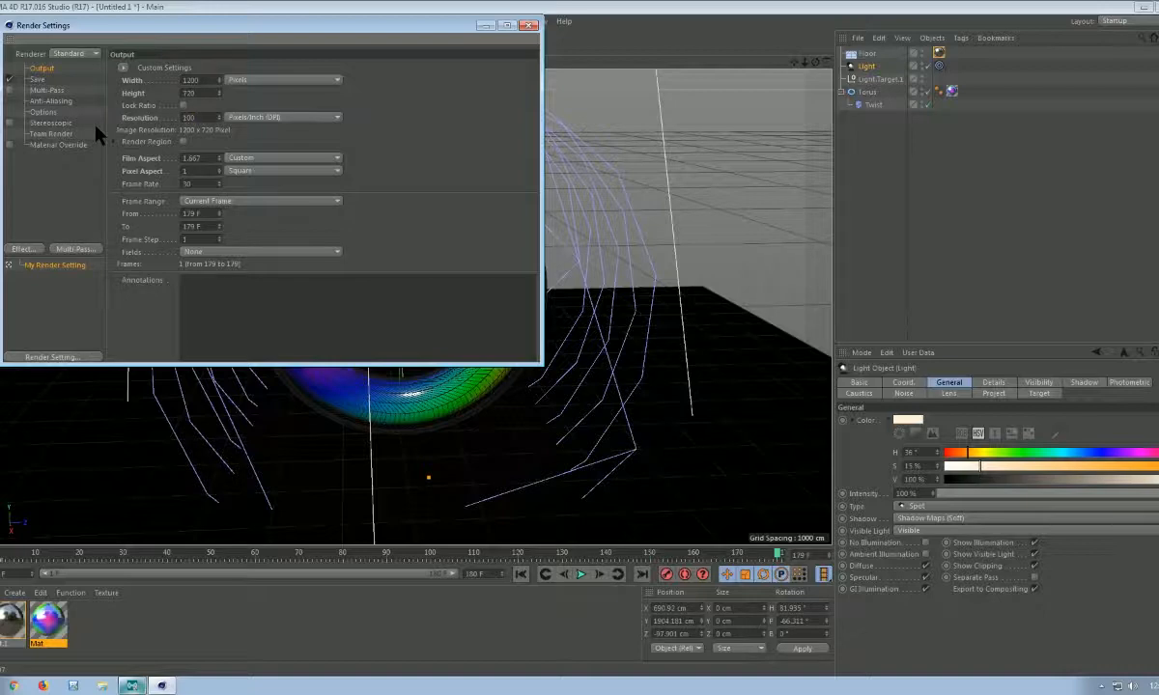
left_click(528, 25)
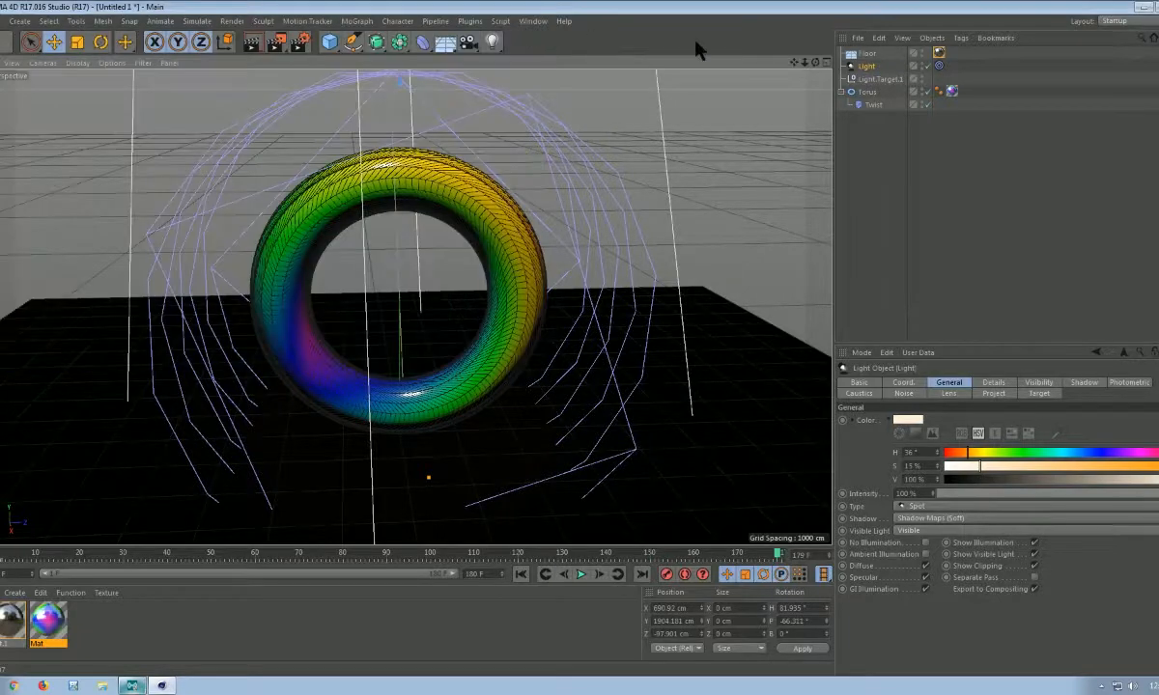
- Play the twisting torus animation and stop it at frame 140
mouse_move(805, 62)
left_mouse_down()
mouse_move(753, 62)
mouse_move(804, 78)
left_mouse_up()
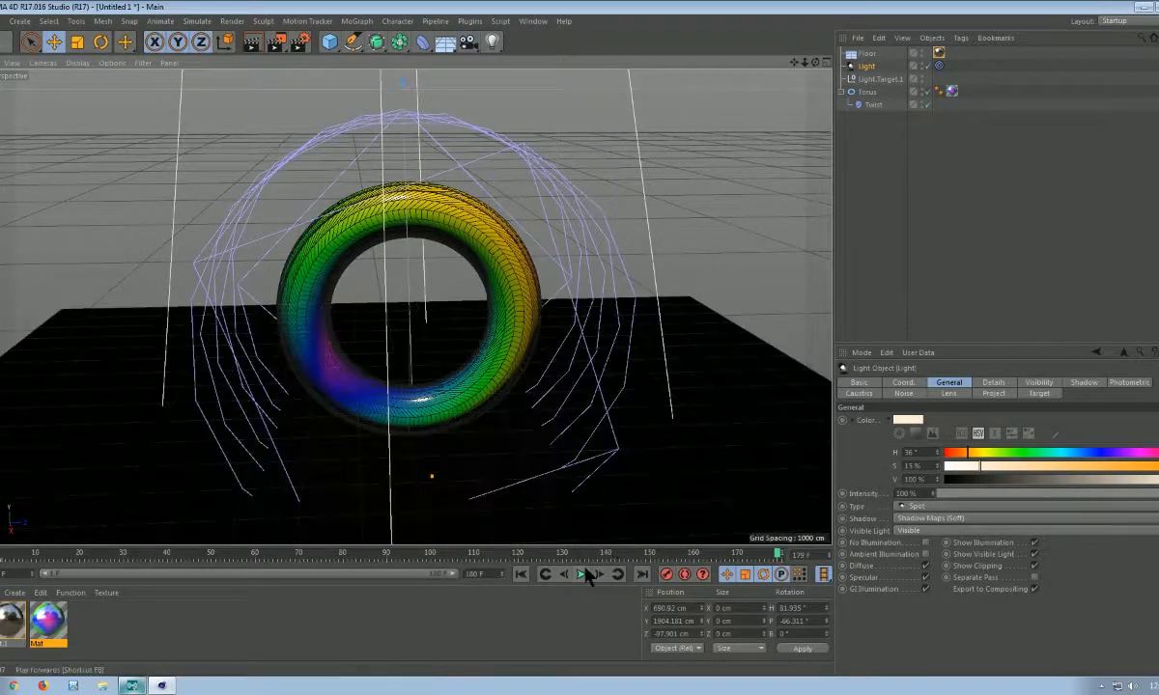
left_click(583, 574)
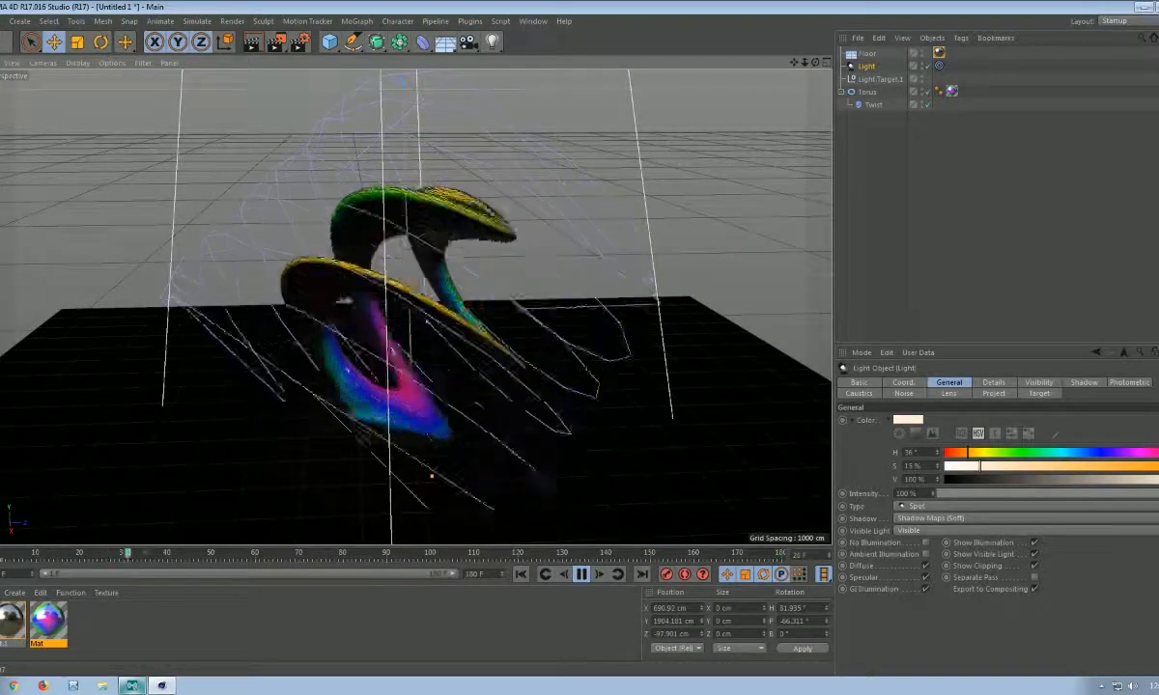
left_click(583, 575)
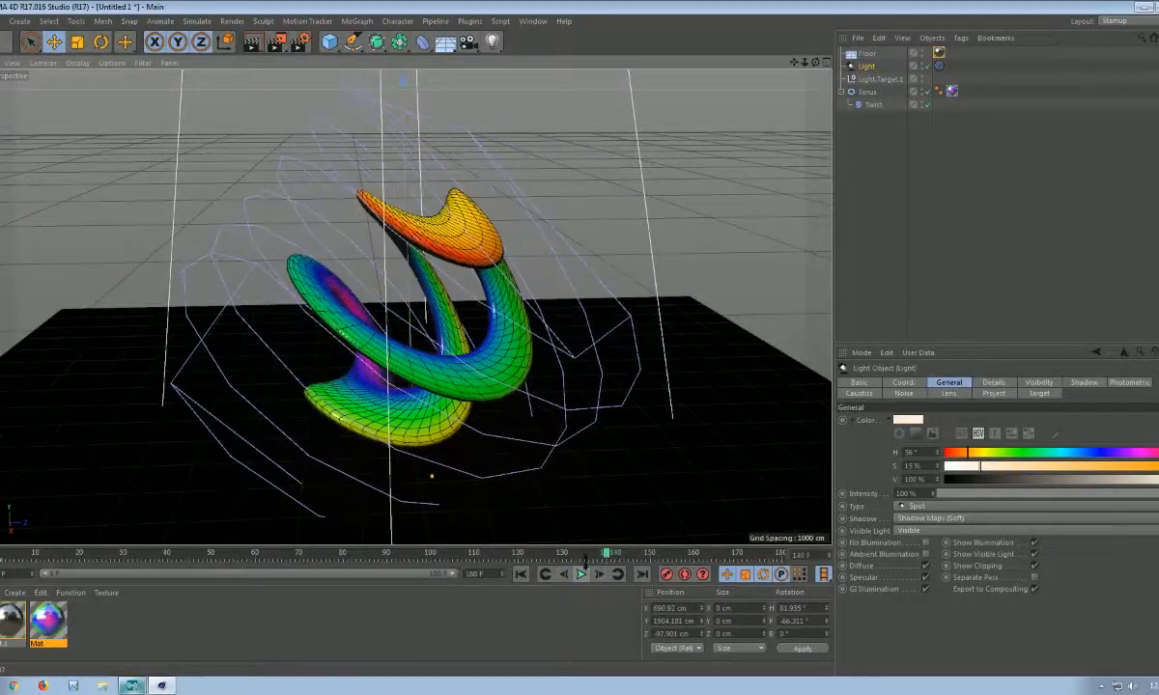
- Test-render the current frame in the Picture Viewer, moving the viewer window up, and close it
left_click(275, 41)
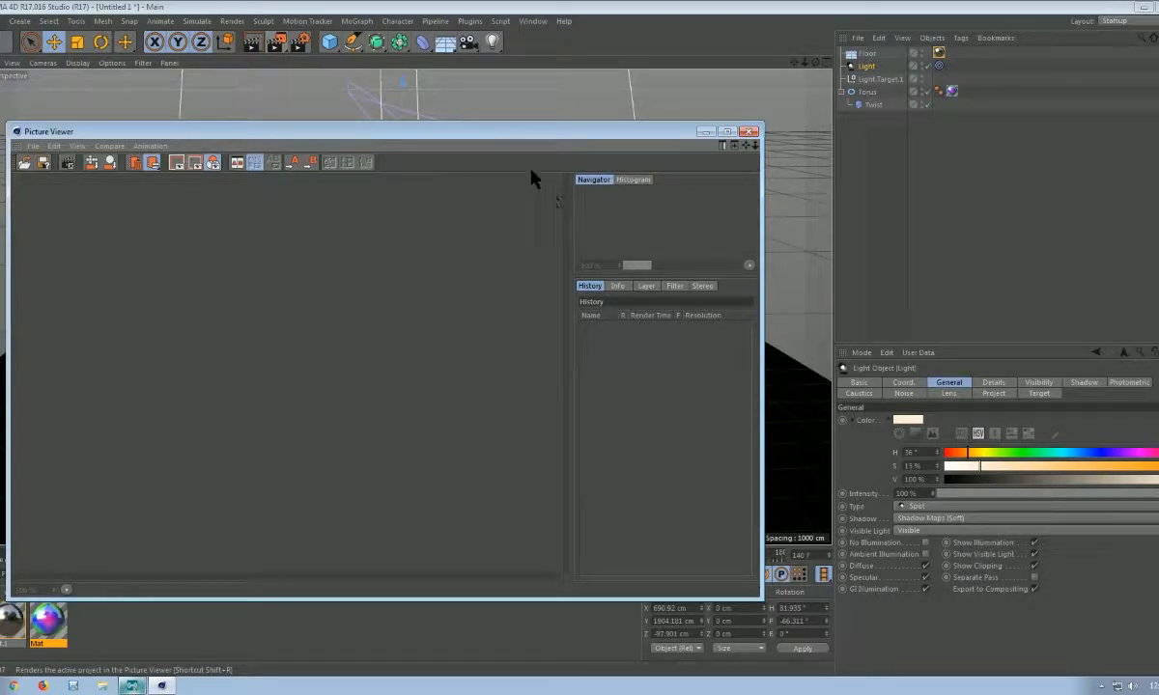
left_click_drag(518, 134, 574, 36)
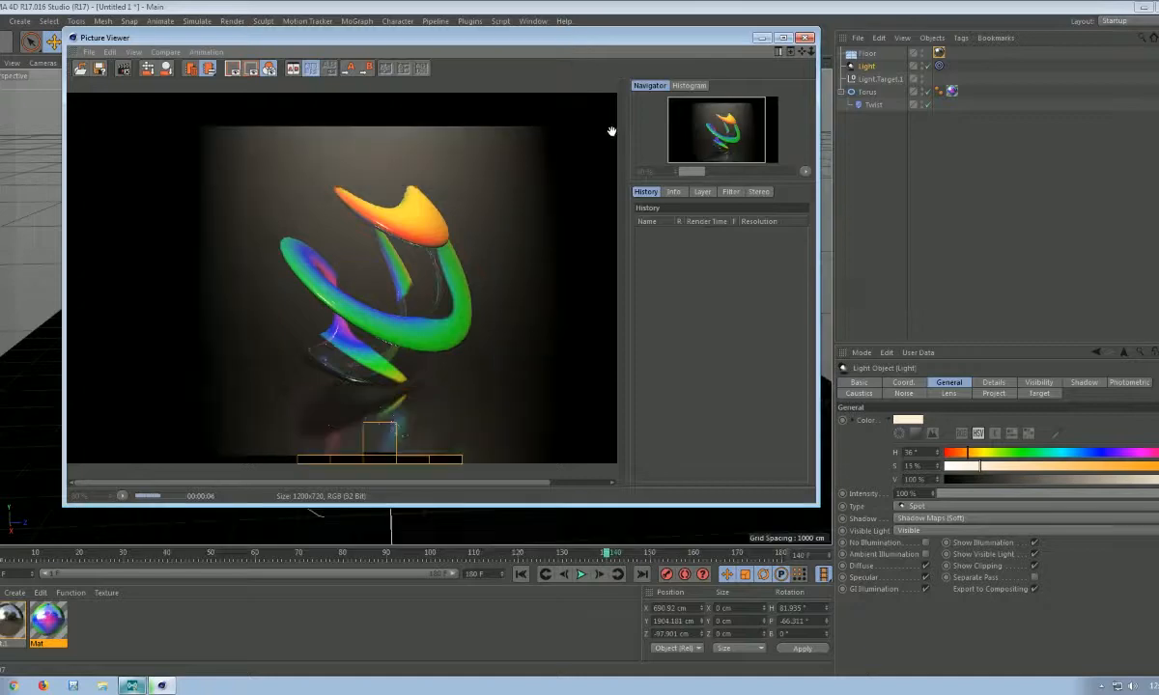
left_click(807, 37)
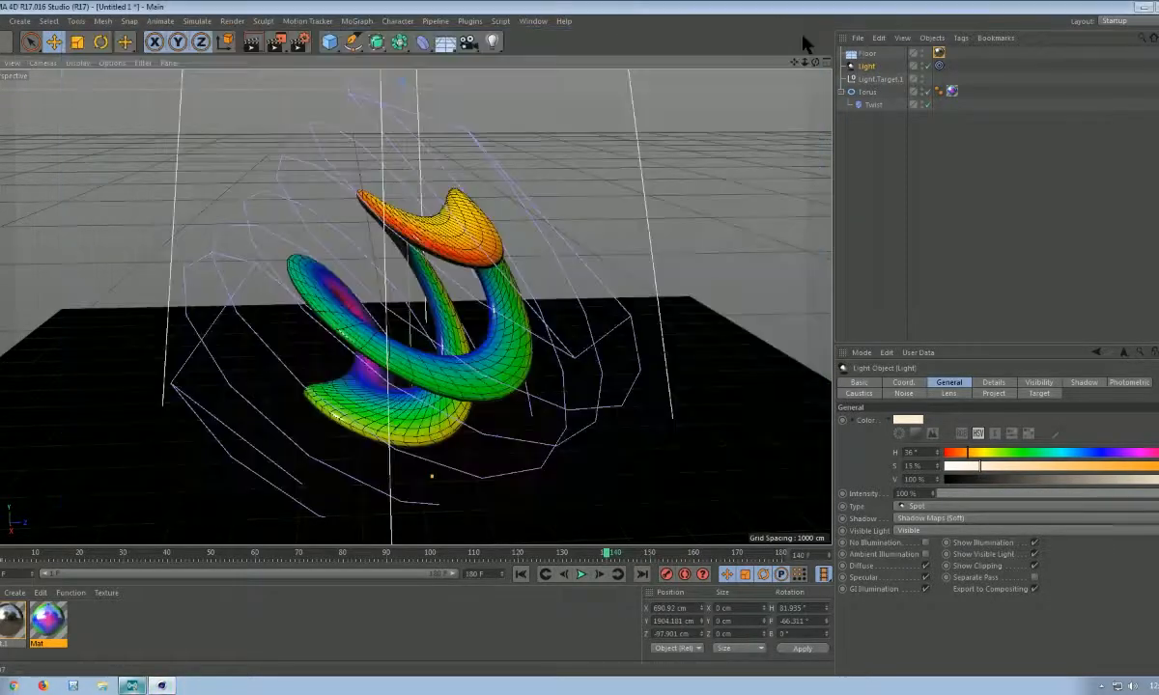
- Set the render settings' anti-aliasing to Best
left_click(232, 20)
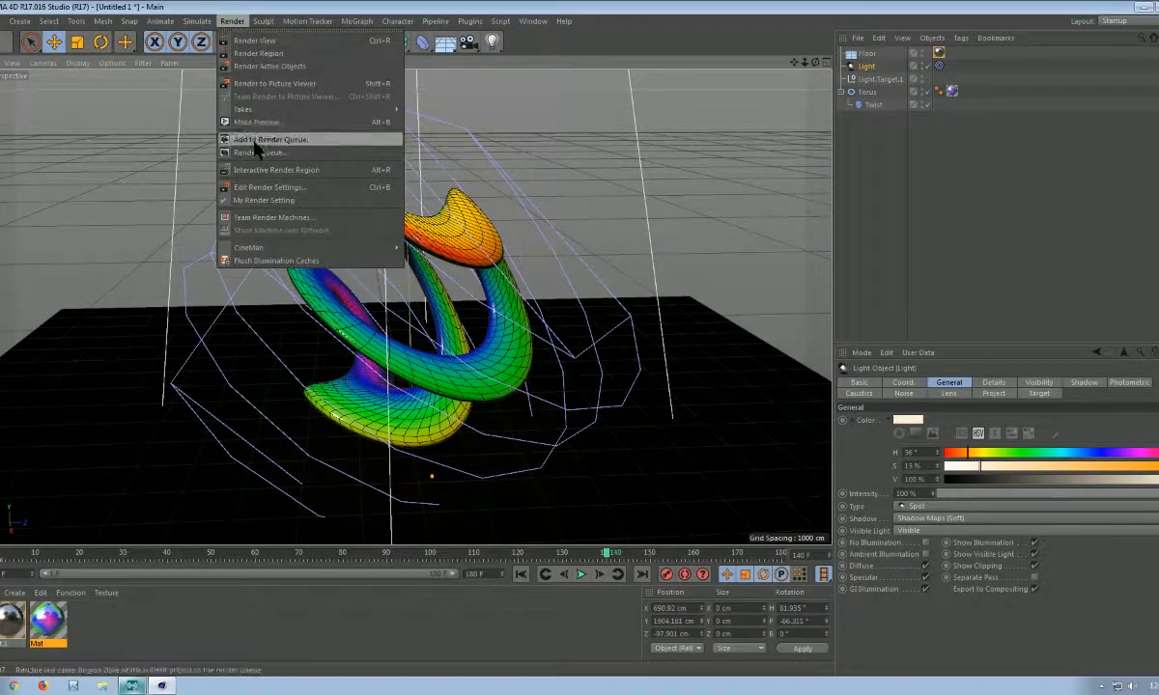
left_click(249, 186)
left_click(48, 101)
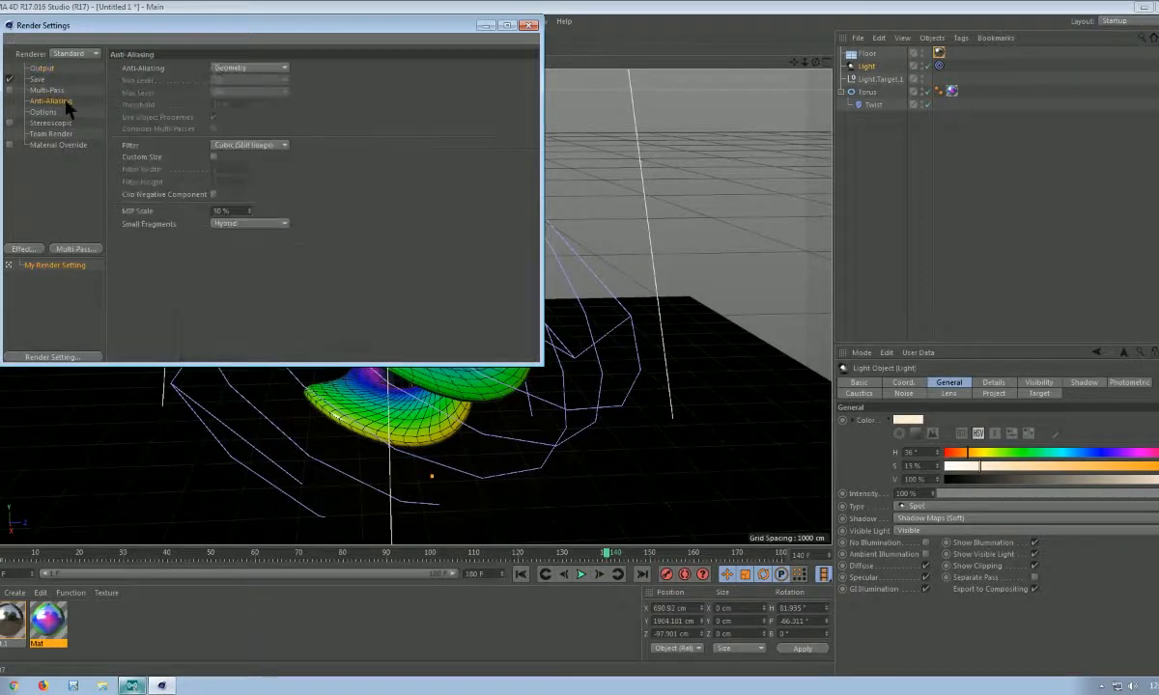
left_click(224, 68)
left_click(224, 106)
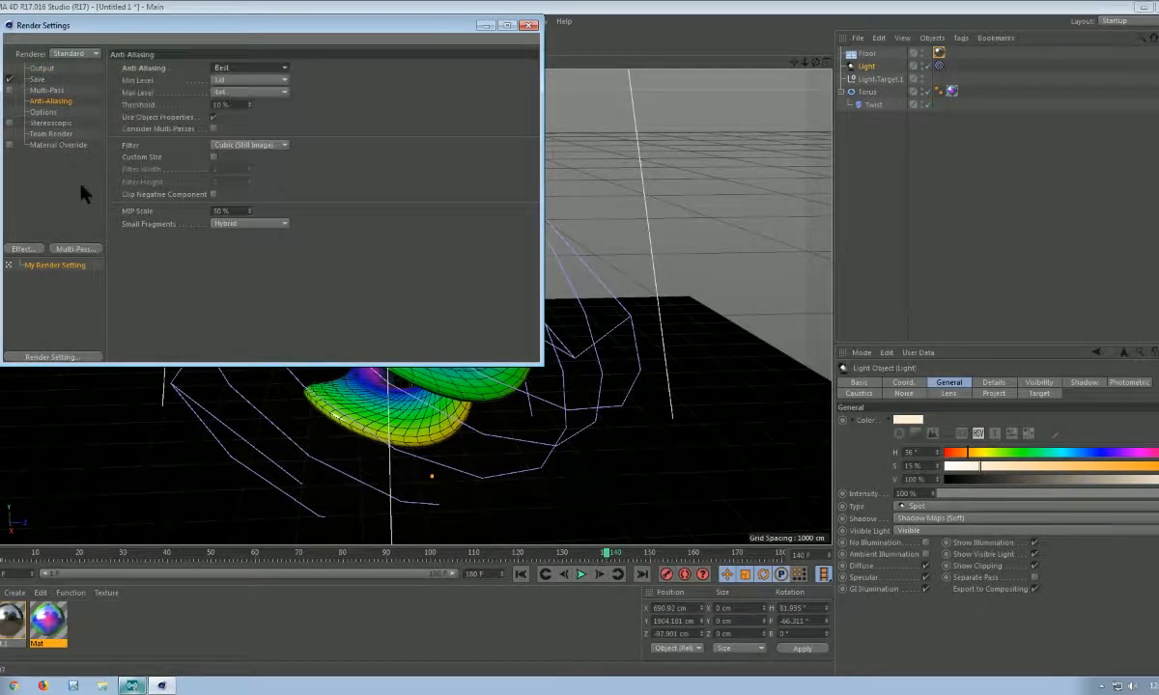
- Set the save format of the rendered output to QuickTime Movie
left_click(55, 92)
left_click(39, 79)
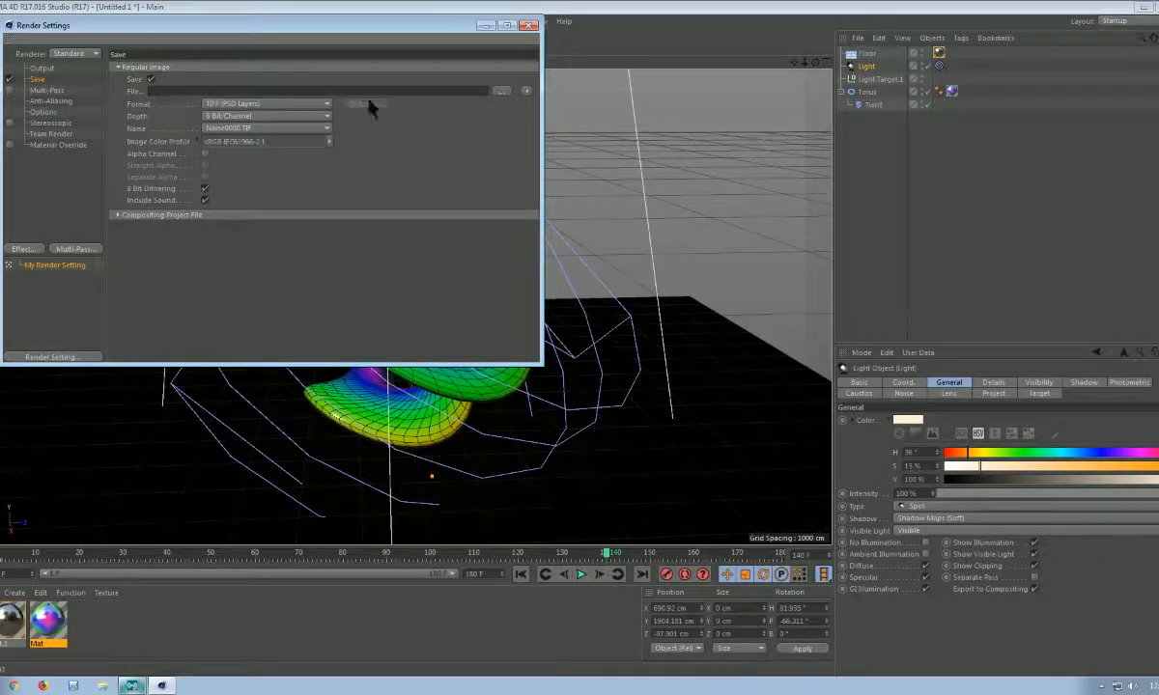
left_click(311, 104)
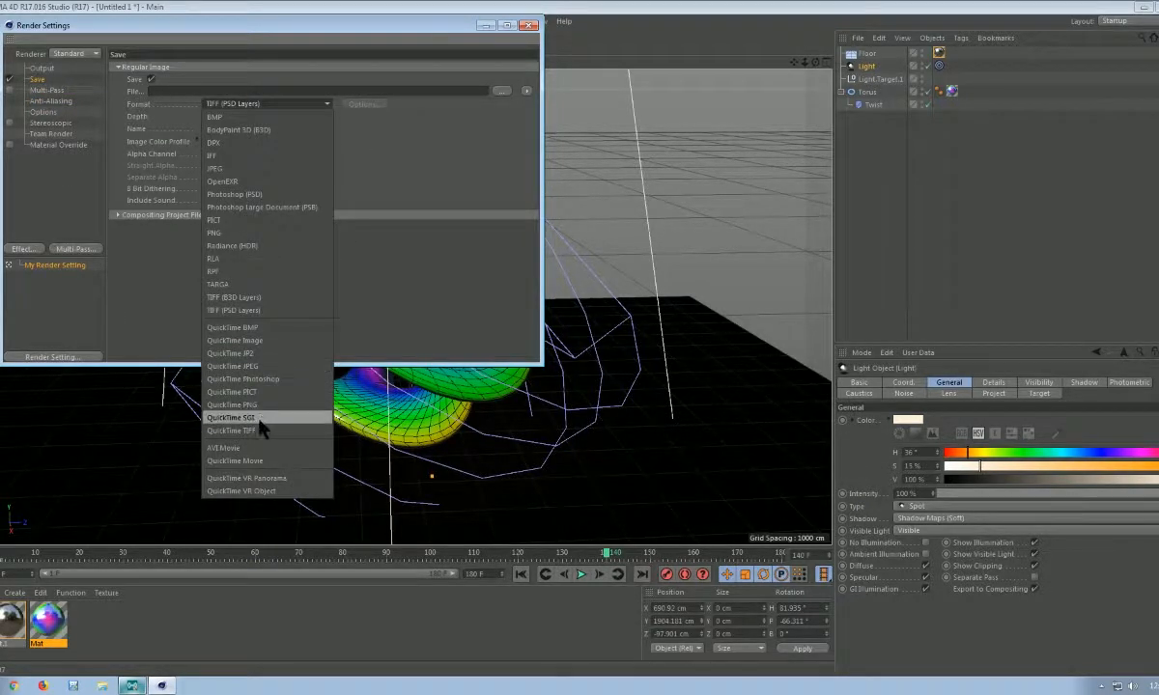
left_click(246, 461)
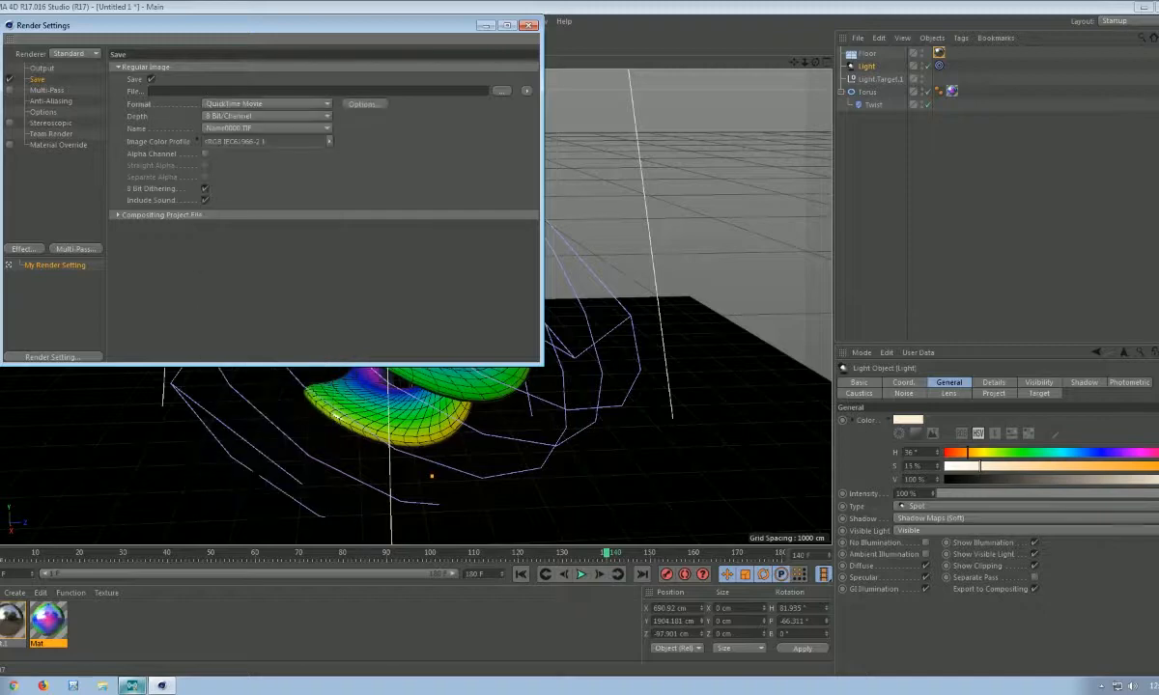
- Set the render output's frame range to All Frames and close the render settings
left_click(41, 68)
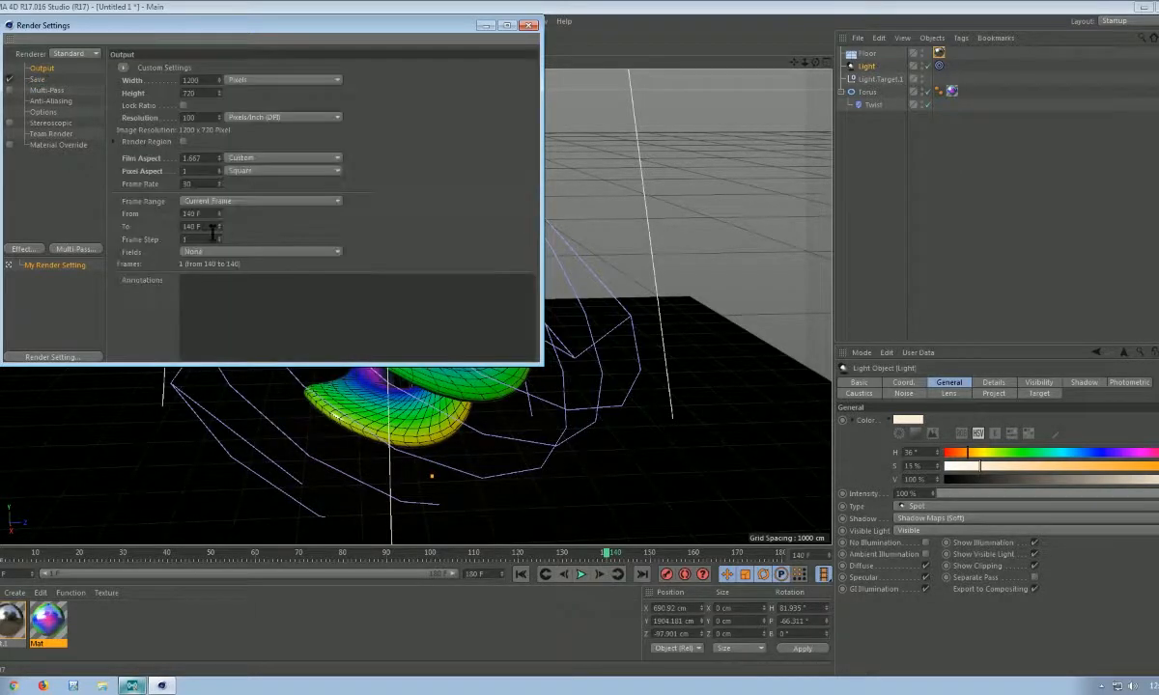
left_click(230, 203)
left_click(236, 241)
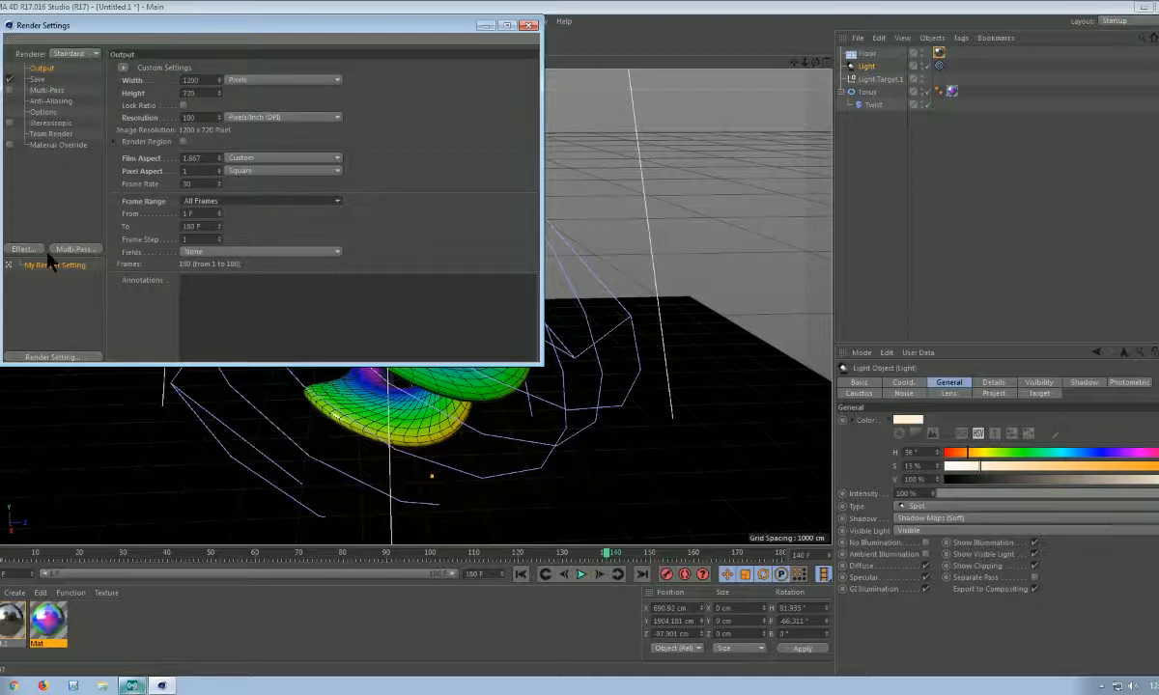
left_click(529, 25)
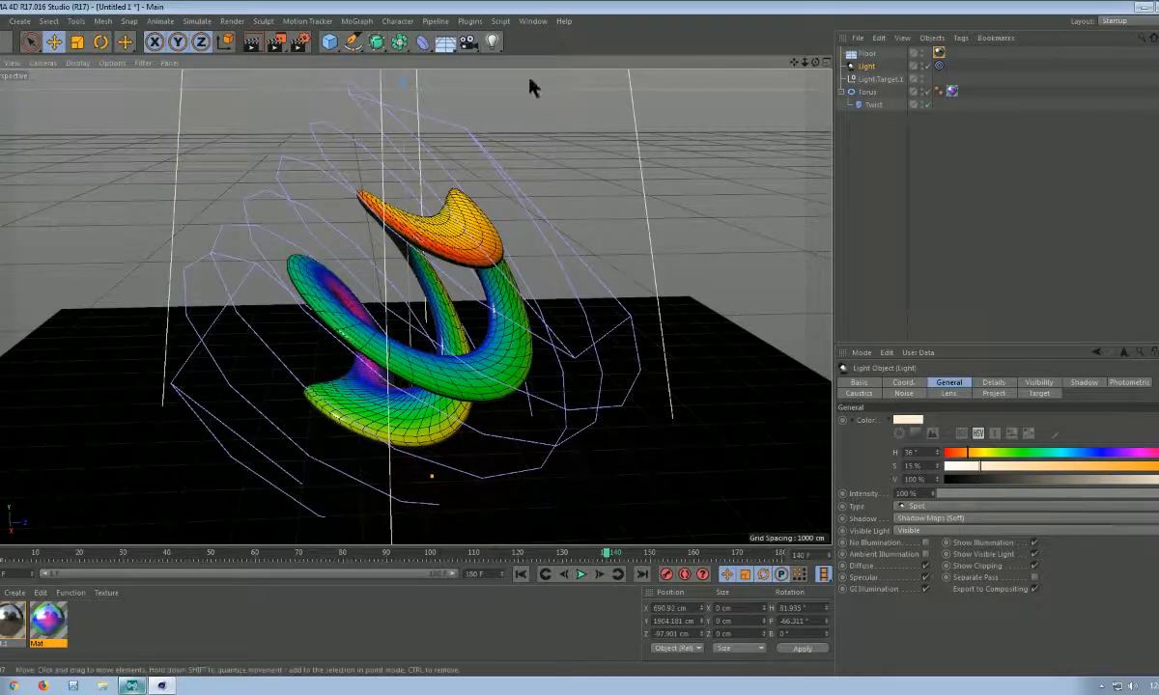
- Set the rendered movie's output file to "Abstract Animation TUT" in the videos folder and close the render settings
left_click(276, 42)
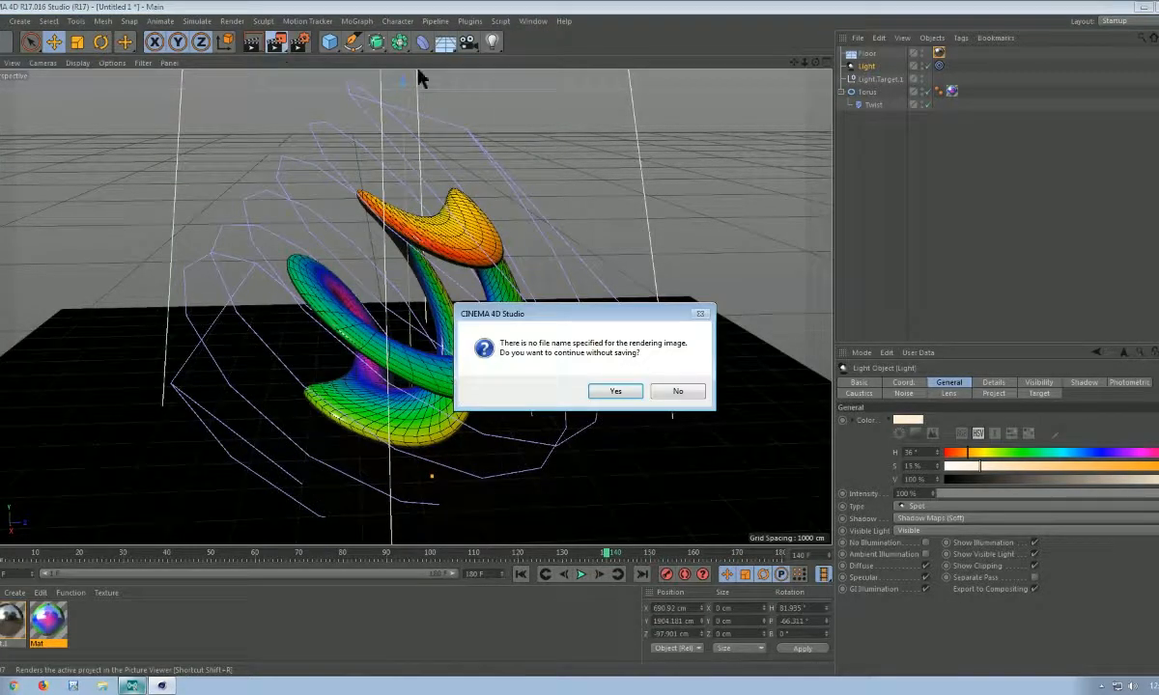
left_click(662, 392)
left_click(233, 21)
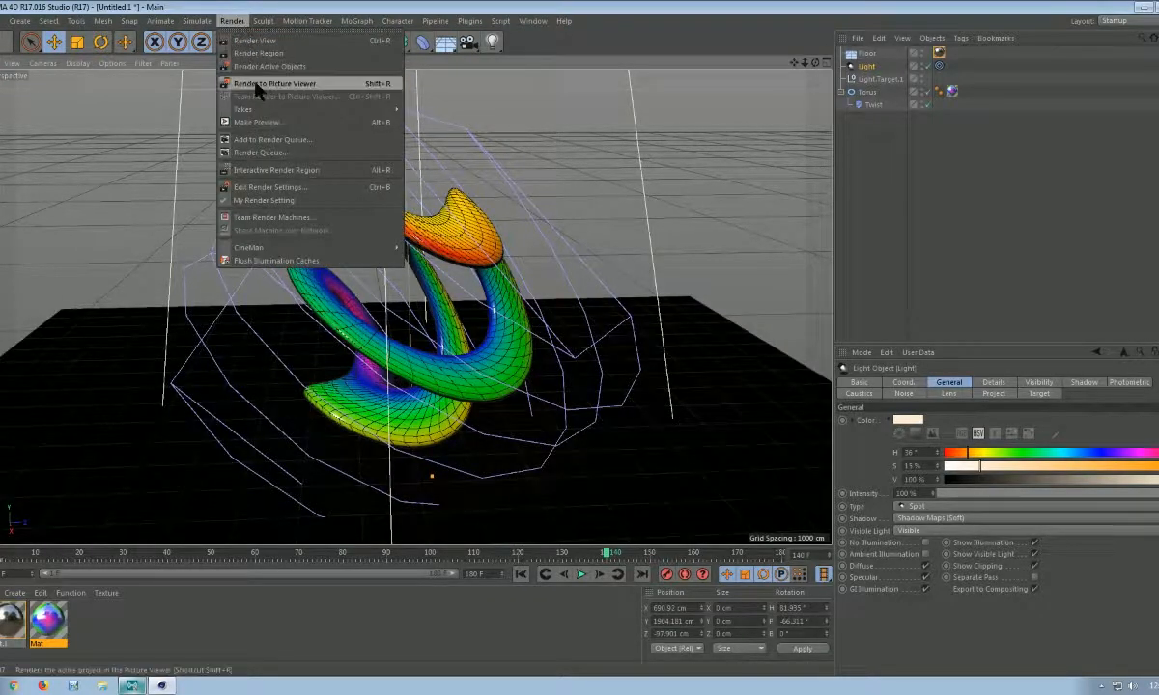
left_click(279, 189)
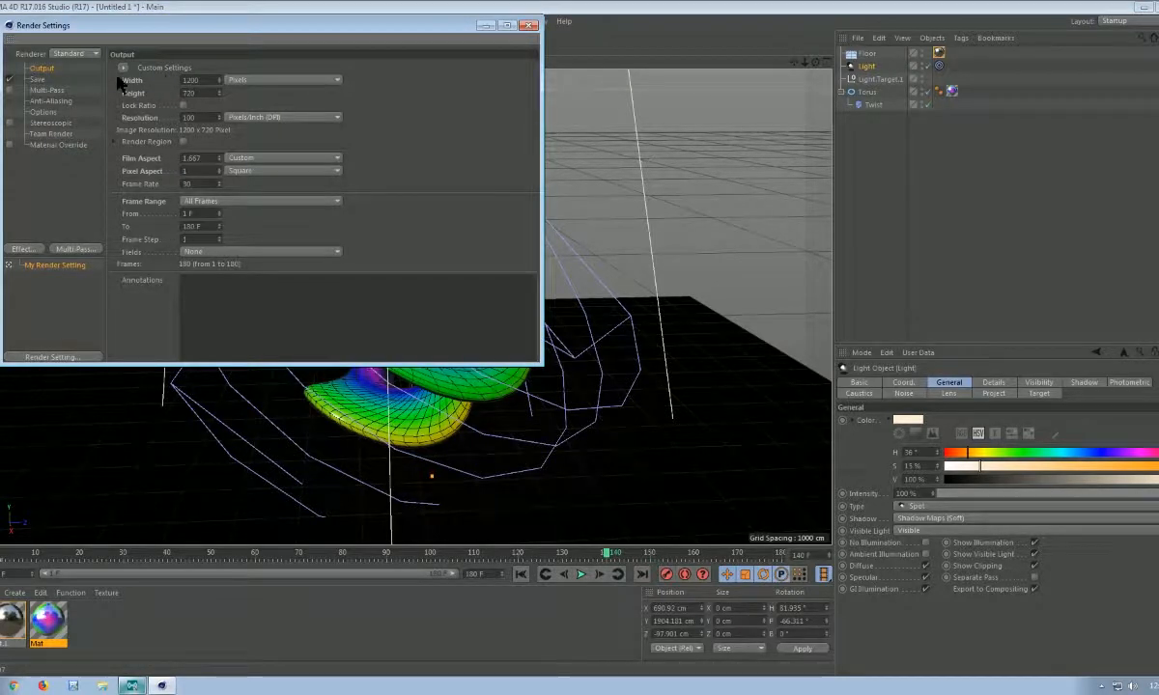
left_click(39, 78)
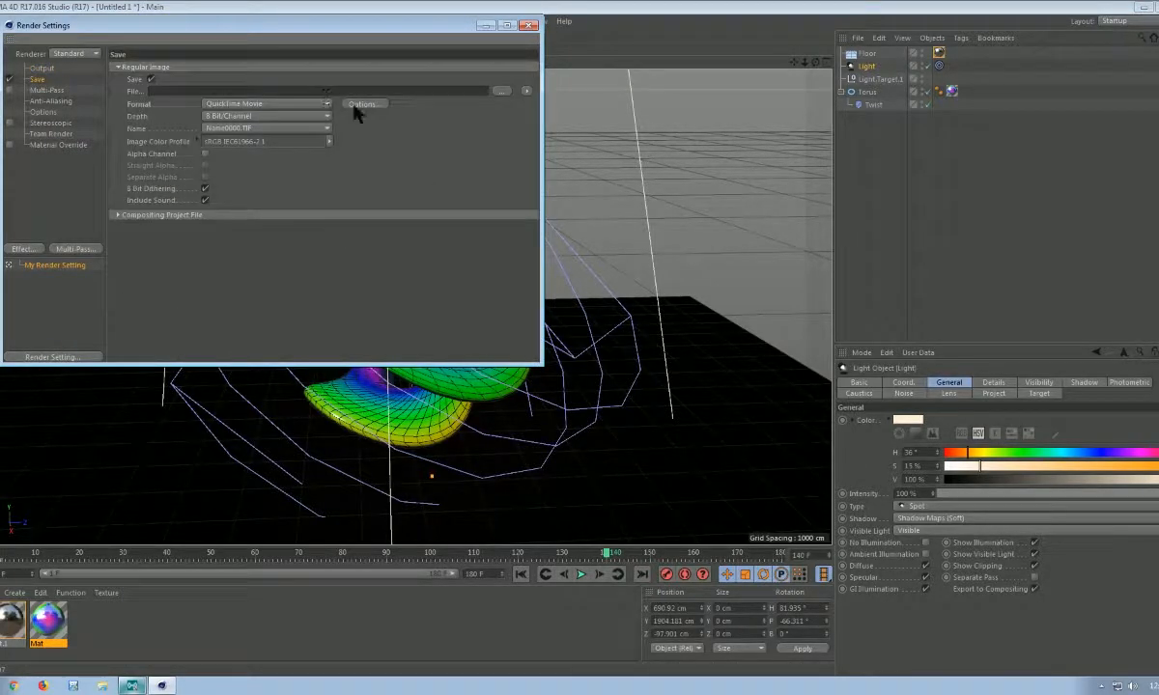
left_click(499, 92)
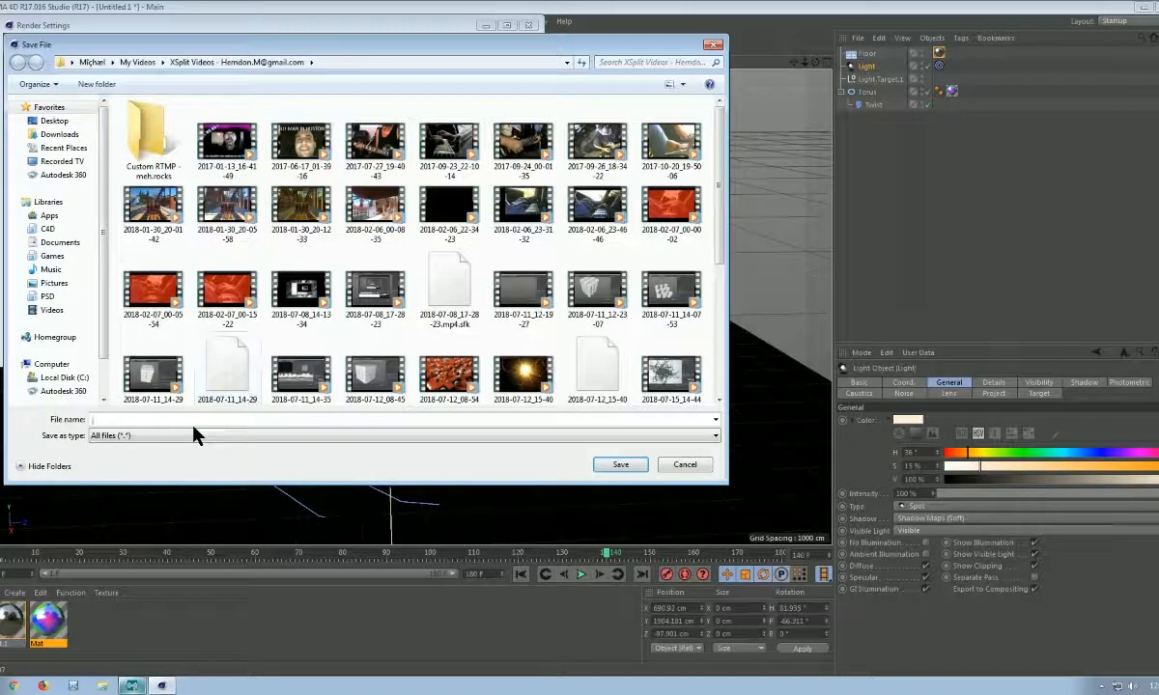
type("Abstr")
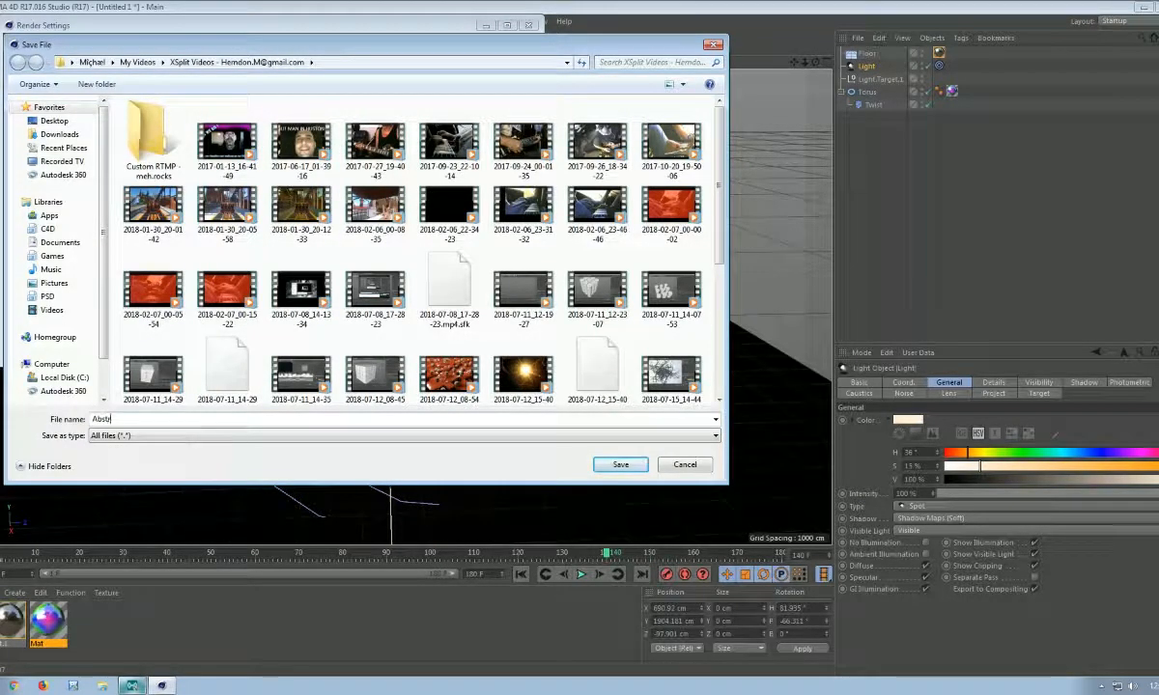
type("act Animation TUT")
left_click(621, 464)
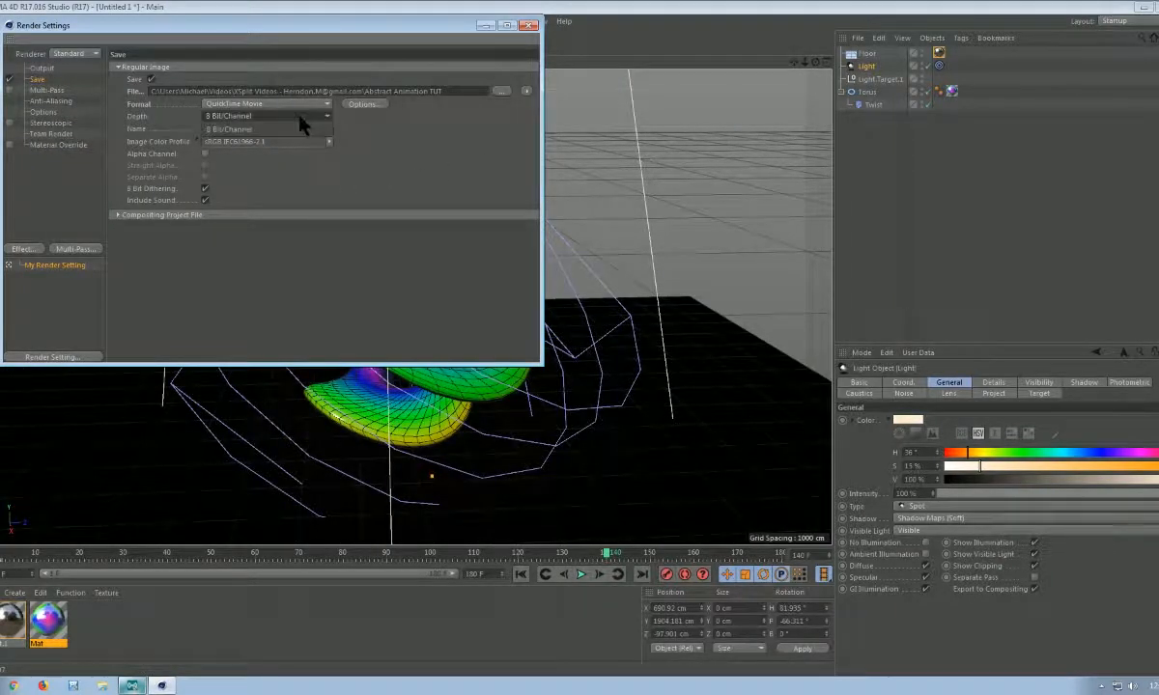
left_click(529, 29)
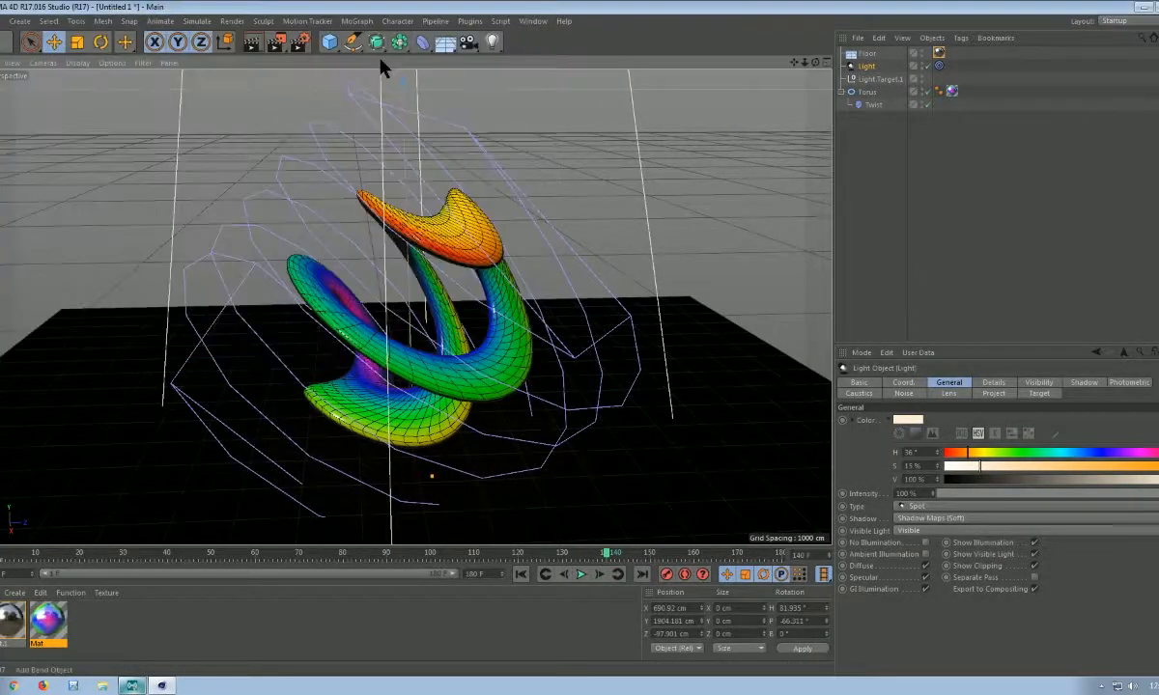
- Start rendering the animation to the Picture Viewer, maximize the viewer window and fit the whole frame in it
left_click(268, 43)
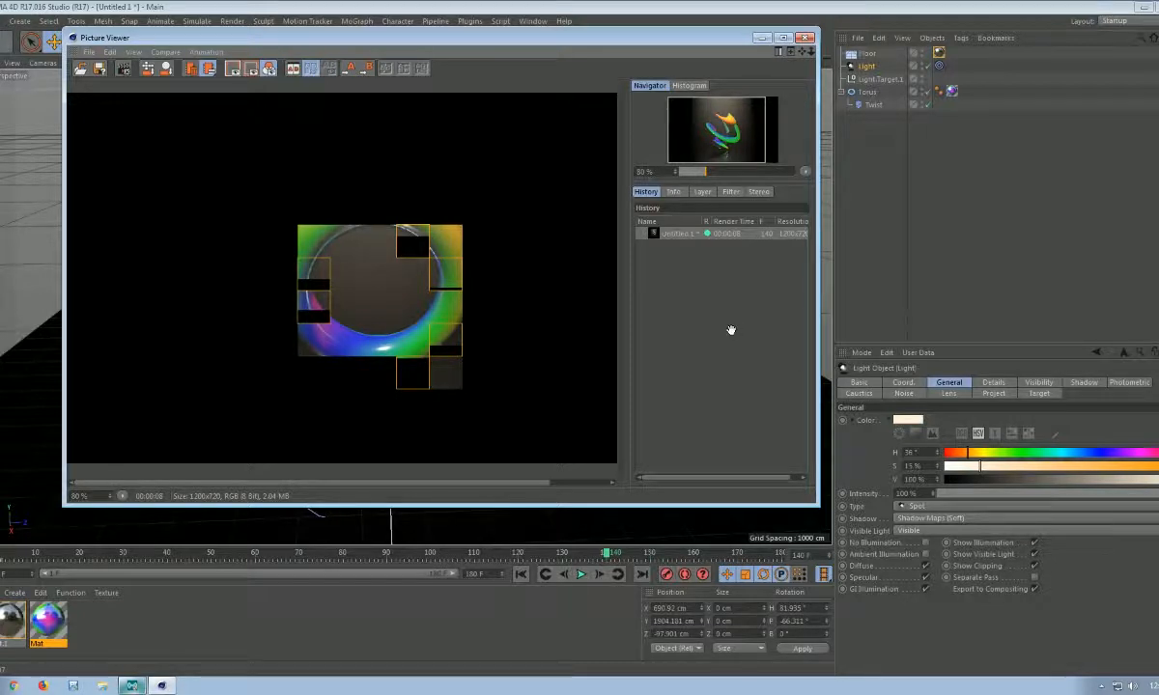
left_click(783, 38)
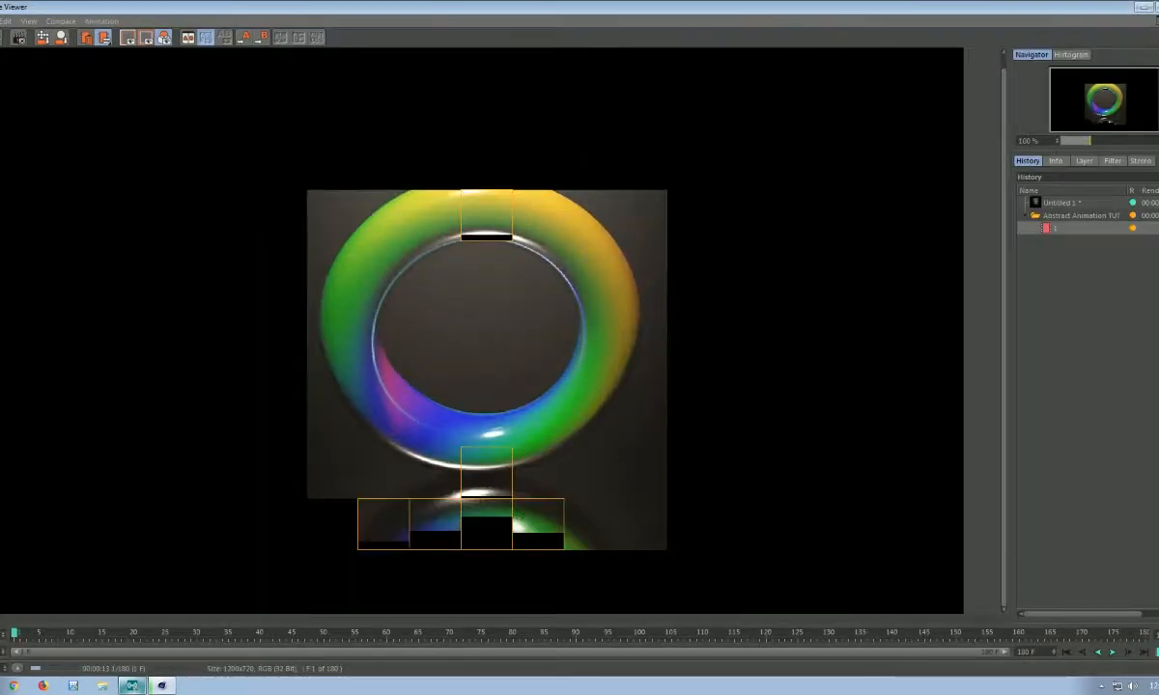
scroll(779, 468, "up", 2)
scroll(779, 468, "down", 1)
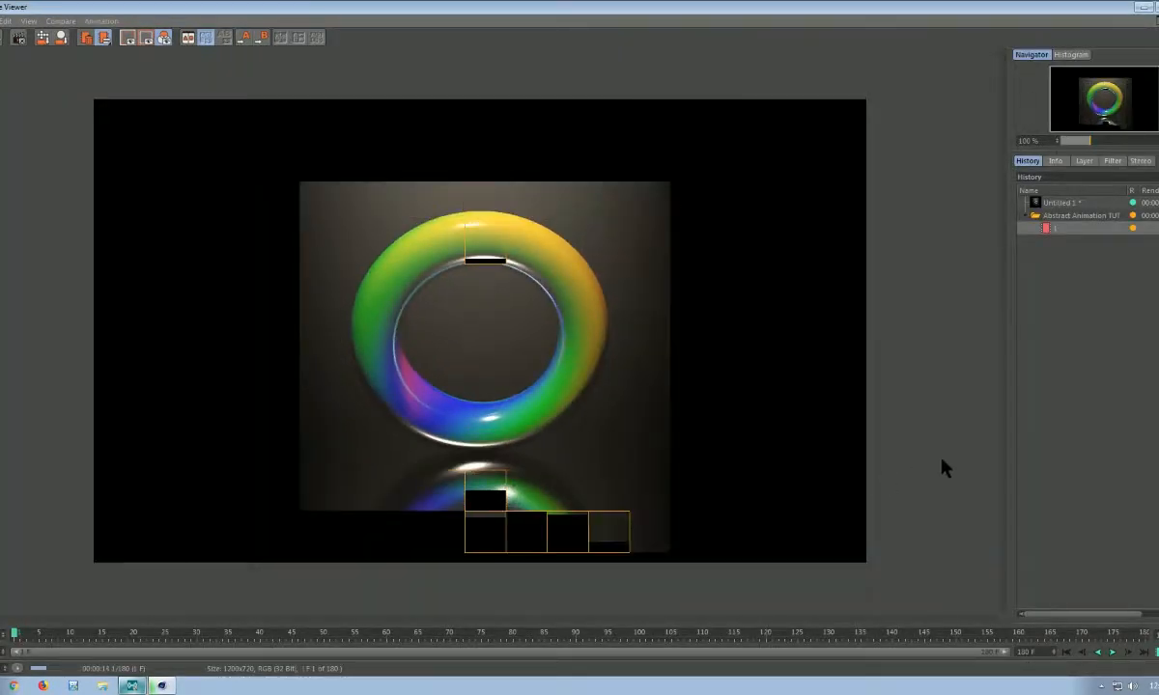